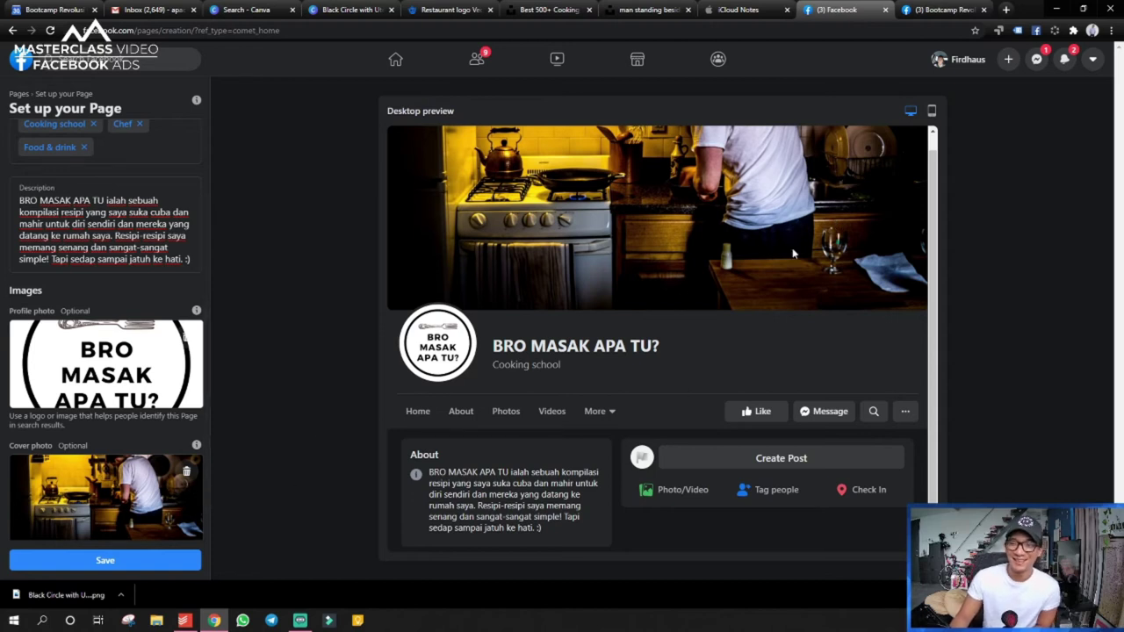
- Drag the kitchen cover photo down to show the man's head, then save the BRO MASAK APA TU? Page
left_click_drag(104, 483, 108, 507)
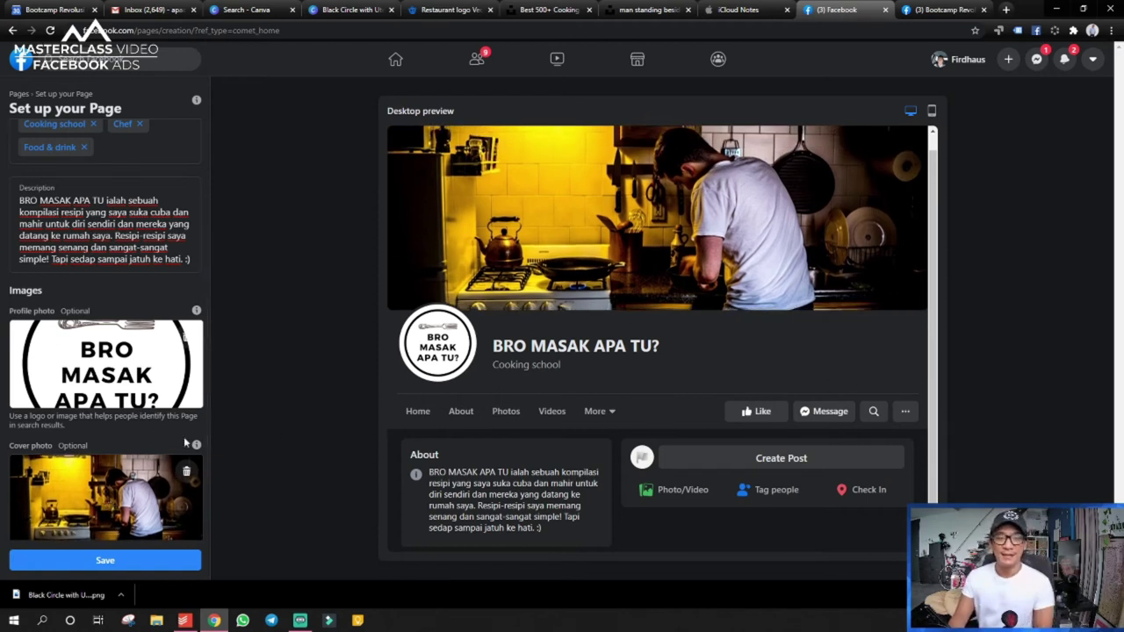
scroll(165, 401, "down", 1)
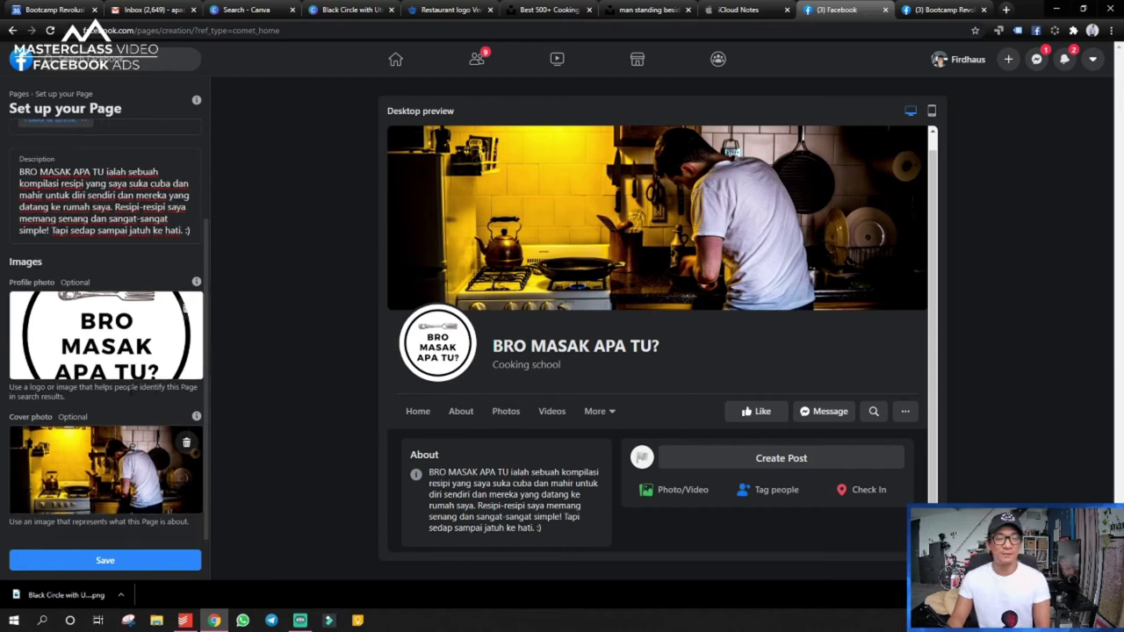
left_click(81, 562)
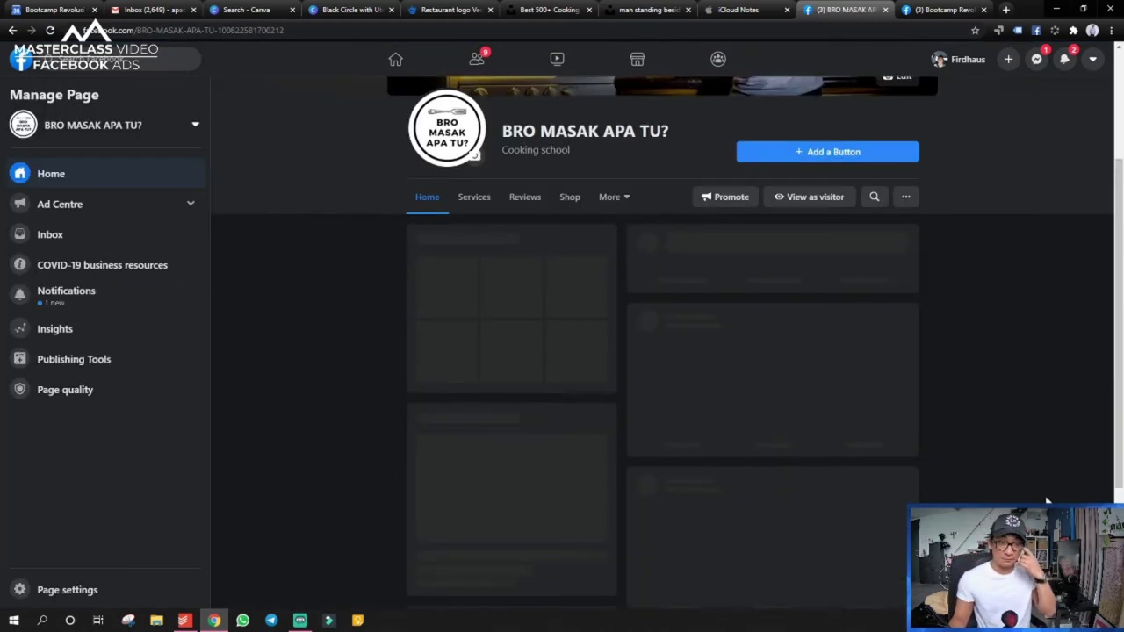
- Start adding a visitor action button under the Page's cover photo
scroll(1033, 501, "up", 1)
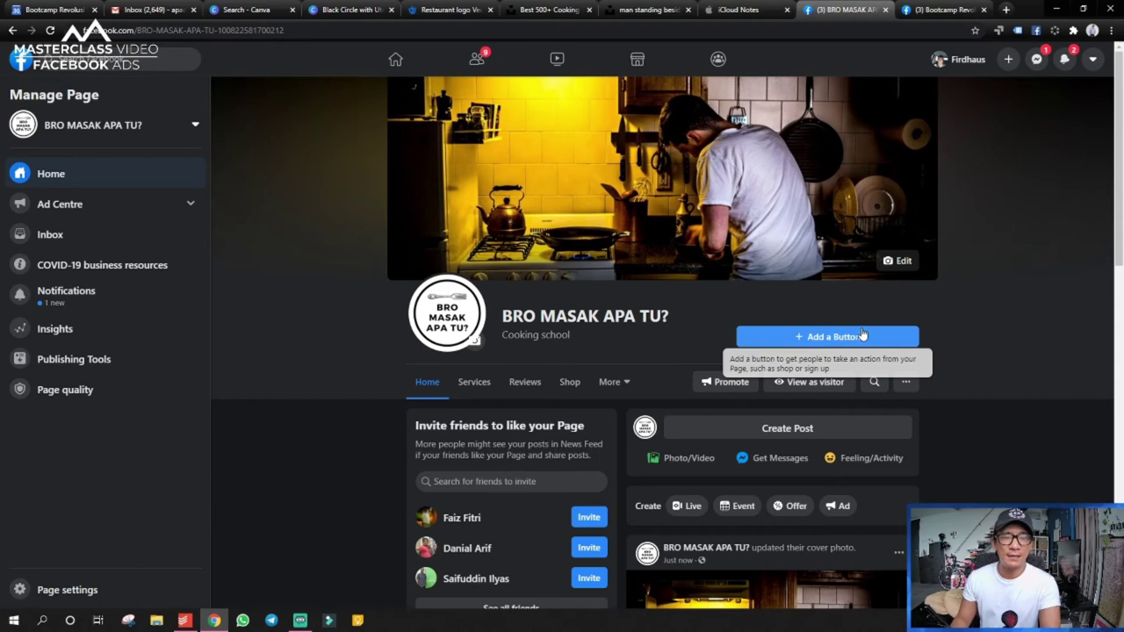
left_click(859, 336)
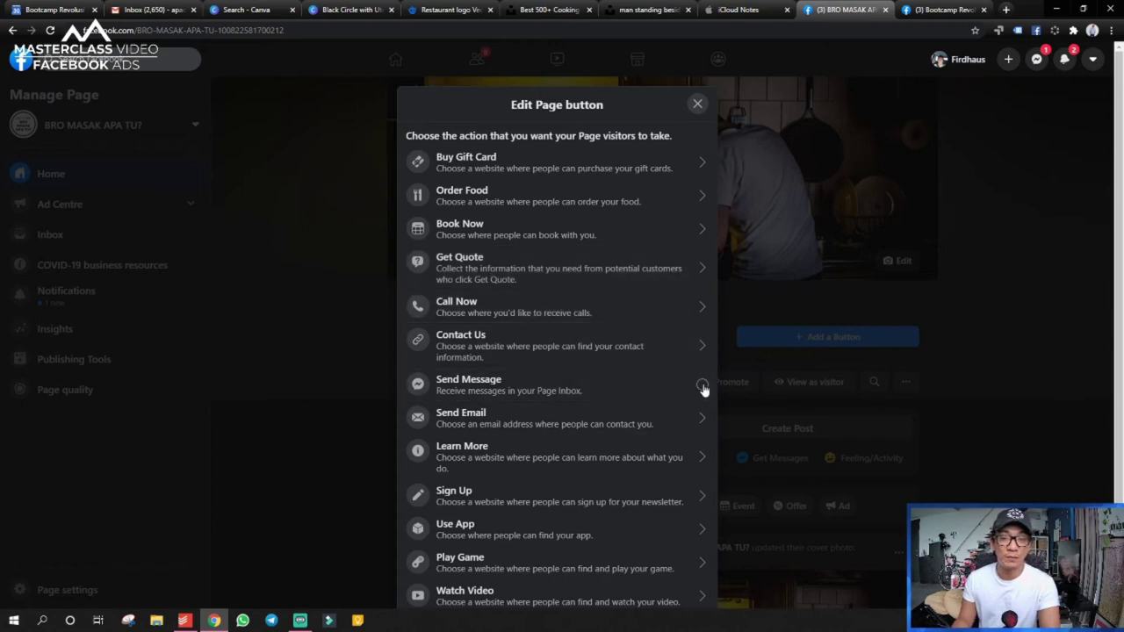
- Choose Send Message as the visitor button, test it in a chat preview, then close the preview
scroll(532, 360, "down", 2)
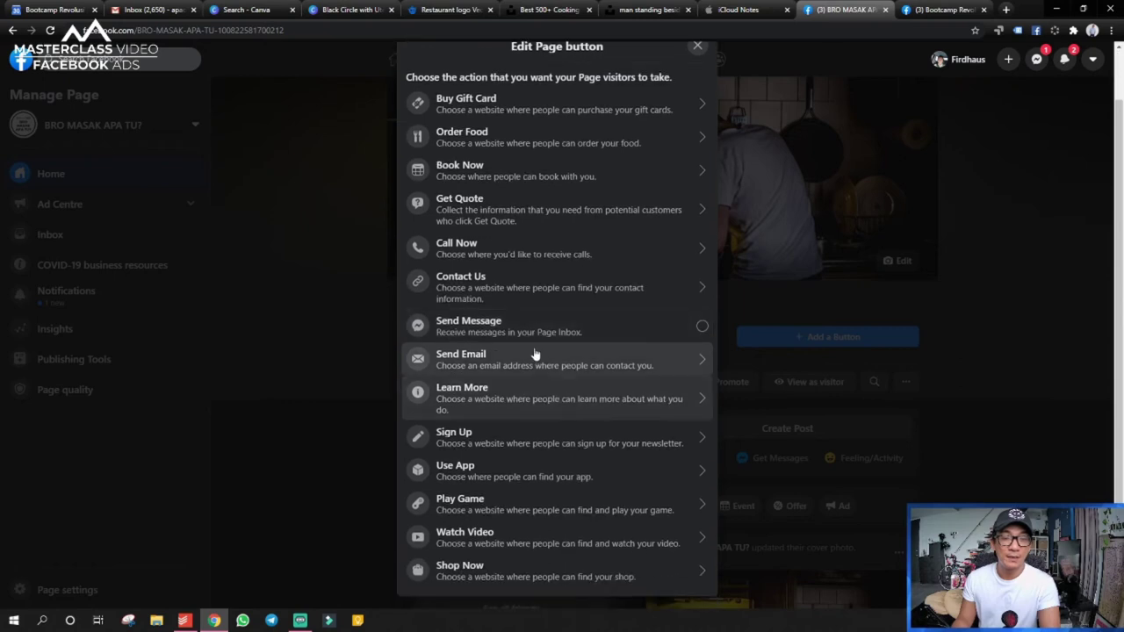
left_click(703, 325)
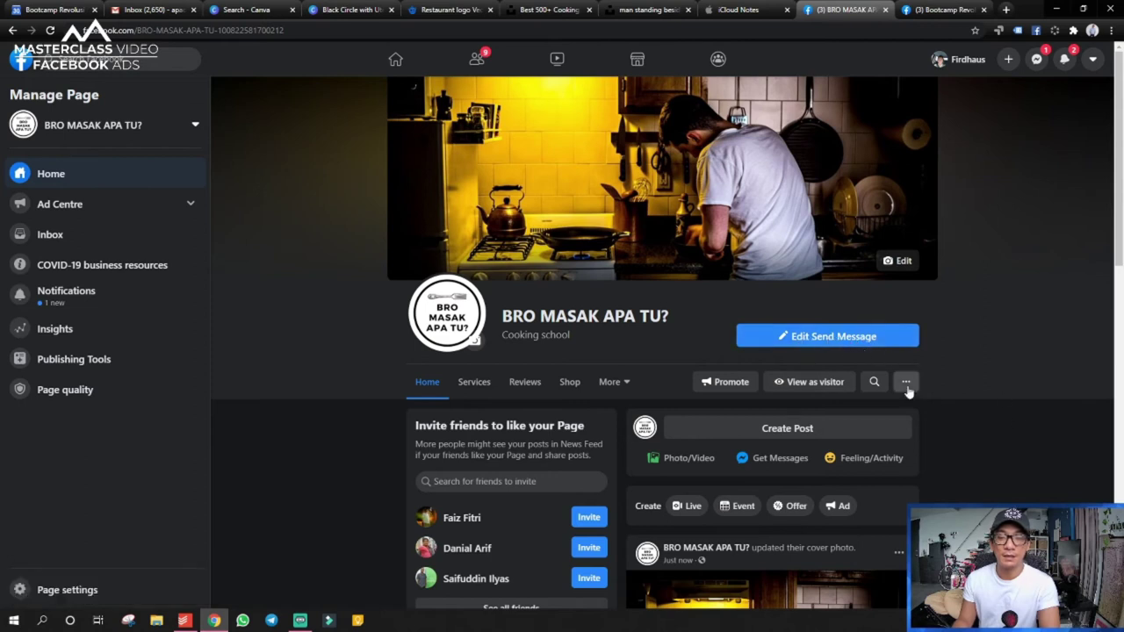
left_click(836, 338)
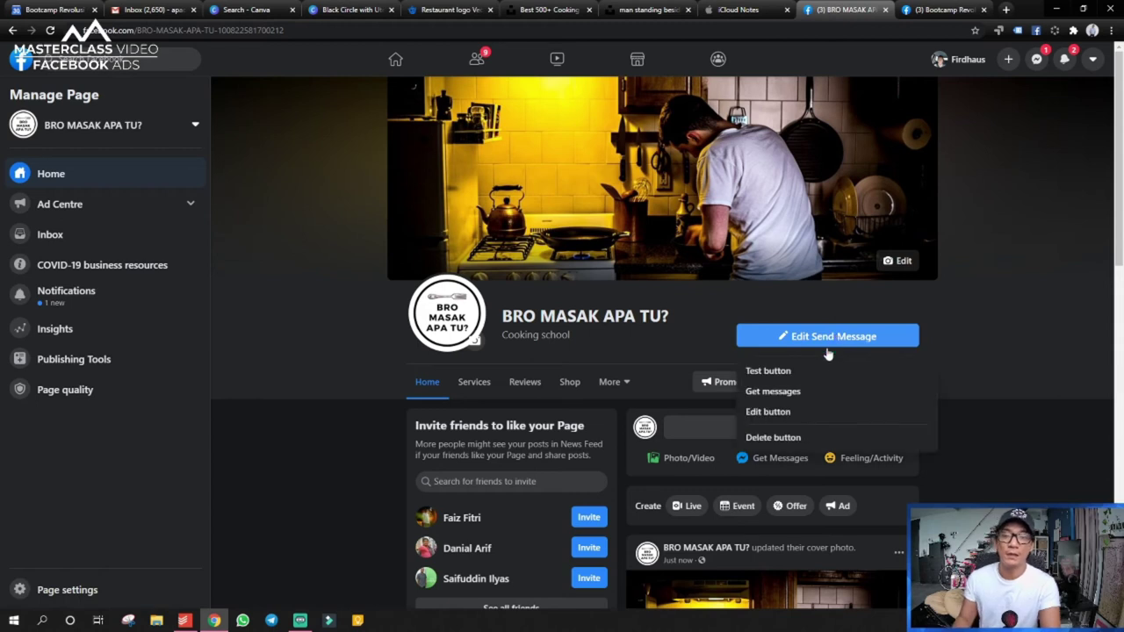
left_click(817, 341)
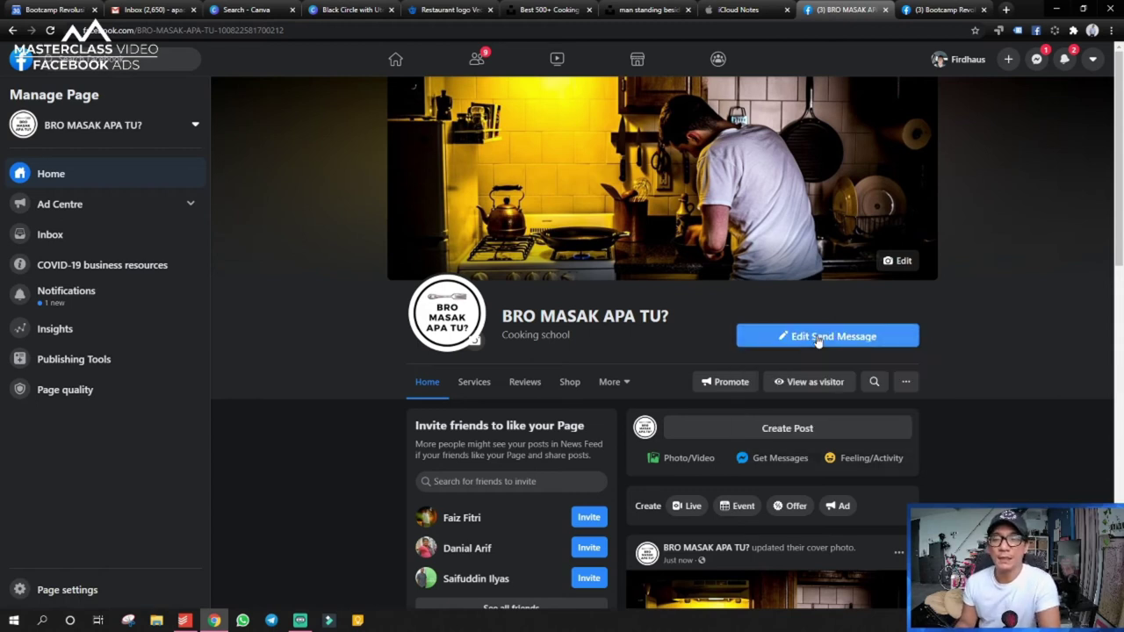
left_click(817, 341)
left_click(782, 372)
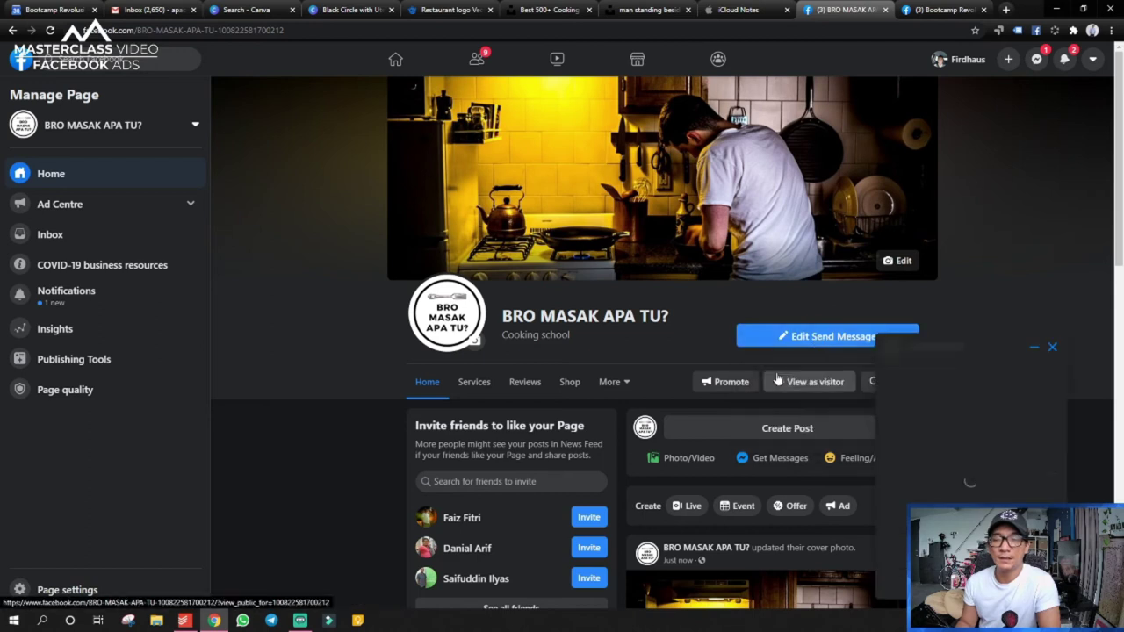
scroll(849, 439, "down", 2)
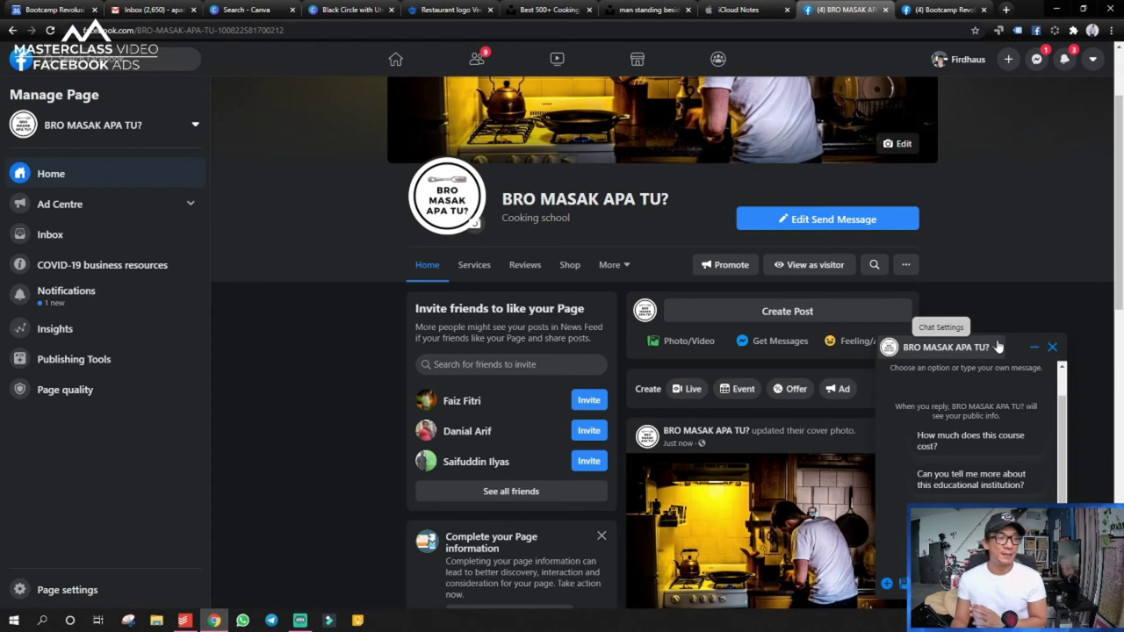
left_click(1053, 347)
scroll(1021, 306, "up", 2)
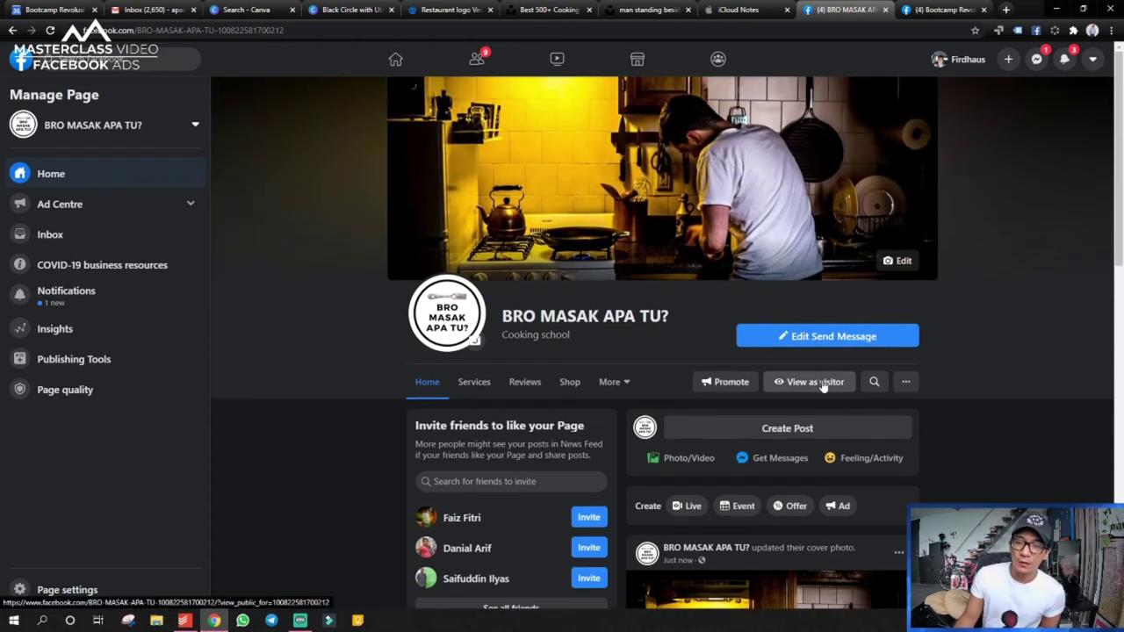
left_click(809, 384)
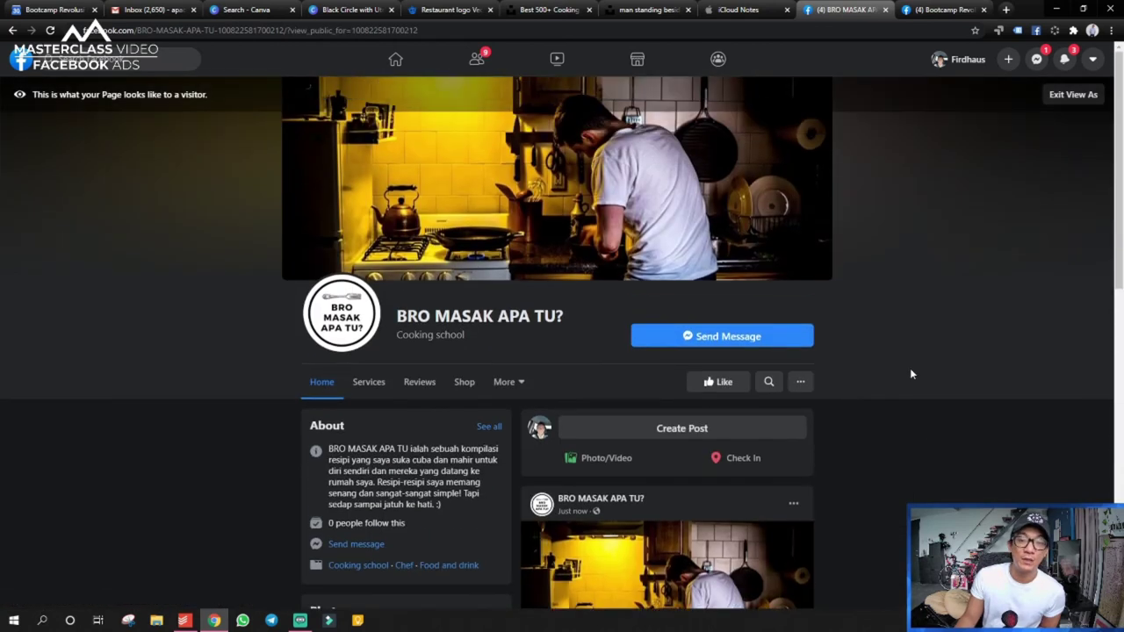
scroll(910, 368, "down", 4)
scroll(909, 386, "up", 5)
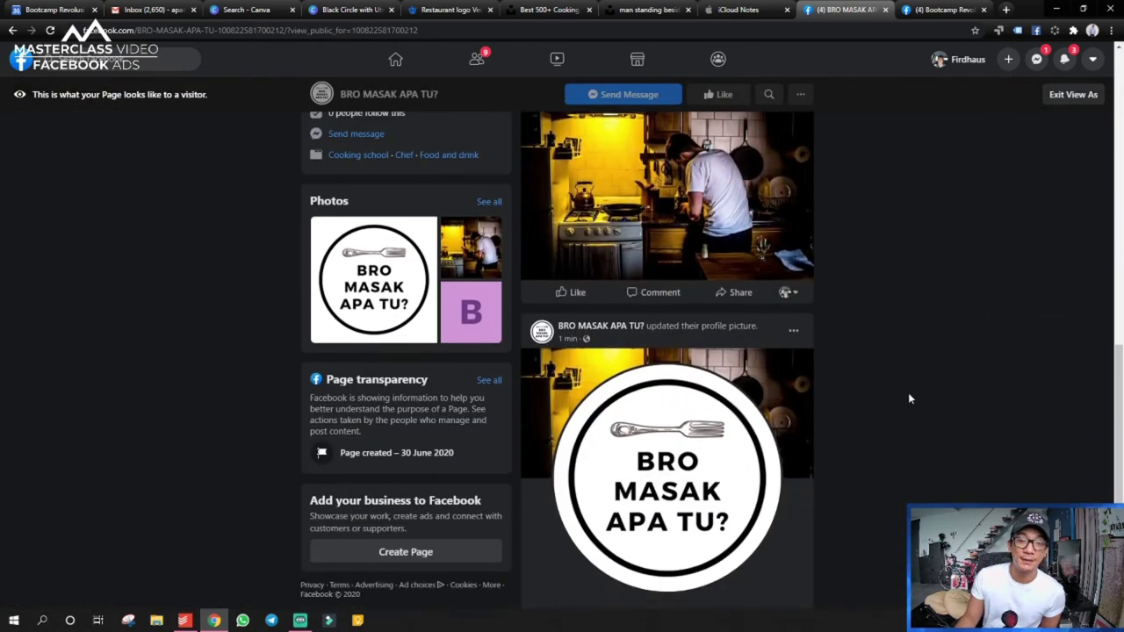
scroll(910, 403, "up", 1)
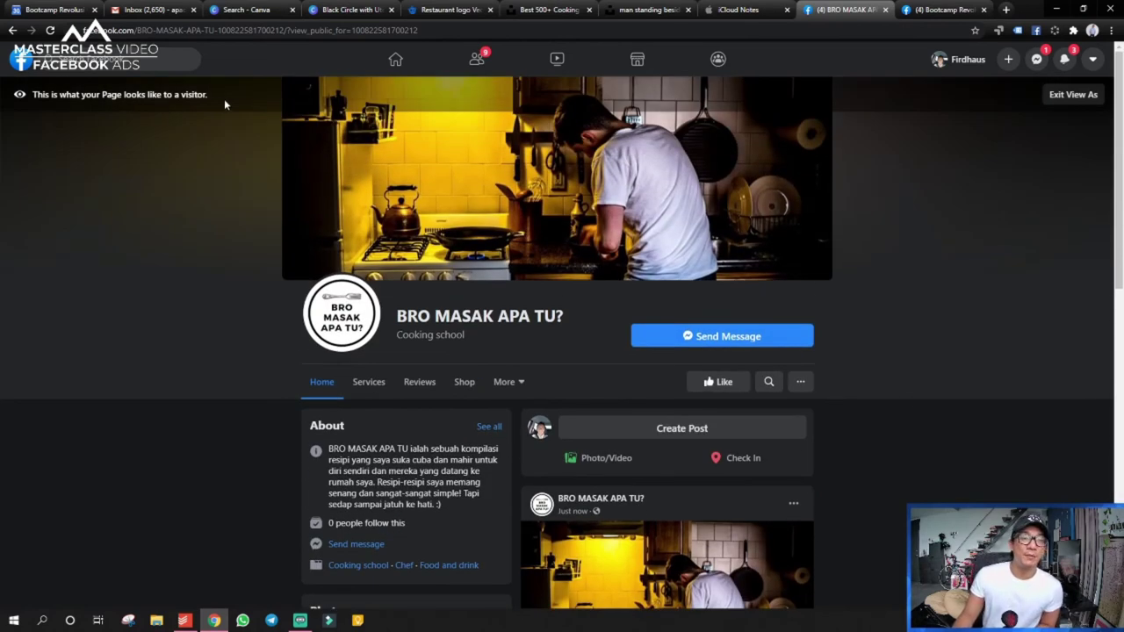
left_click(1057, 95)
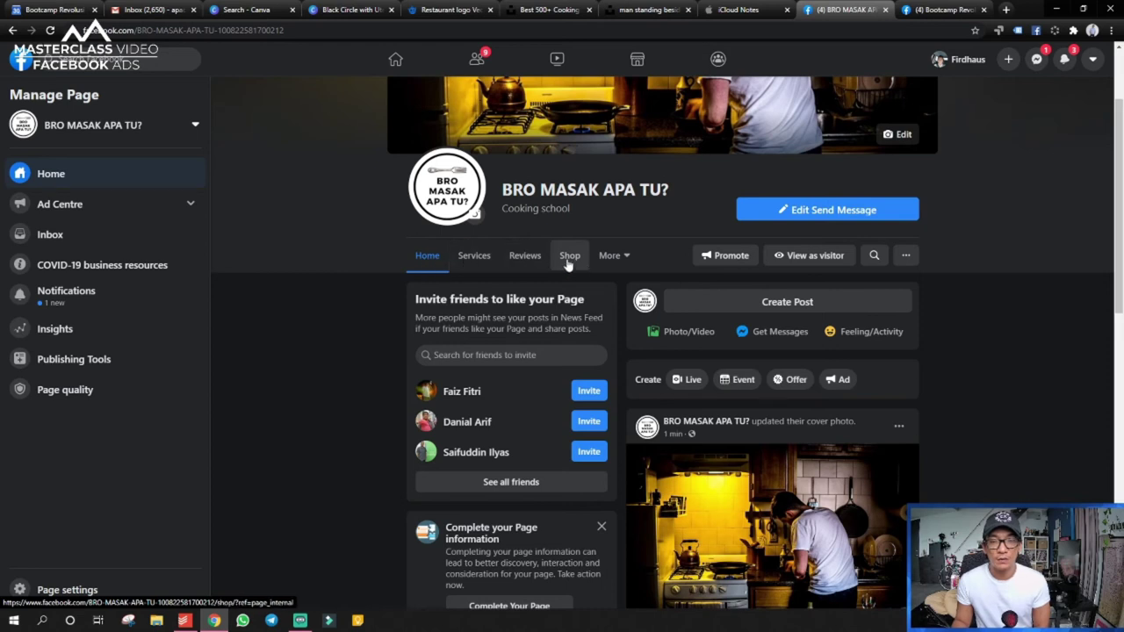
left_click(612, 256)
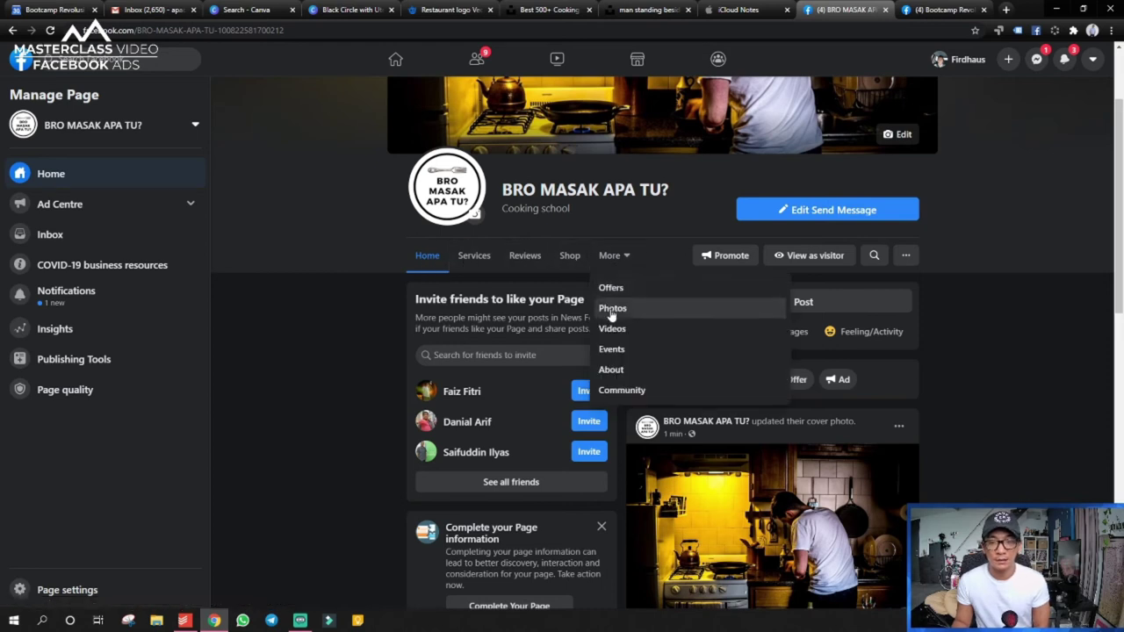
left_click(473, 255)
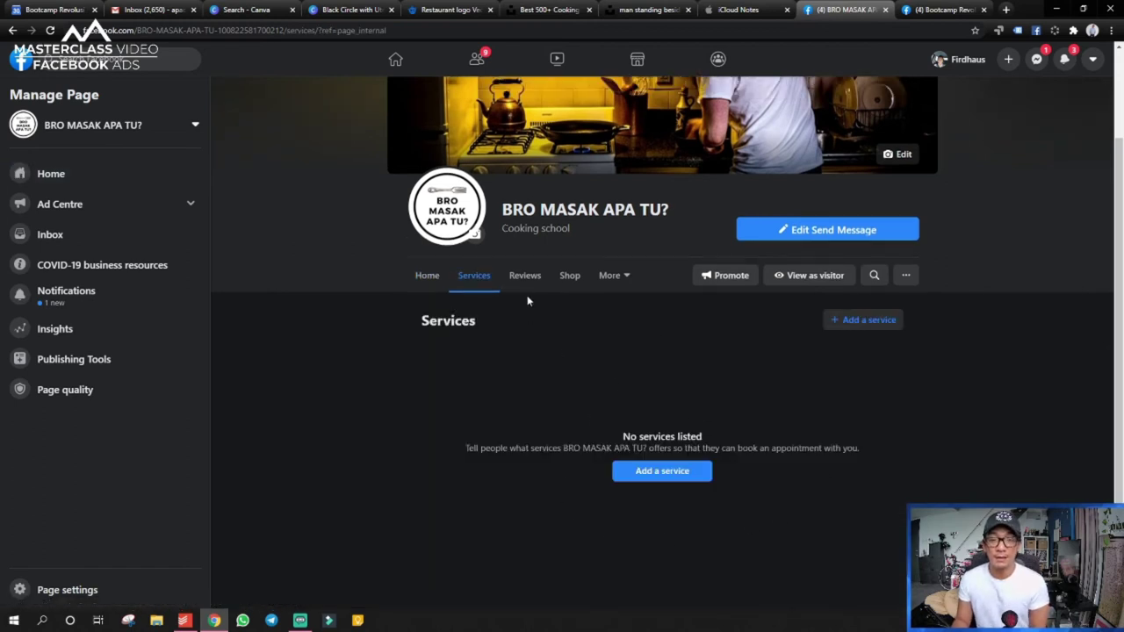
left_click(525, 277)
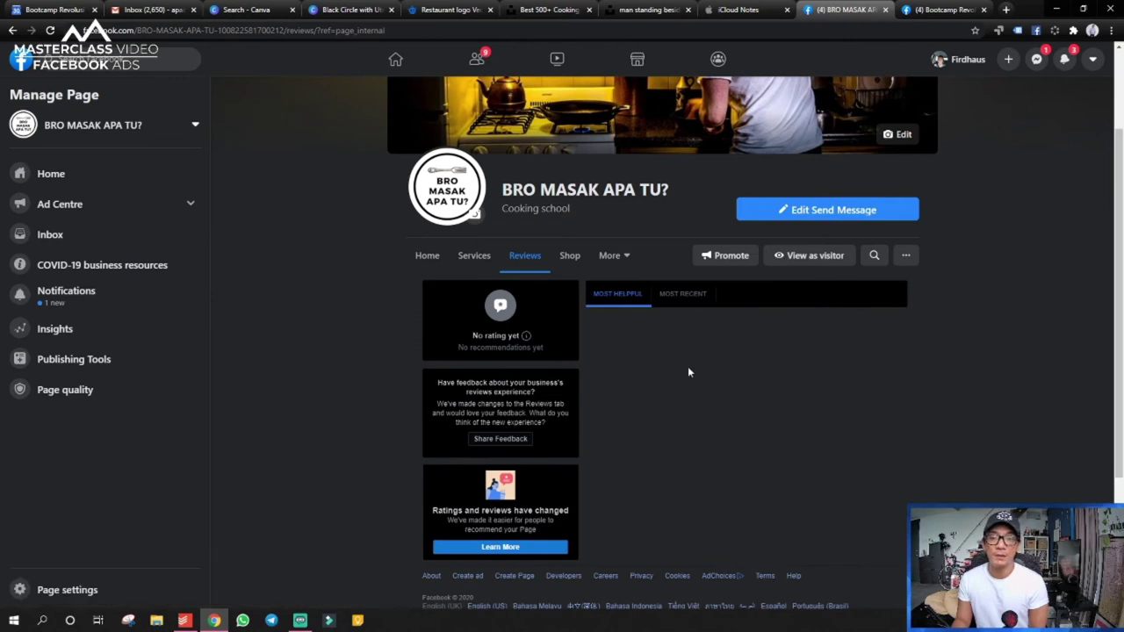
left_click(569, 260)
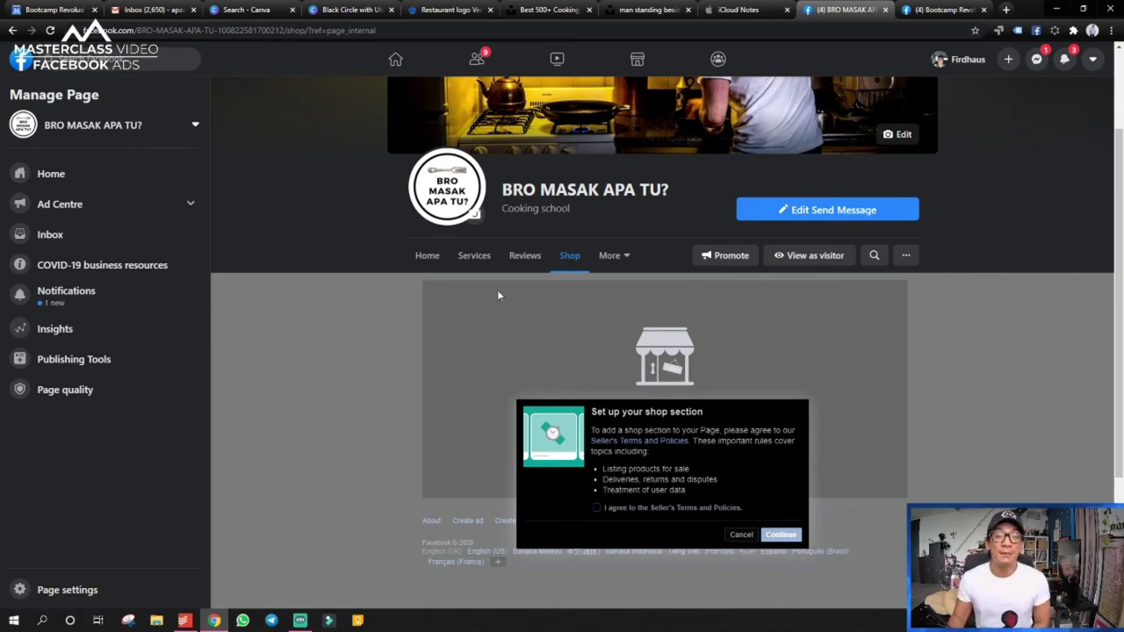
left_click(742, 534)
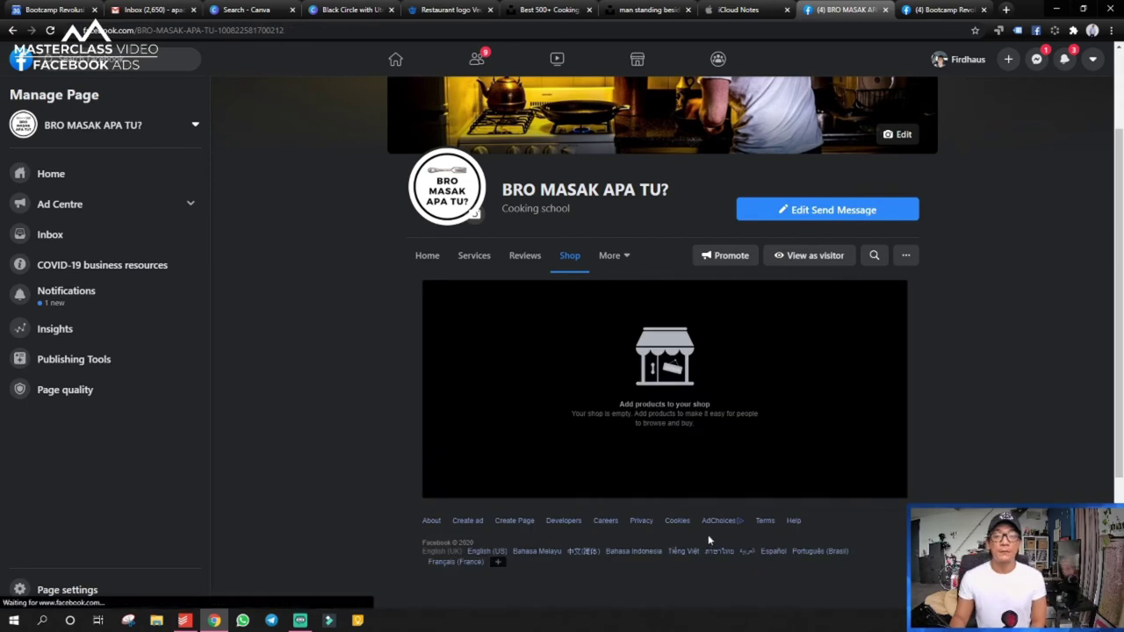
left_click(629, 260)
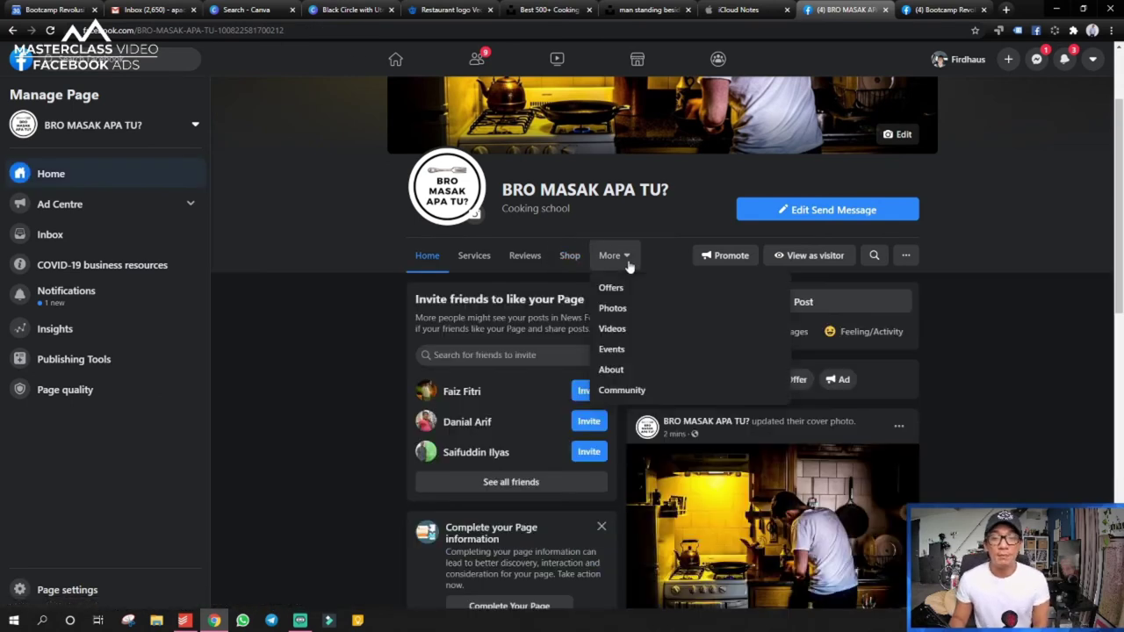
left_click(617, 290)
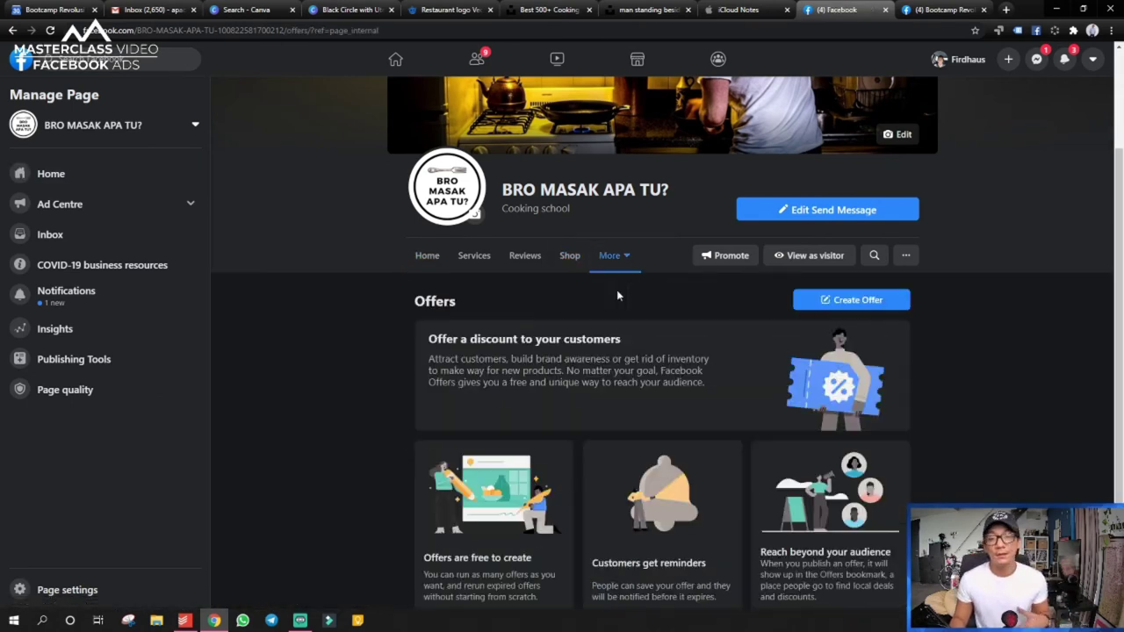
scroll(703, 540, "down", 1)
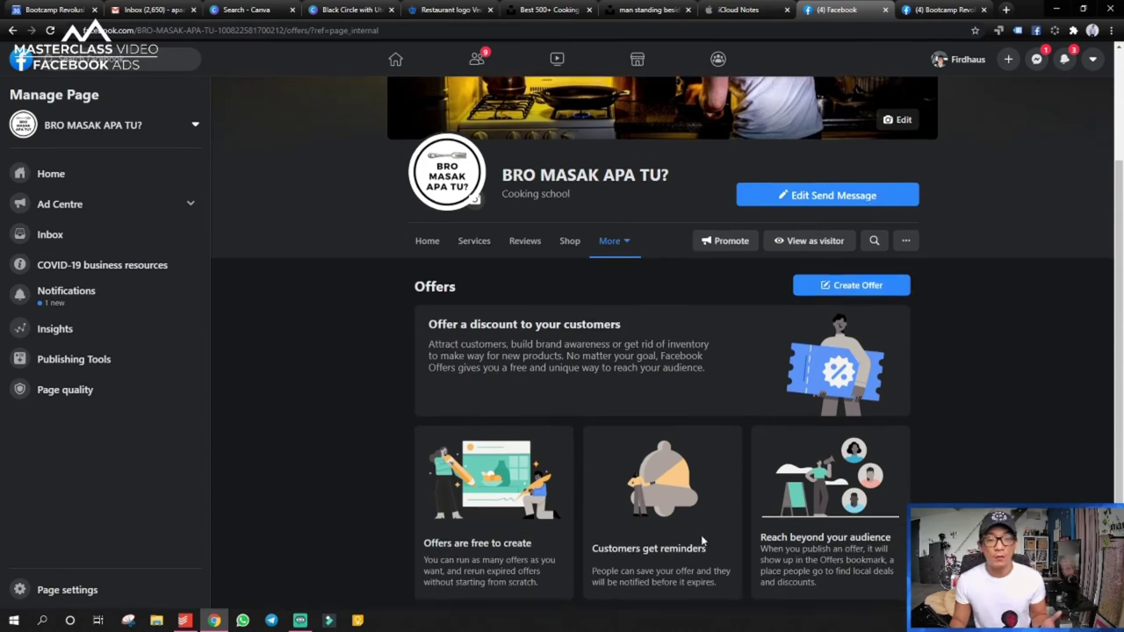
left_click(619, 243)
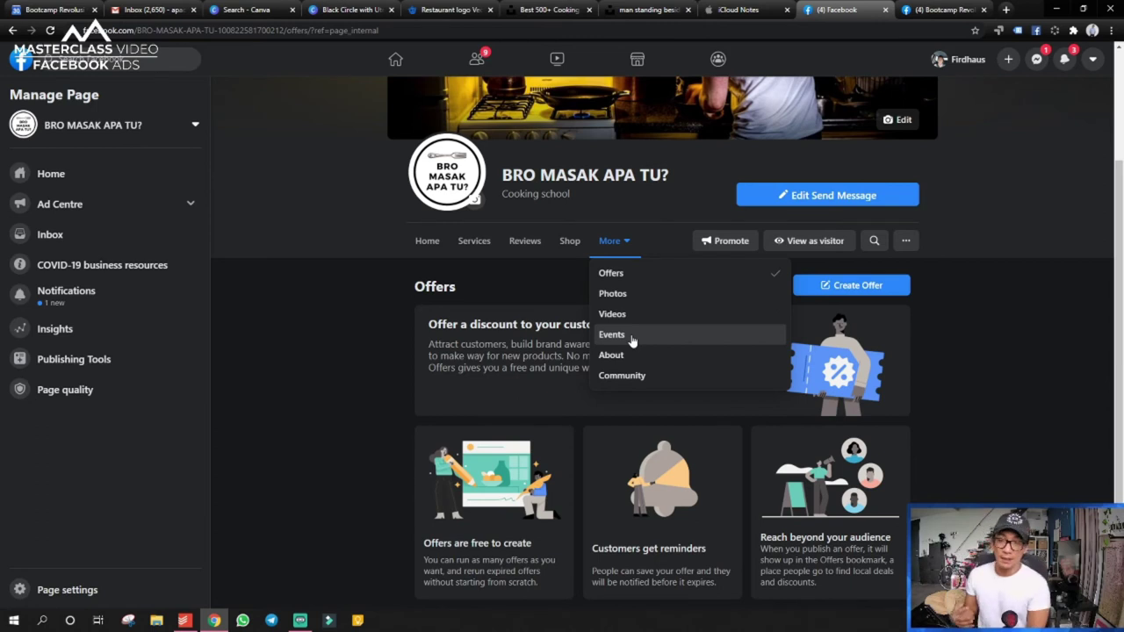
left_click(543, 290)
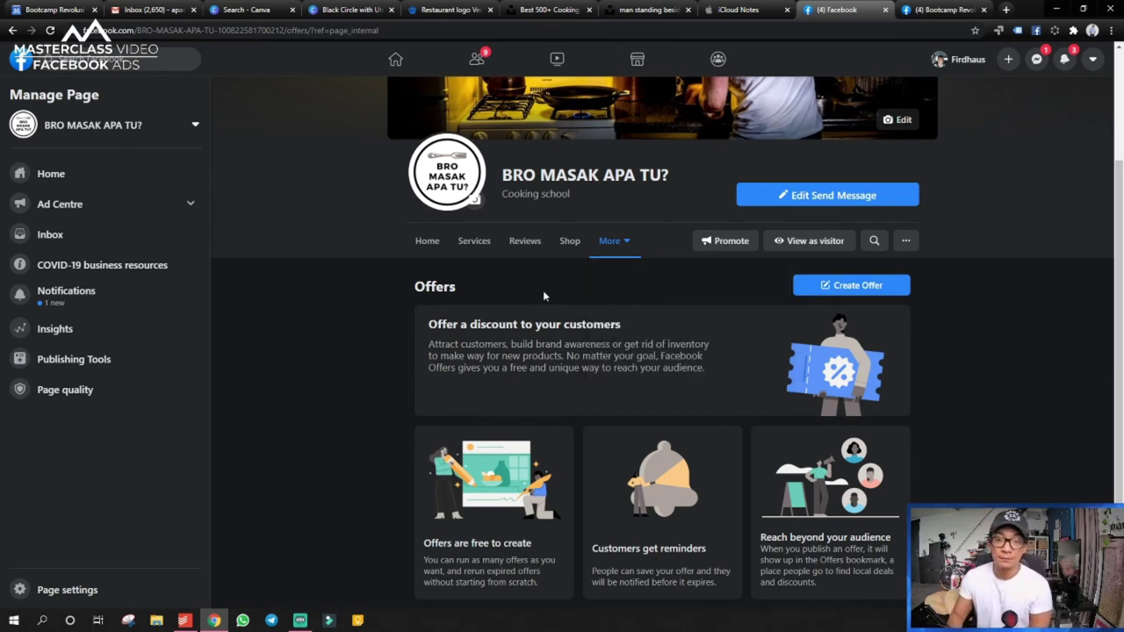
left_click(416, 235)
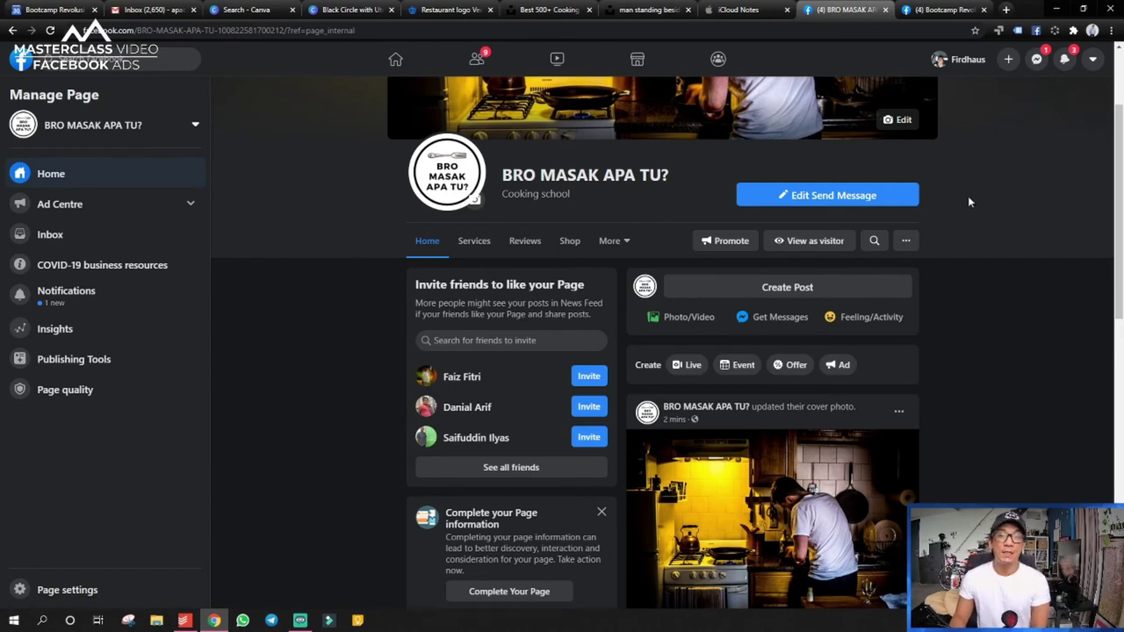
scroll(1024, 396, "down", 3)
scroll(960, 402, "up", 2)
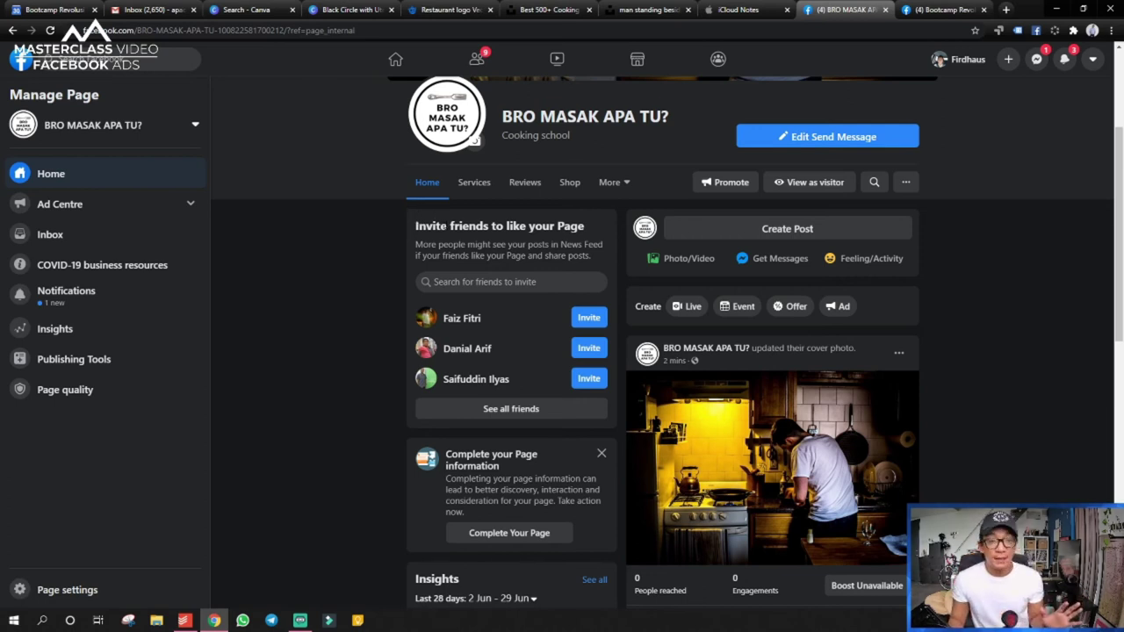
scroll(435, 217, "down", 1)
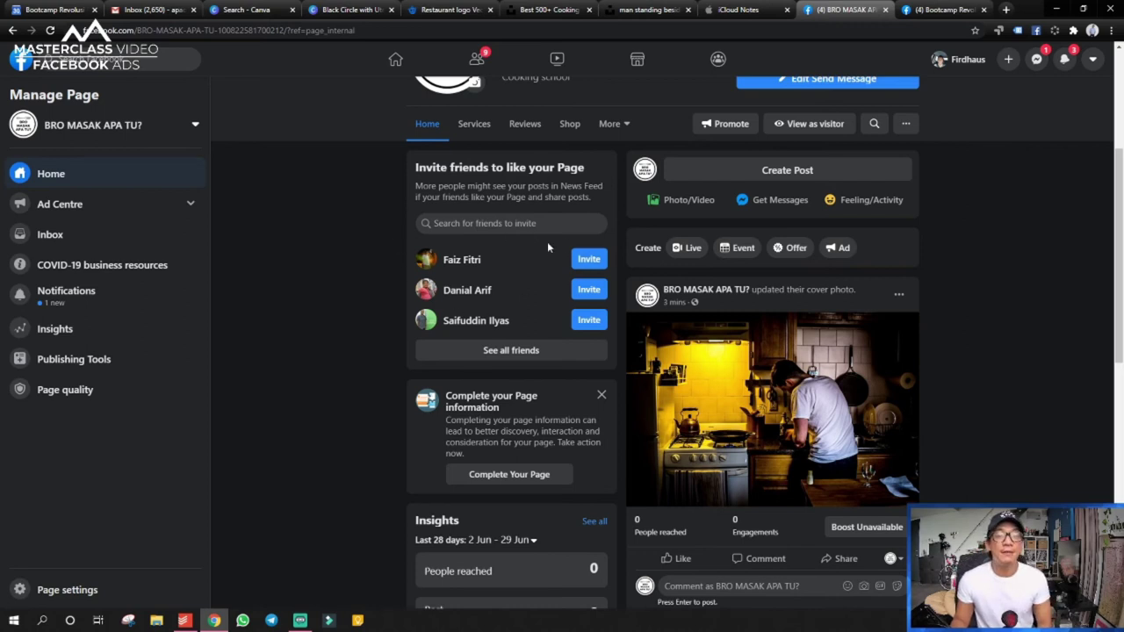
scroll(552, 246, "down", 1)
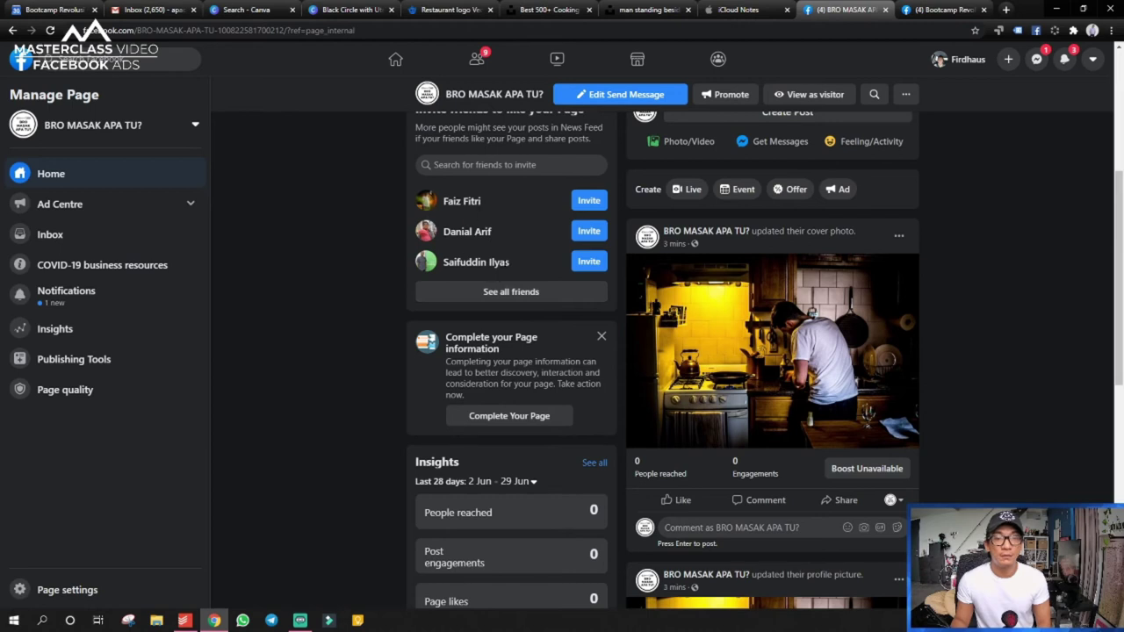
left_click_drag(511, 263, 441, 244)
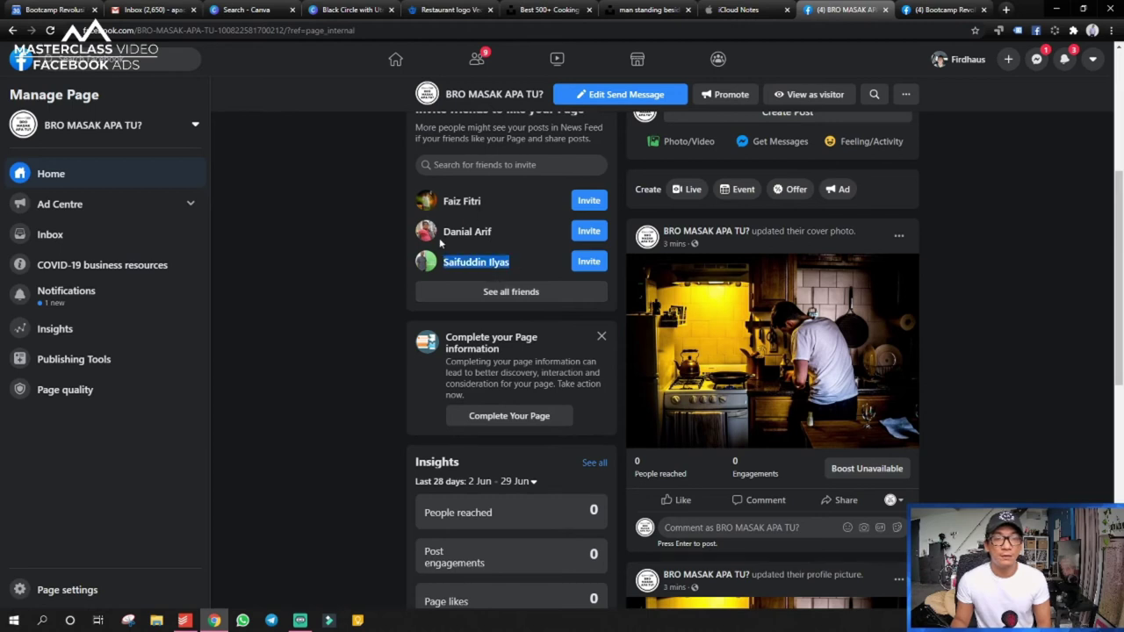
left_click_drag(510, 230, 442, 202)
left_click(483, 204)
left_click(445, 208)
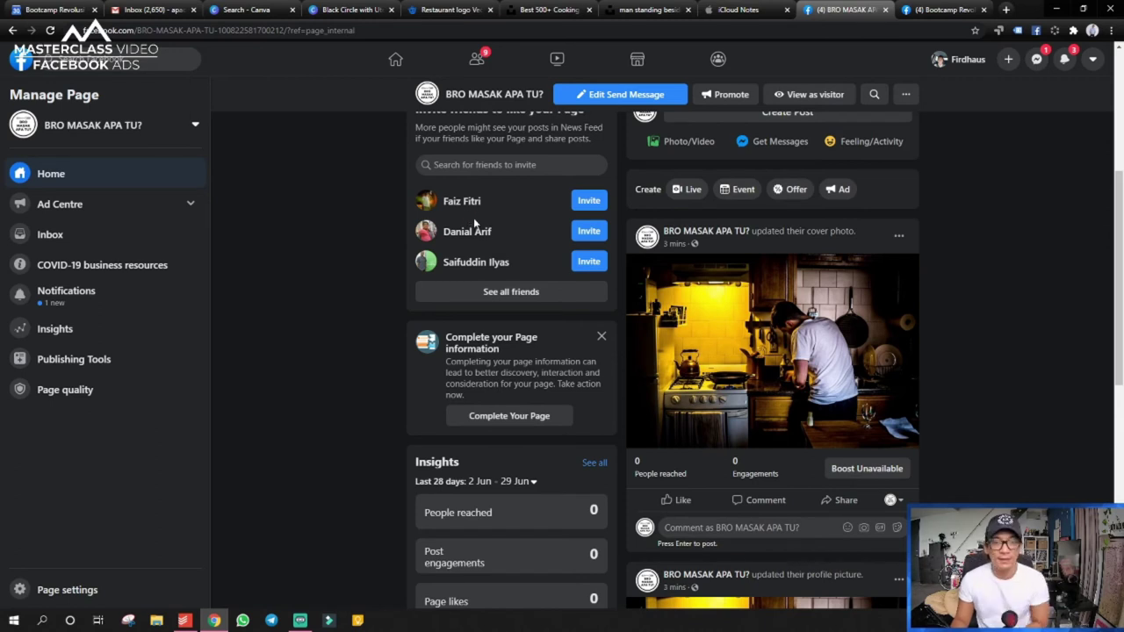
scroll(335, 272, "up", 2)
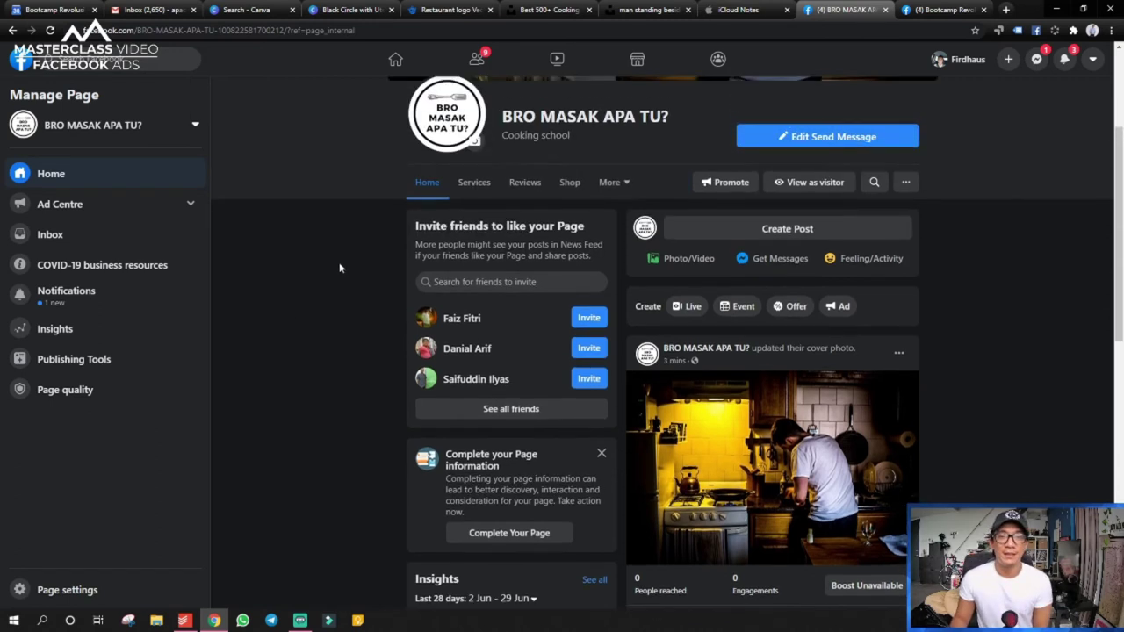
scroll(330, 436, "down", 2)
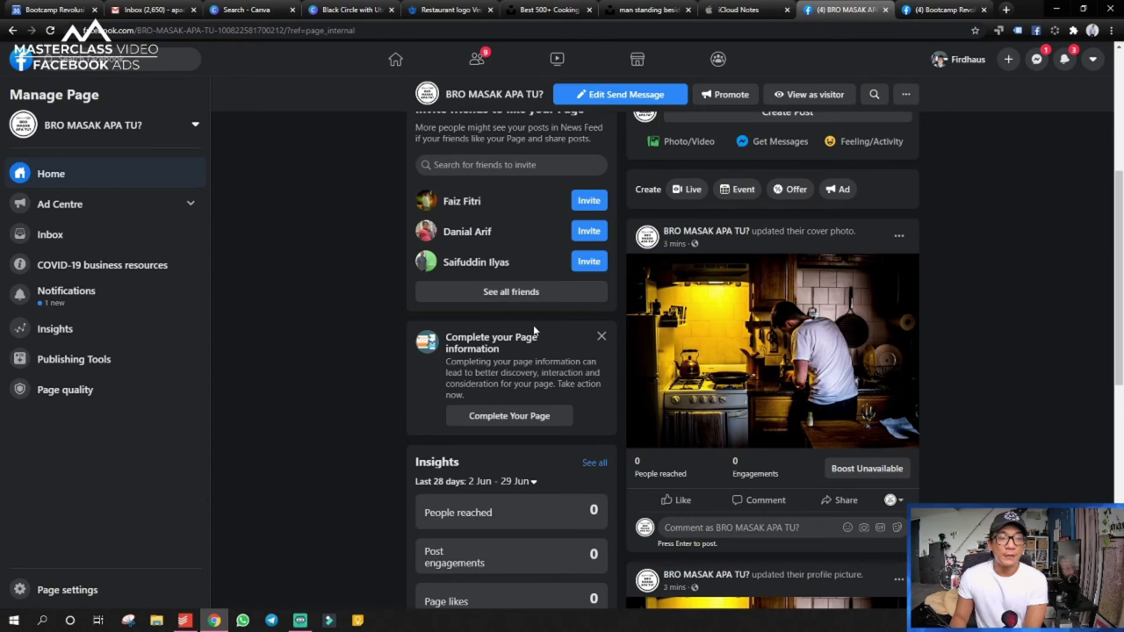
right_click(527, 413)
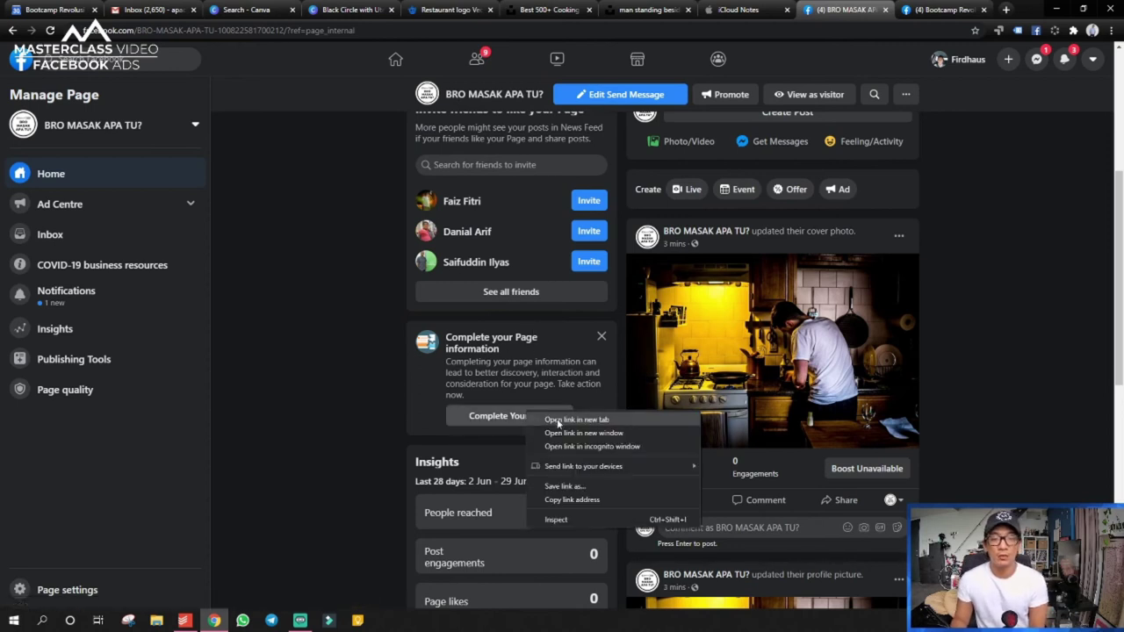
left_click(556, 421)
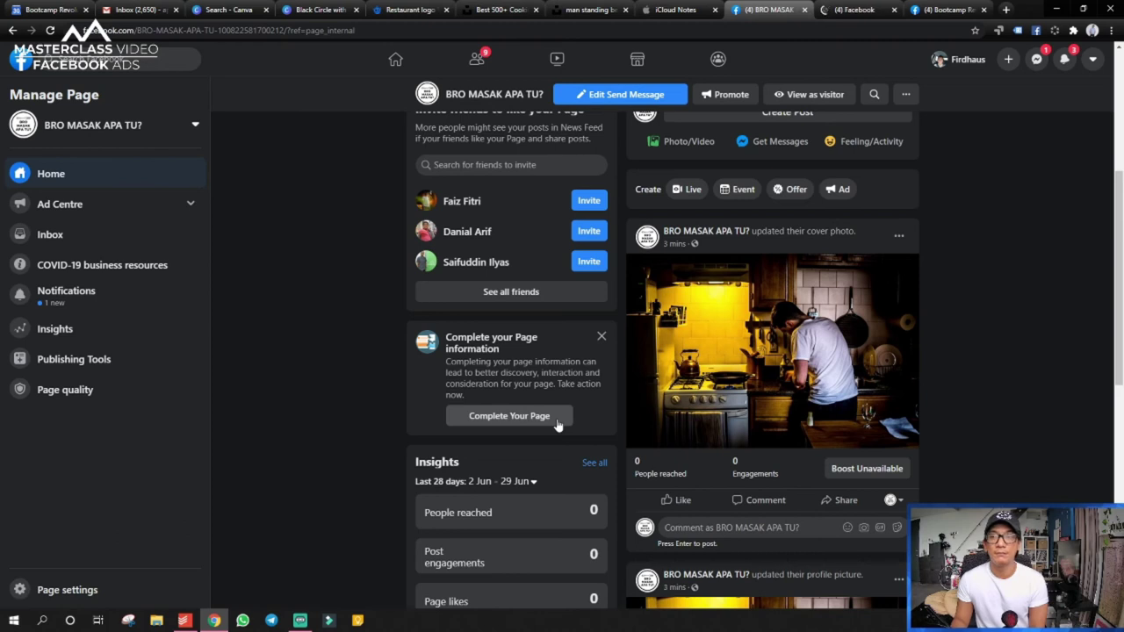
left_click(831, 11)
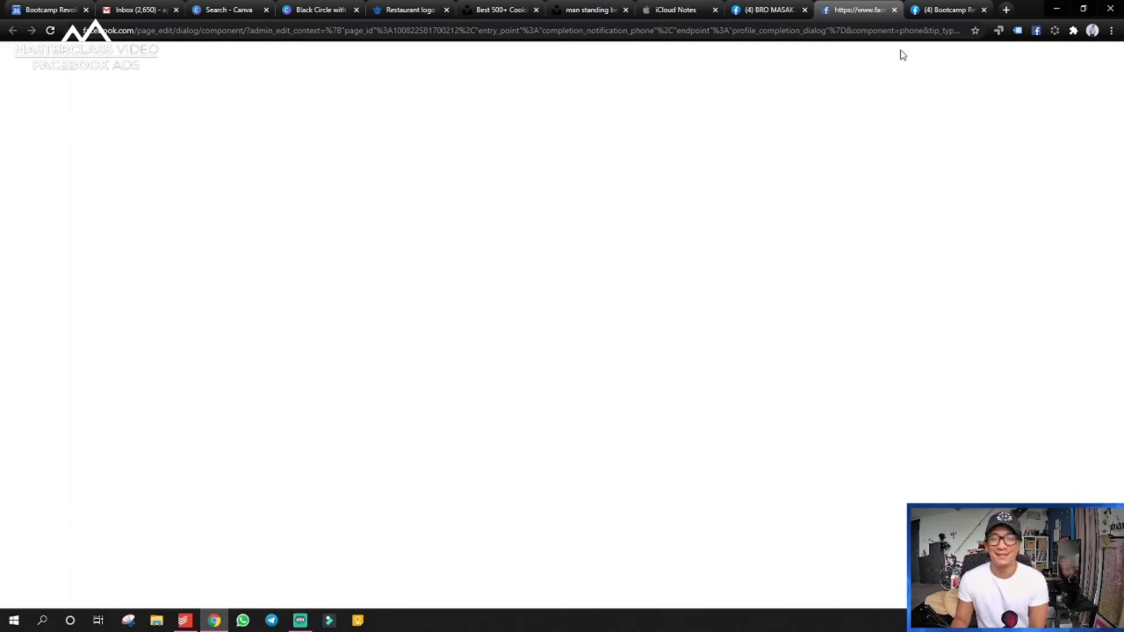
left_click(894, 10)
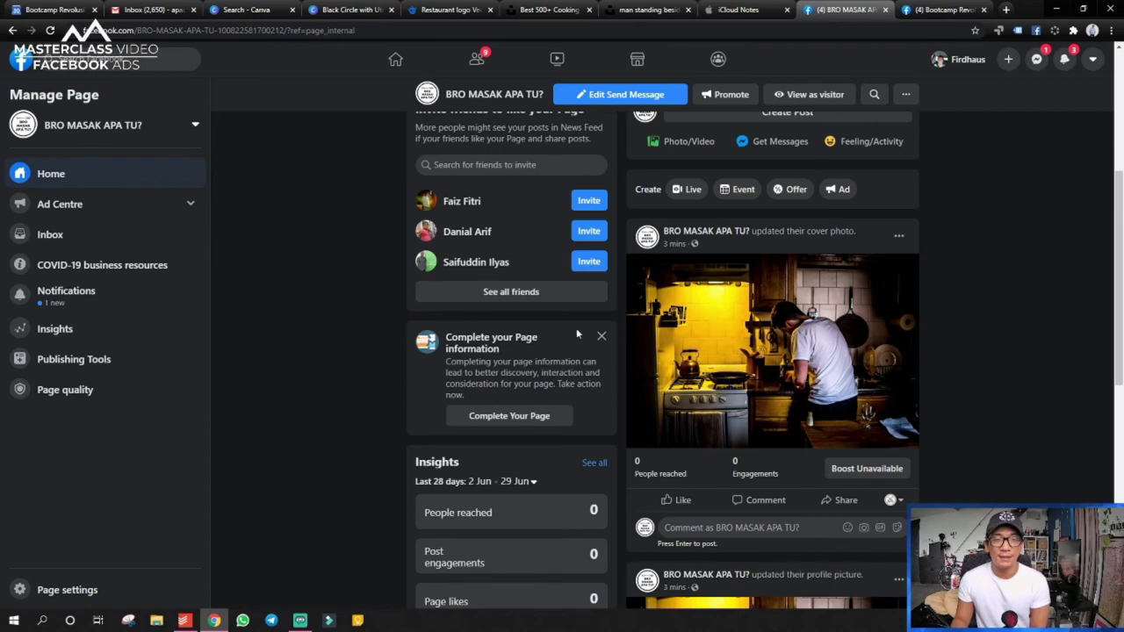
scroll(518, 420, "down", 3)
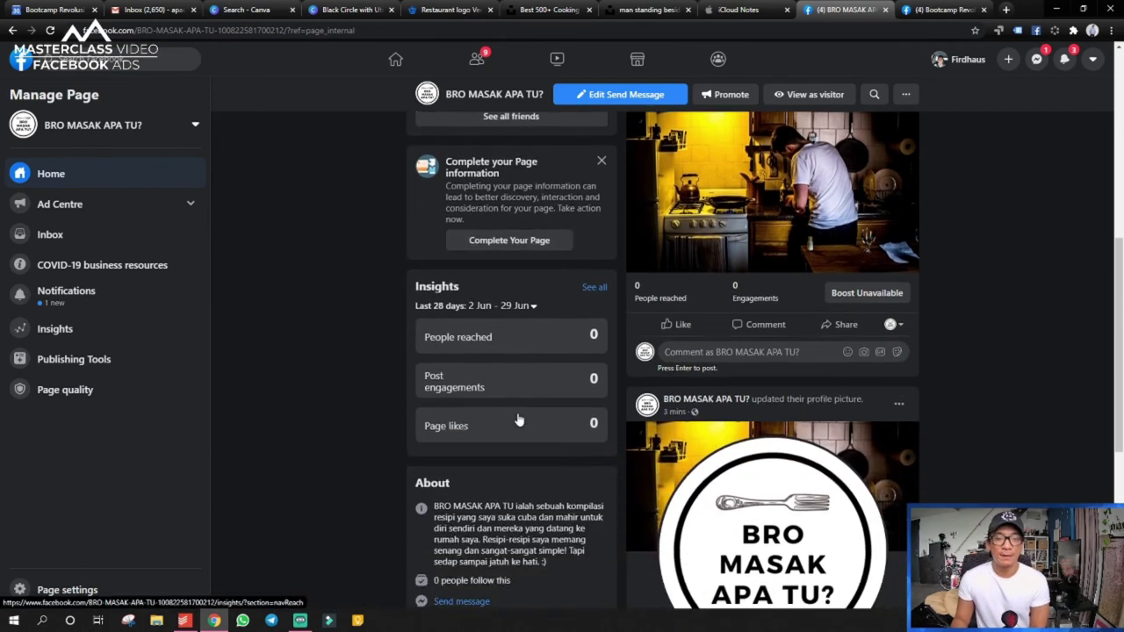
scroll(466, 266, "down", 1)
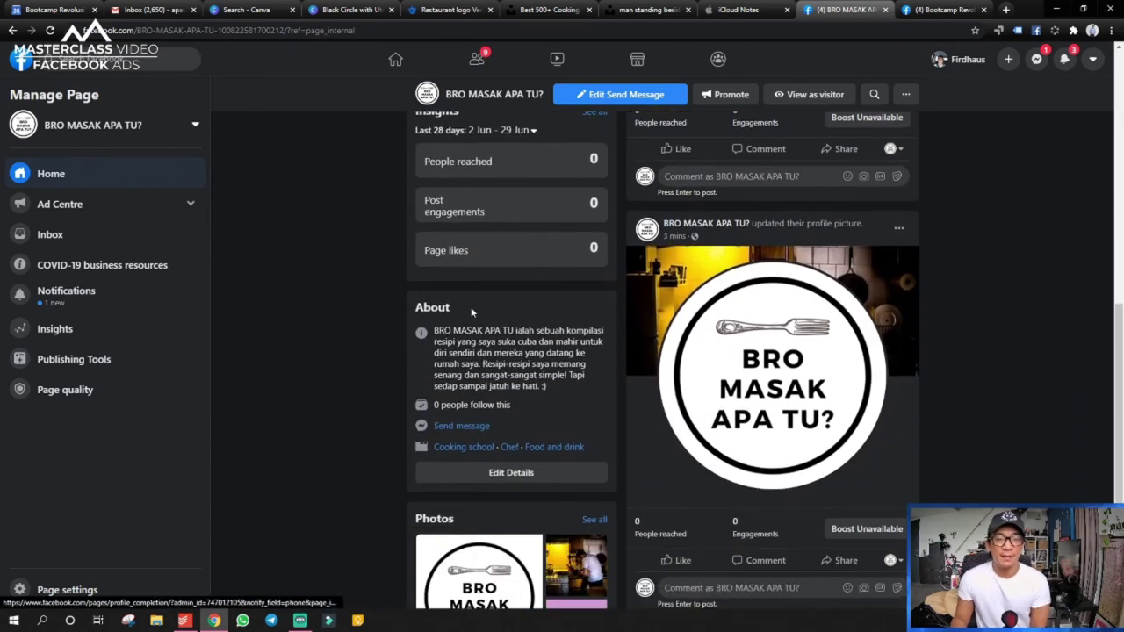
scroll(496, 474, "down", 1)
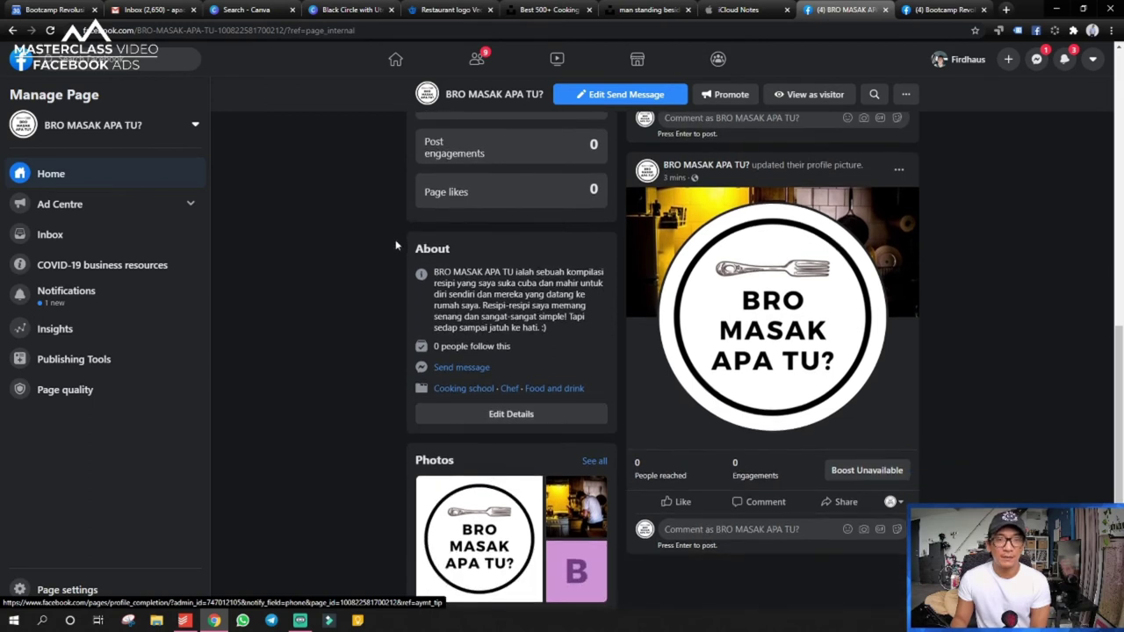
right_click(504, 414)
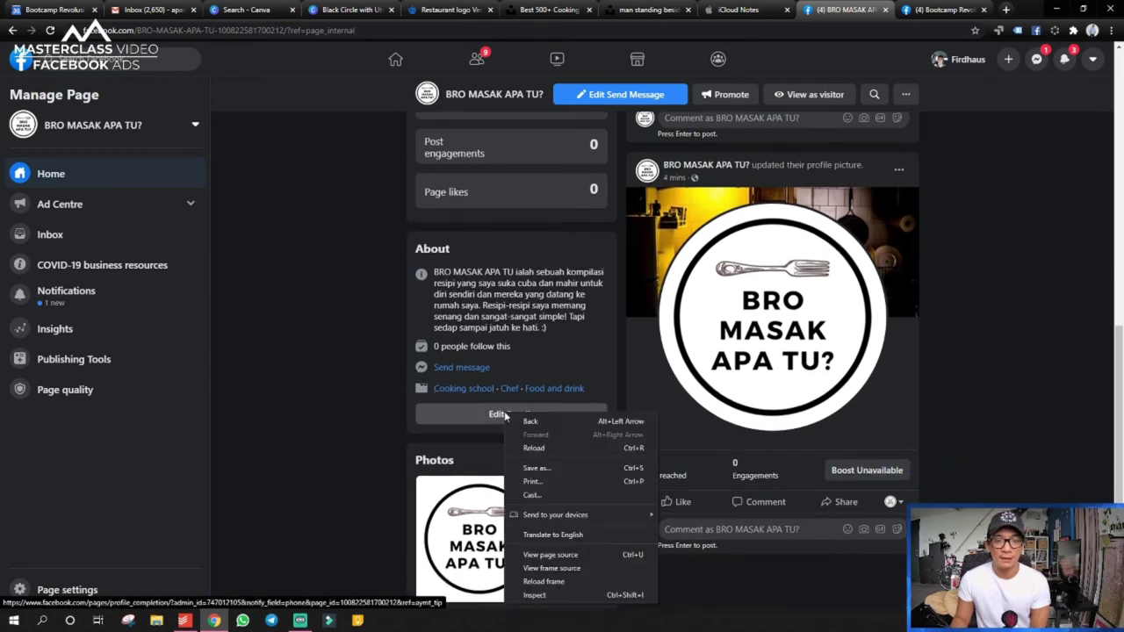
scroll(519, 413, "down", 2)
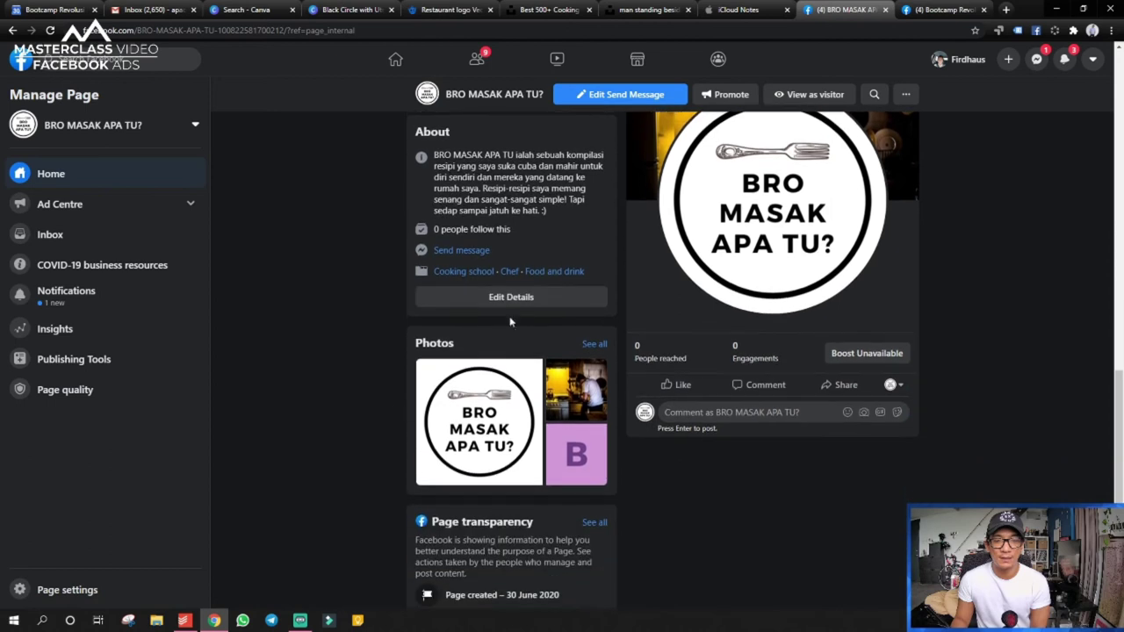
right_click(518, 298)
left_click(500, 309)
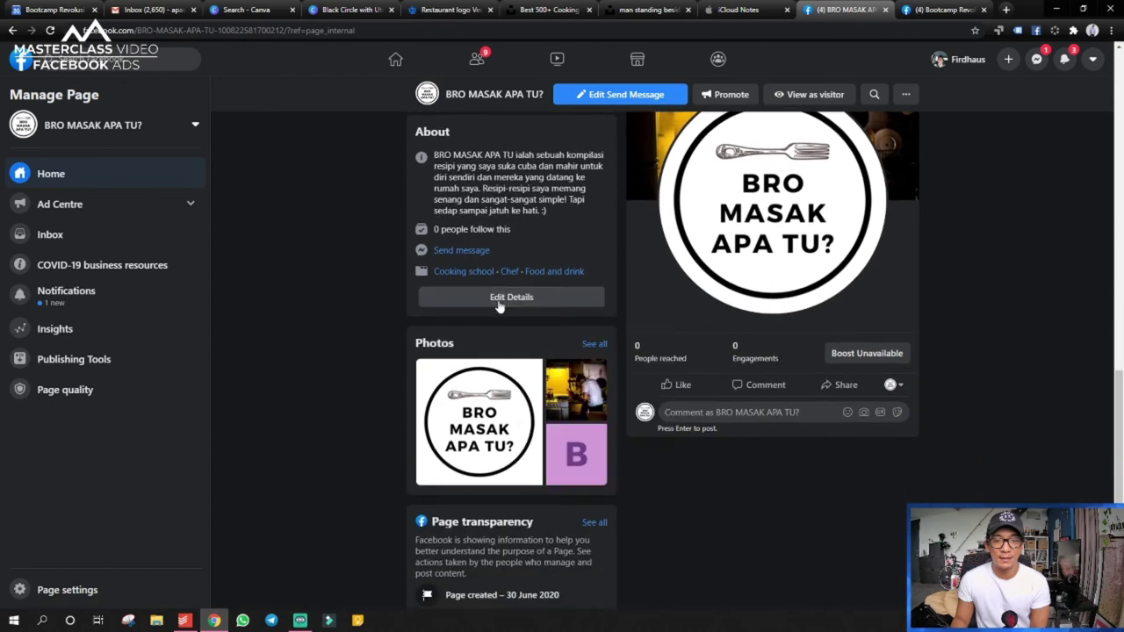
- Open Edit Page info from the About card's Edit Details, closing it and reopening it once
left_click(504, 299)
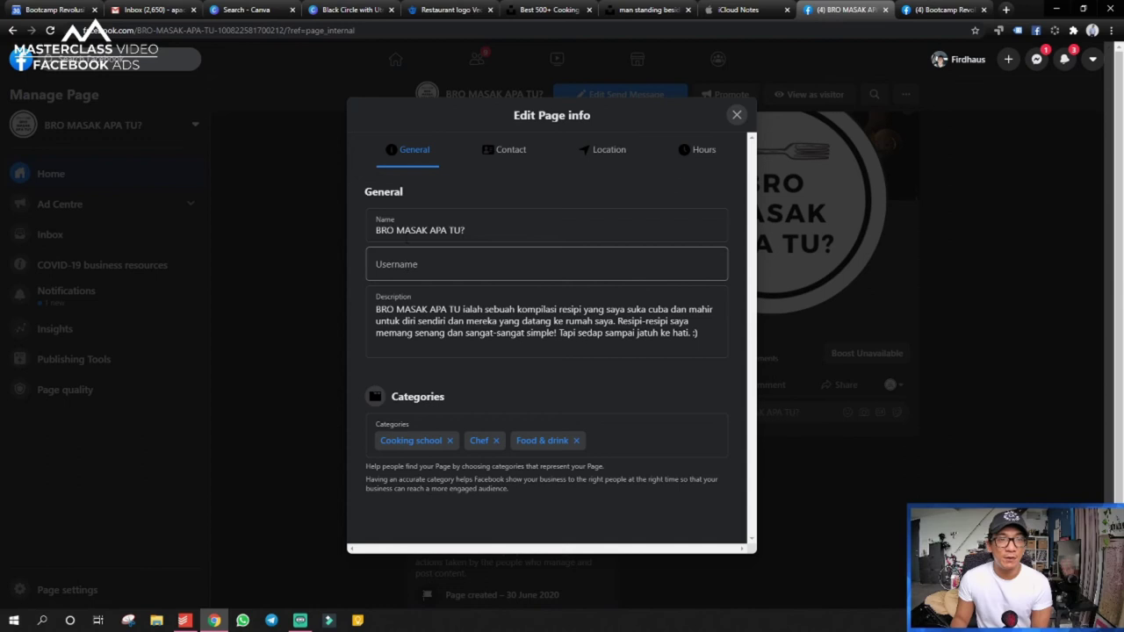
left_click_drag(85, 30, 309, 29)
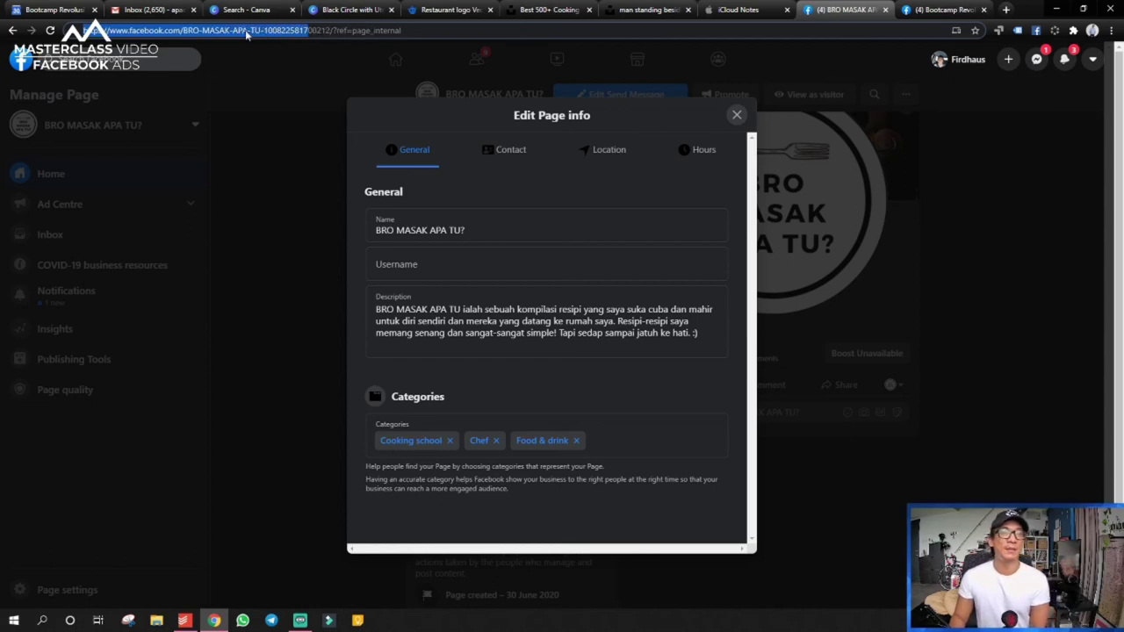
left_click(260, 98)
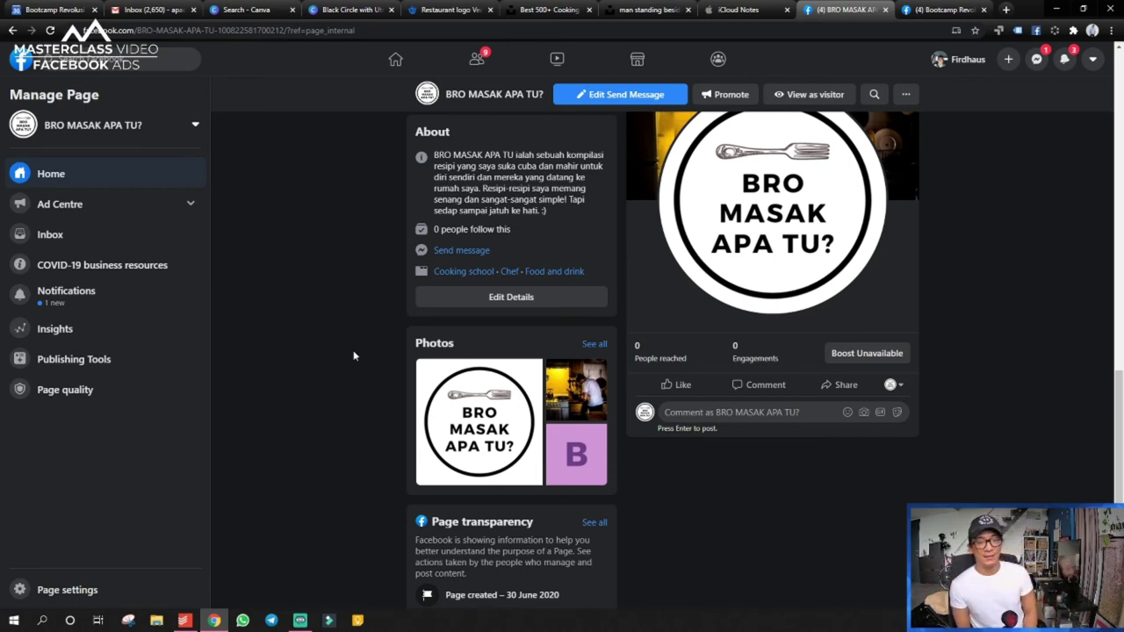
left_click(502, 297)
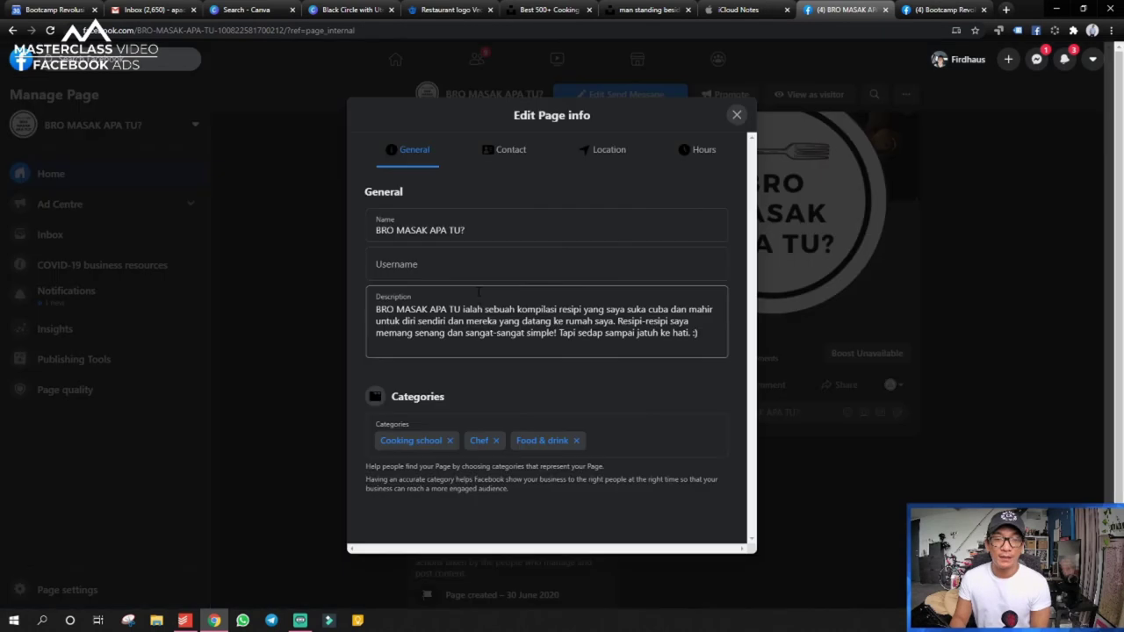
- Enter bromasakapatu as the Page username in Edit Page info's General section
left_click(436, 271)
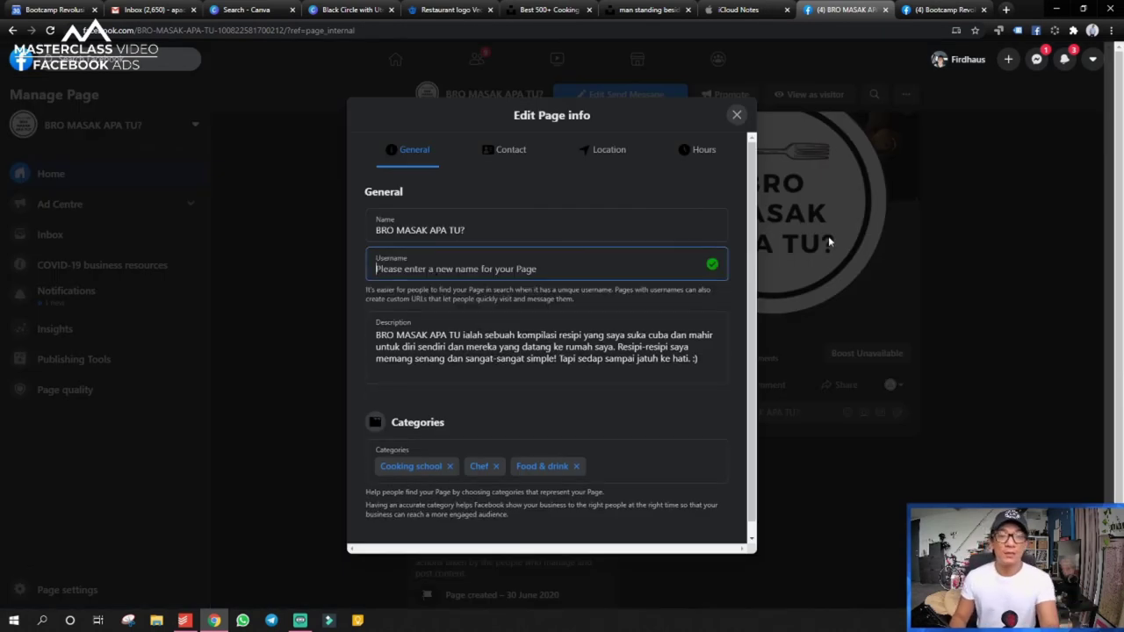
type("brom")
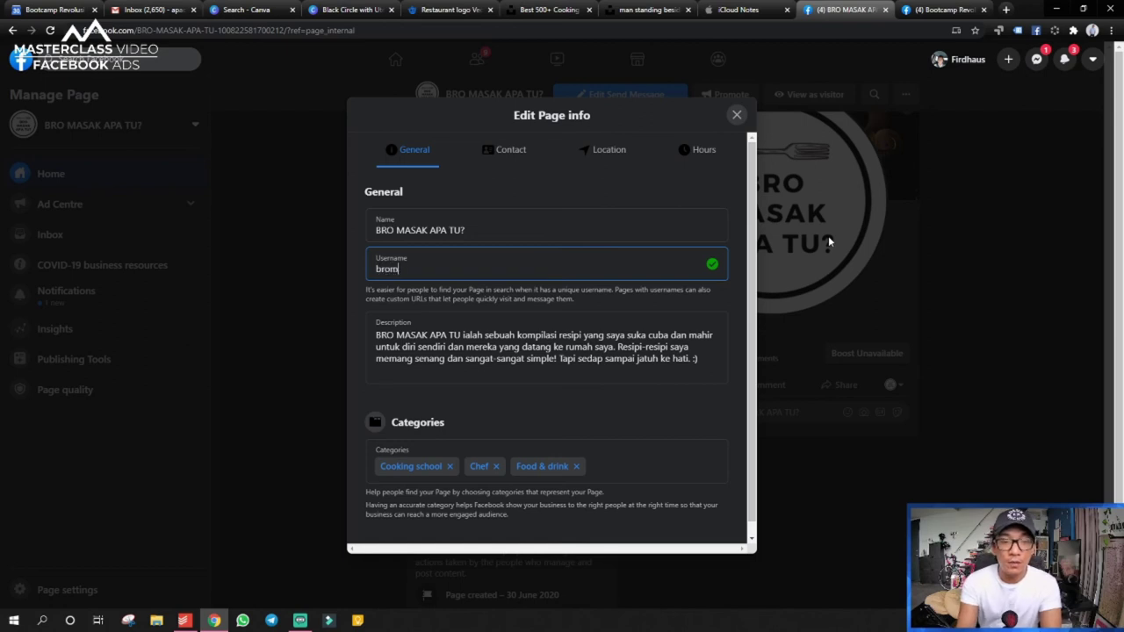
type("asakapatu")
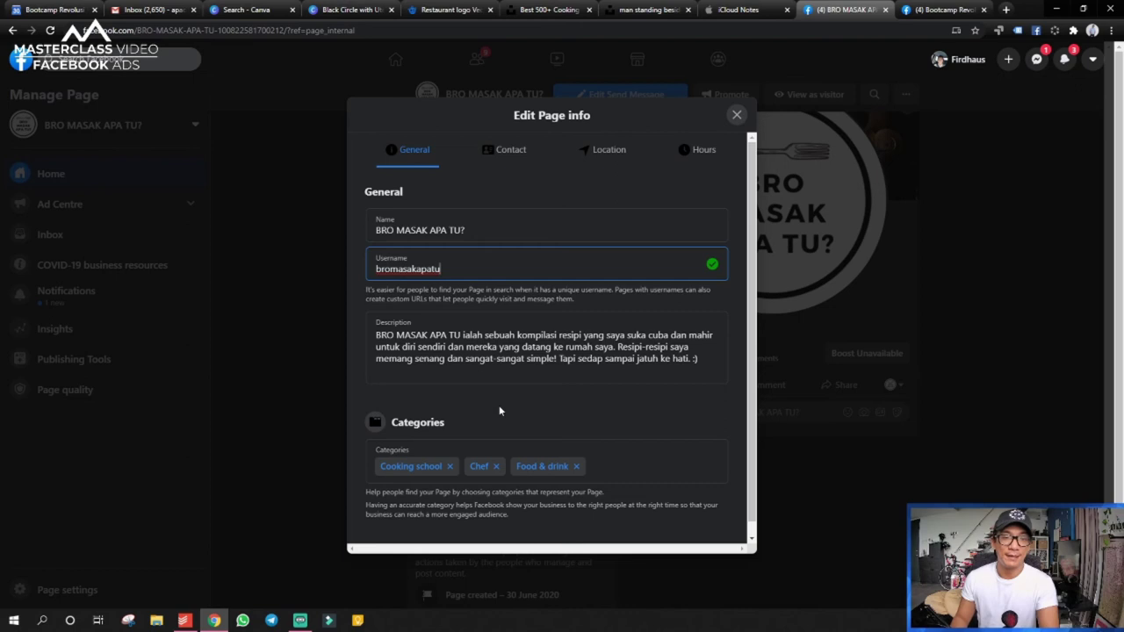
left_click(359, 291)
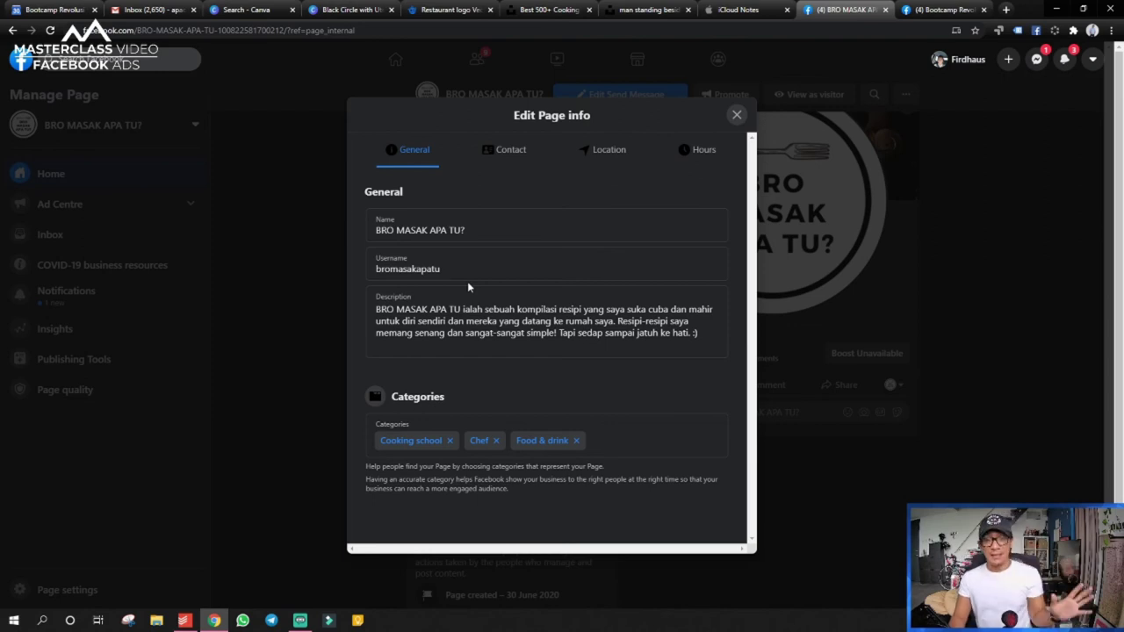
scroll(527, 413, "down", 1)
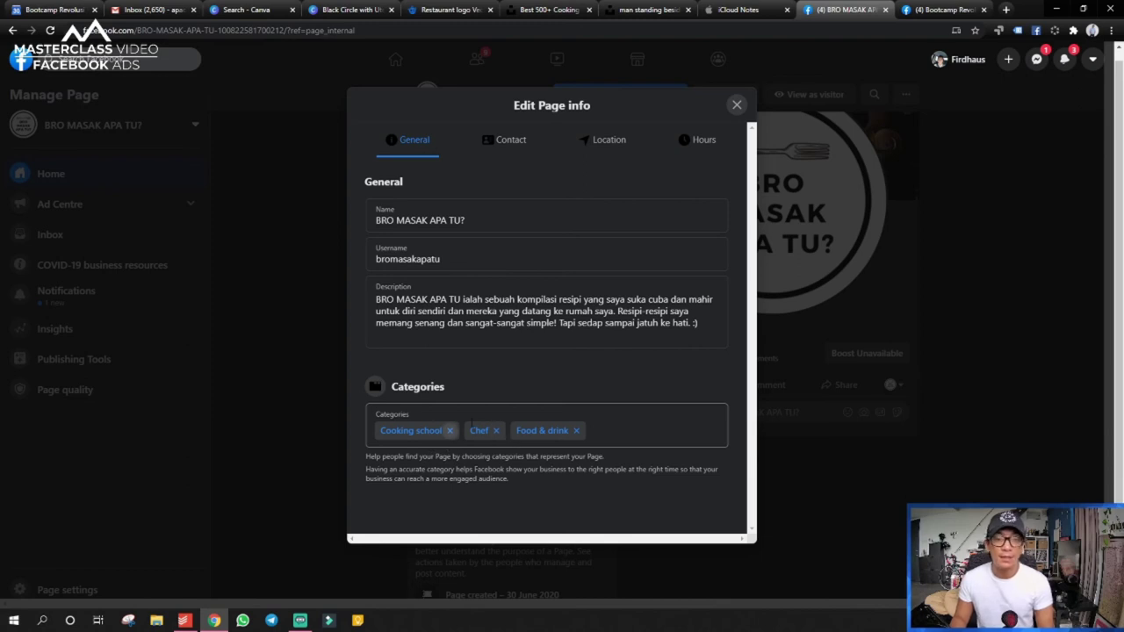
left_click(450, 430)
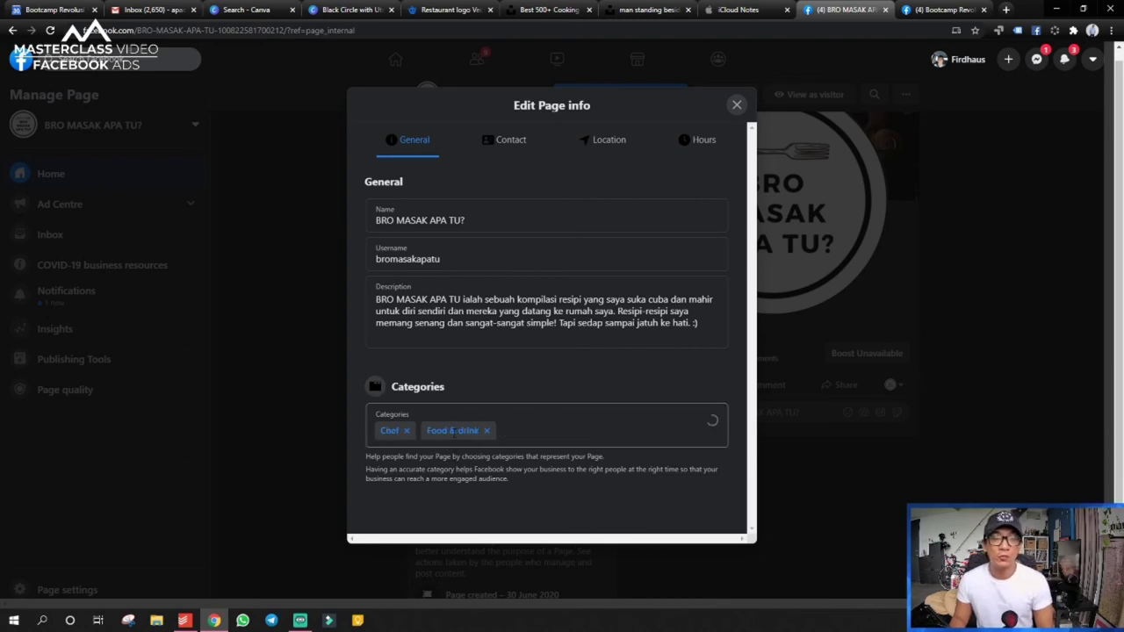
left_click(518, 432)
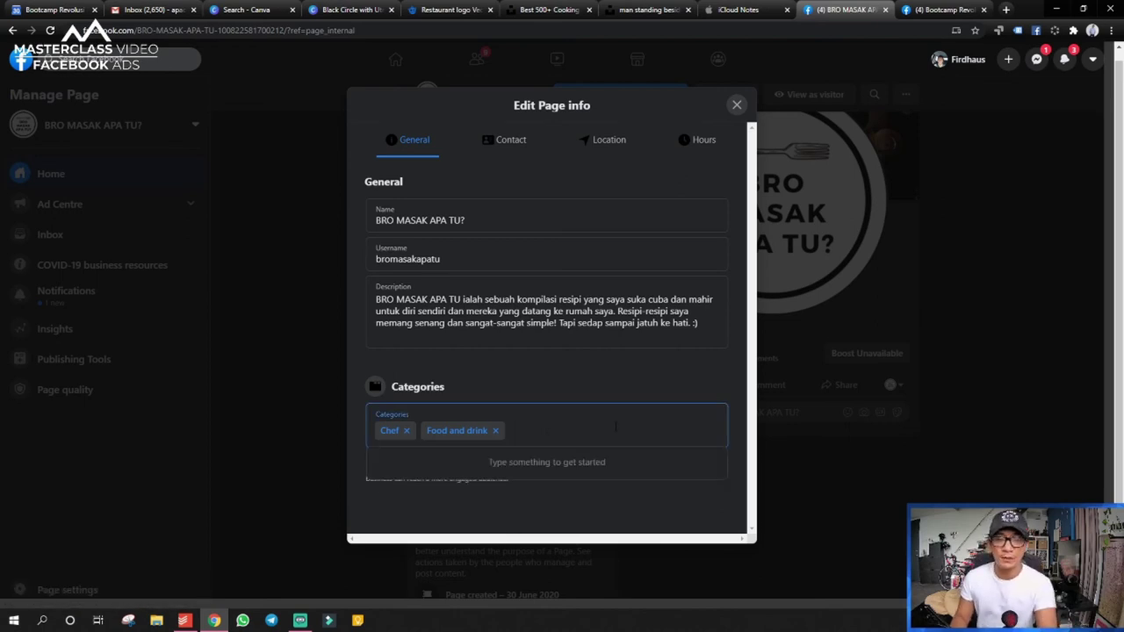
type("baking")
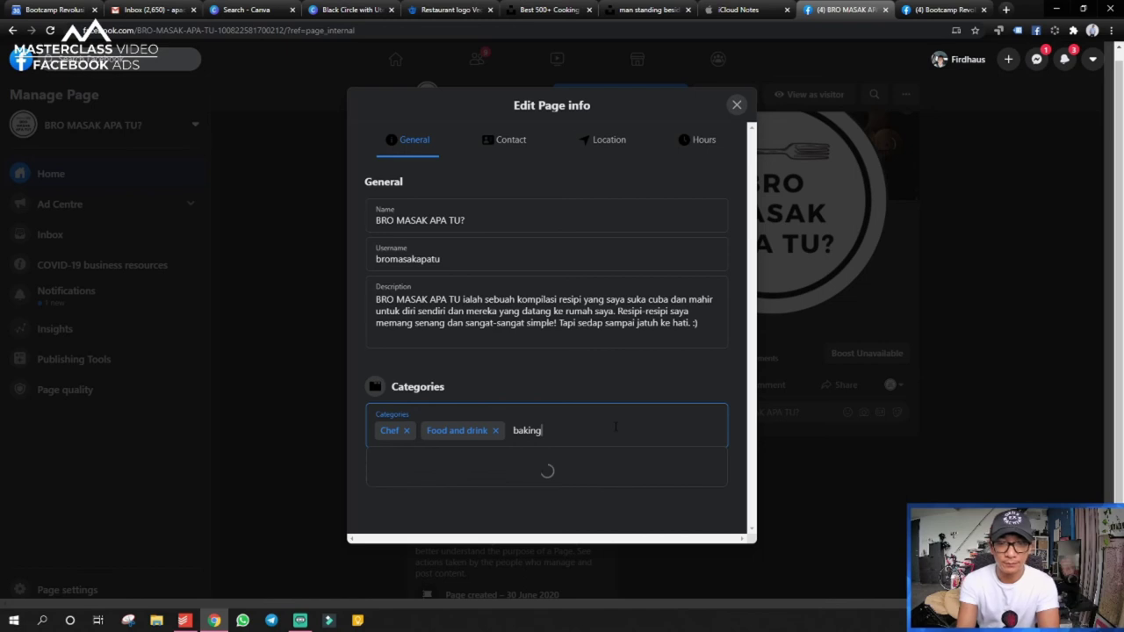
key("BackSpace")
key("BackSpace")
key("BackSpace")
key("BackSpace")
key("BackSpace")
key("BackSpace")
type("cooking")
key("BackSpace")
key("BackSpace")
key("BackSpace")
key("BackSpace")
key("BackSpace")
key("BackSpace")
key("BackSpace")
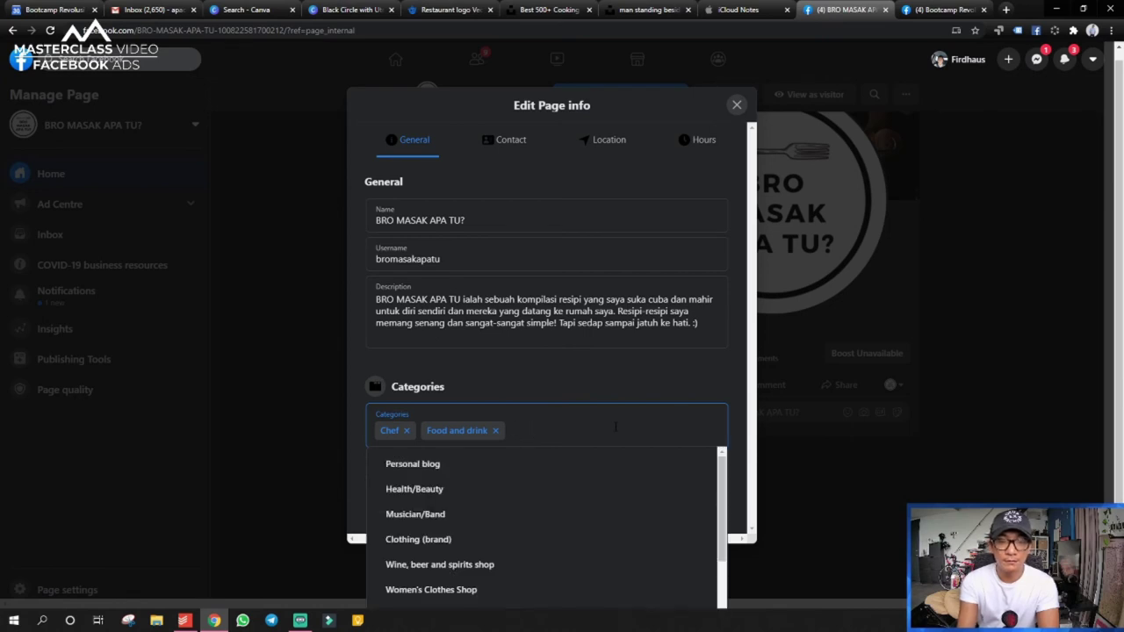
scroll(601, 523, "down", 1)
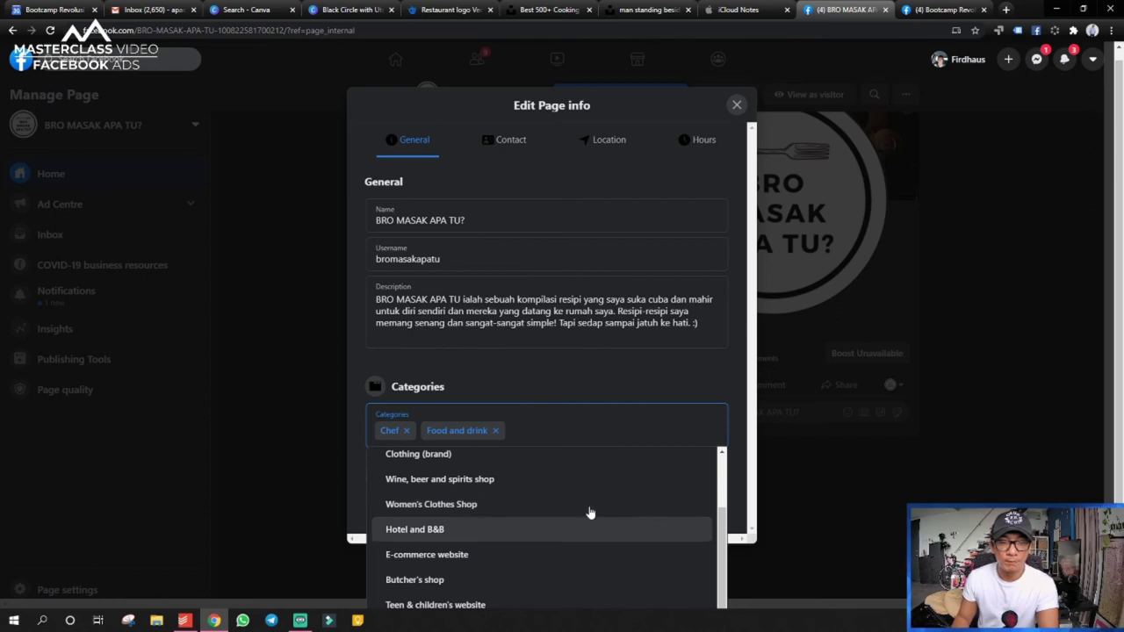
left_click(617, 391)
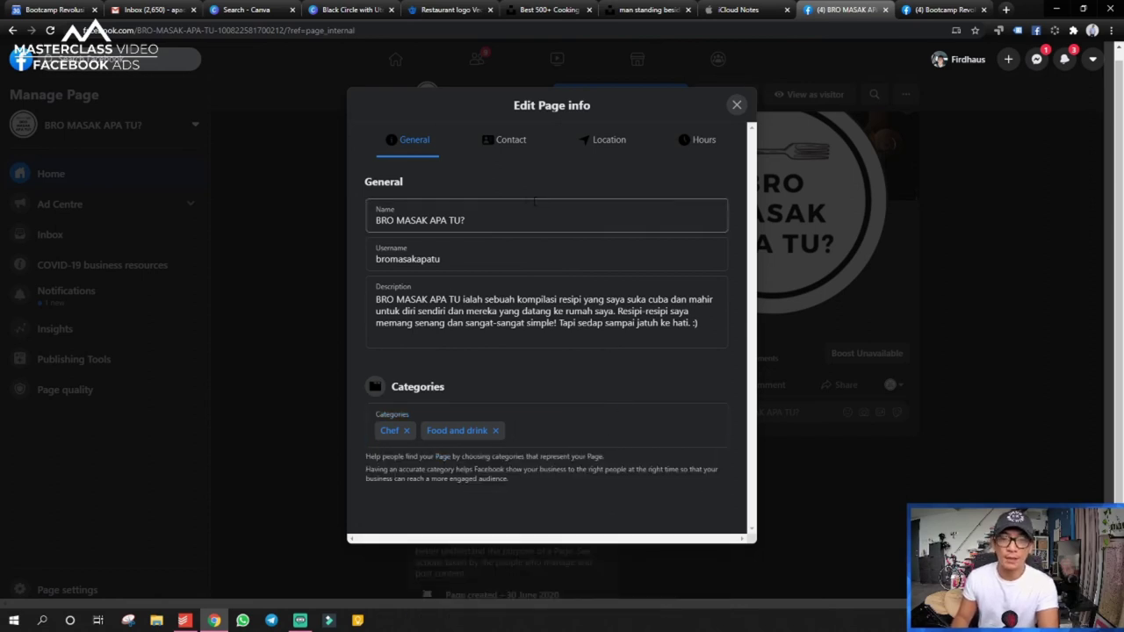
left_click(494, 145)
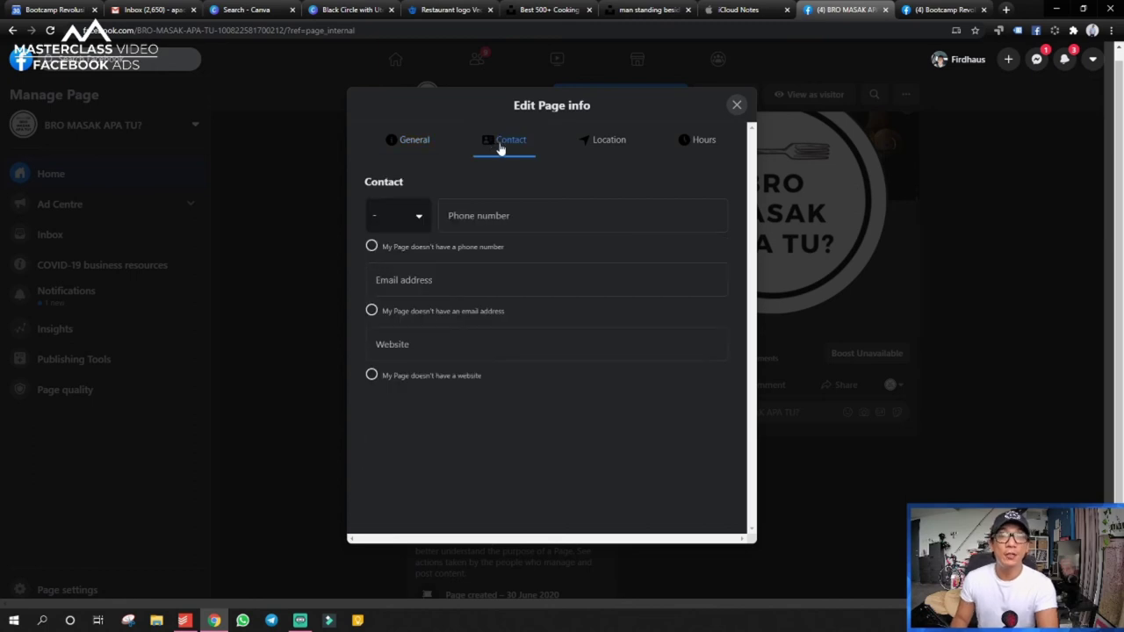
left_click(393, 220)
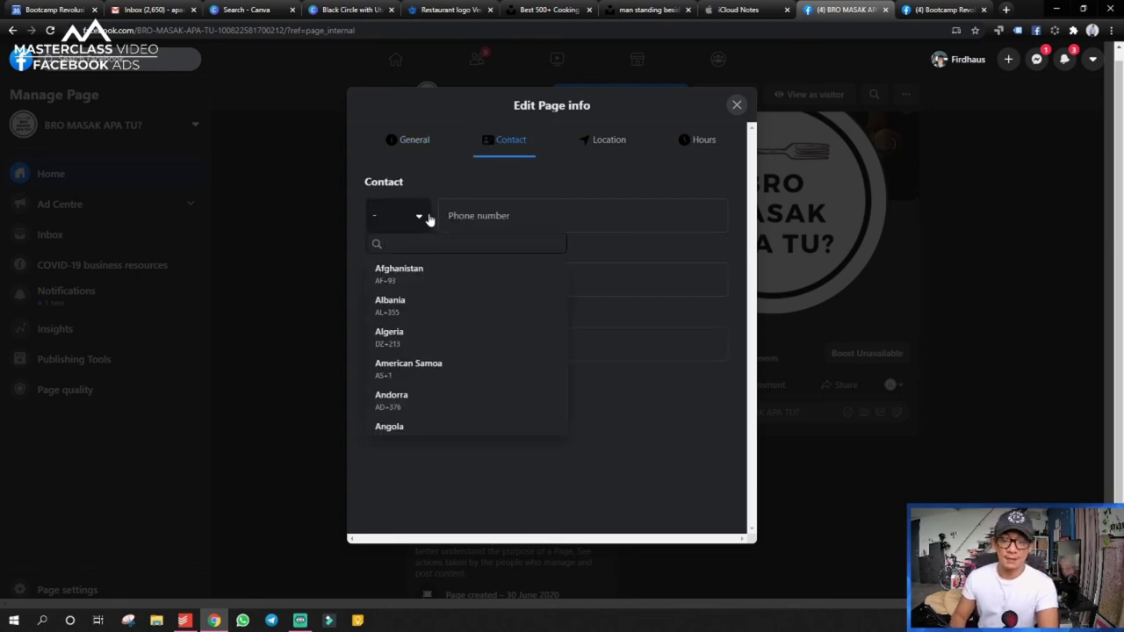
type("malay")
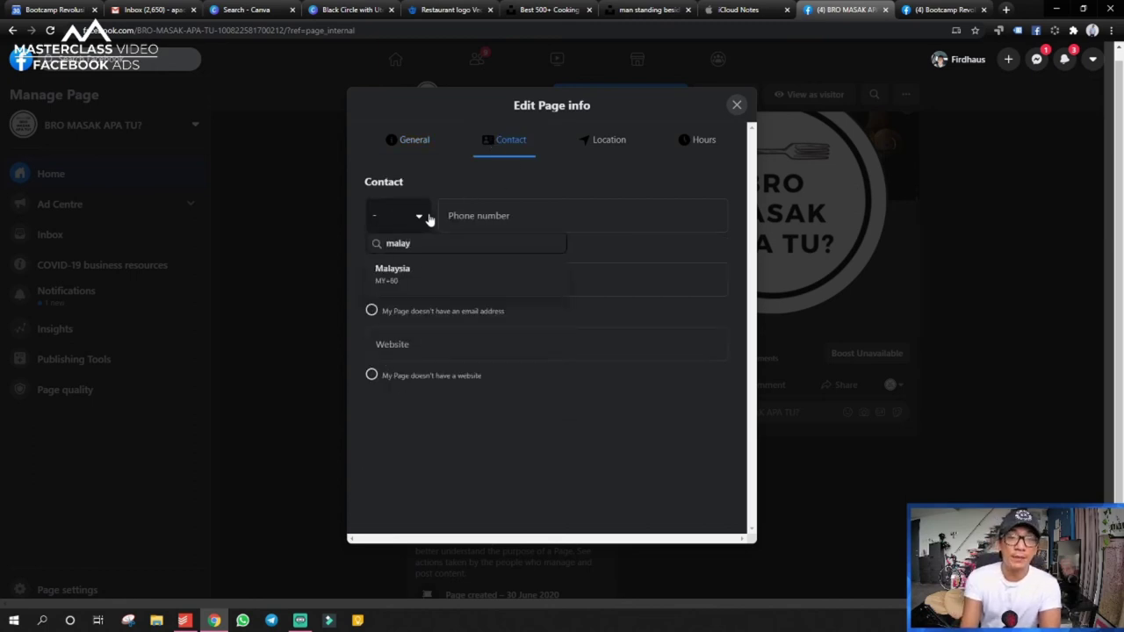
left_click(407, 267)
left_click(554, 221)
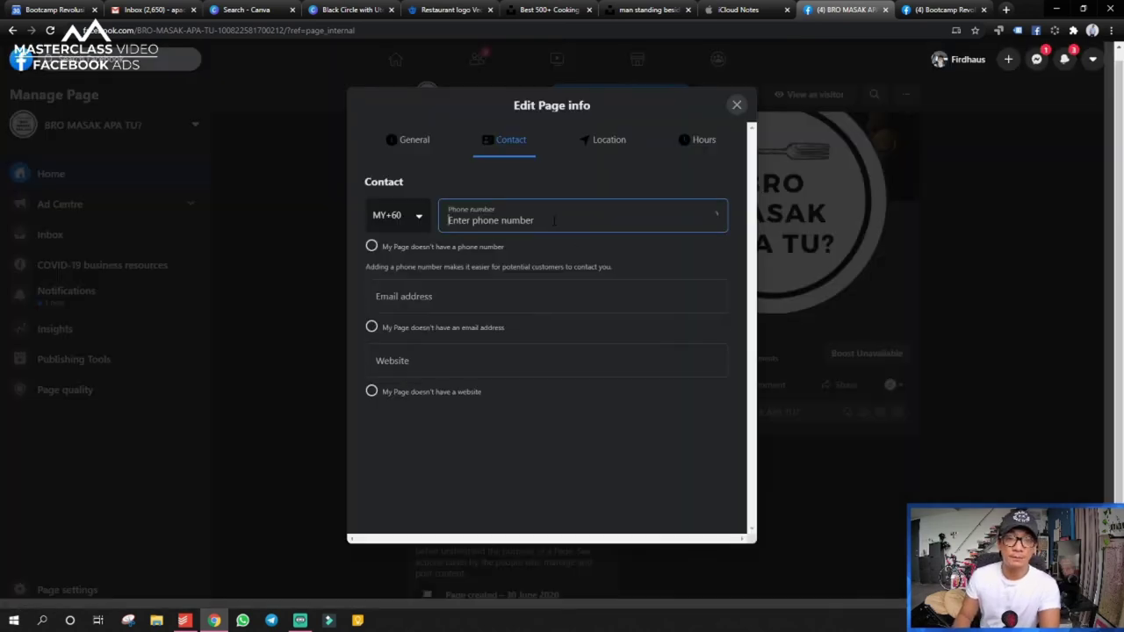
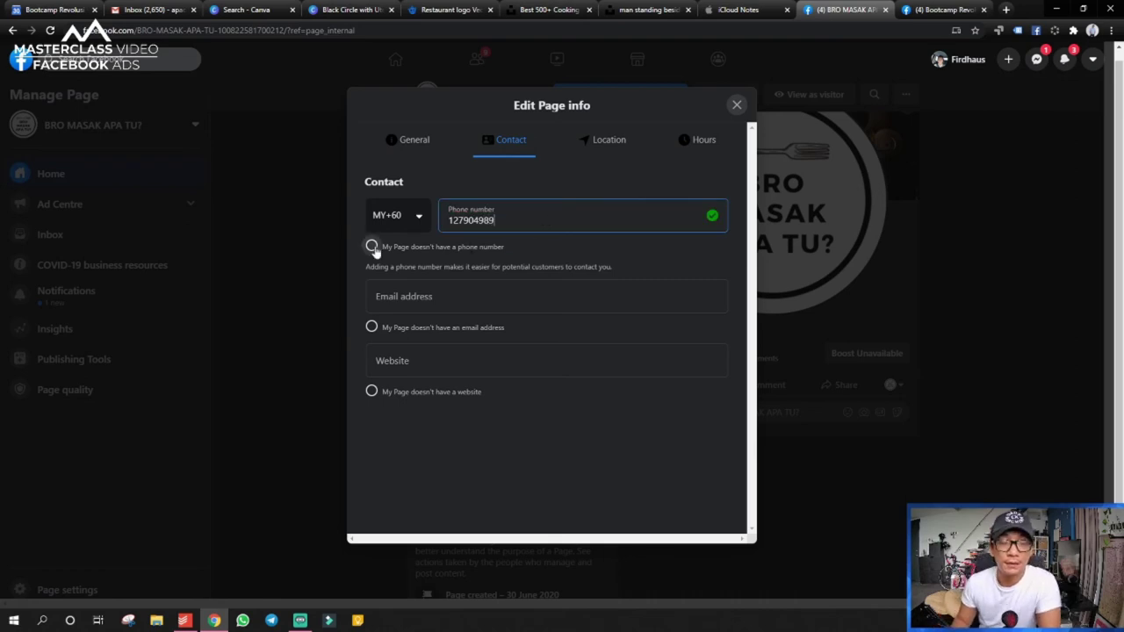
left_click(401, 283)
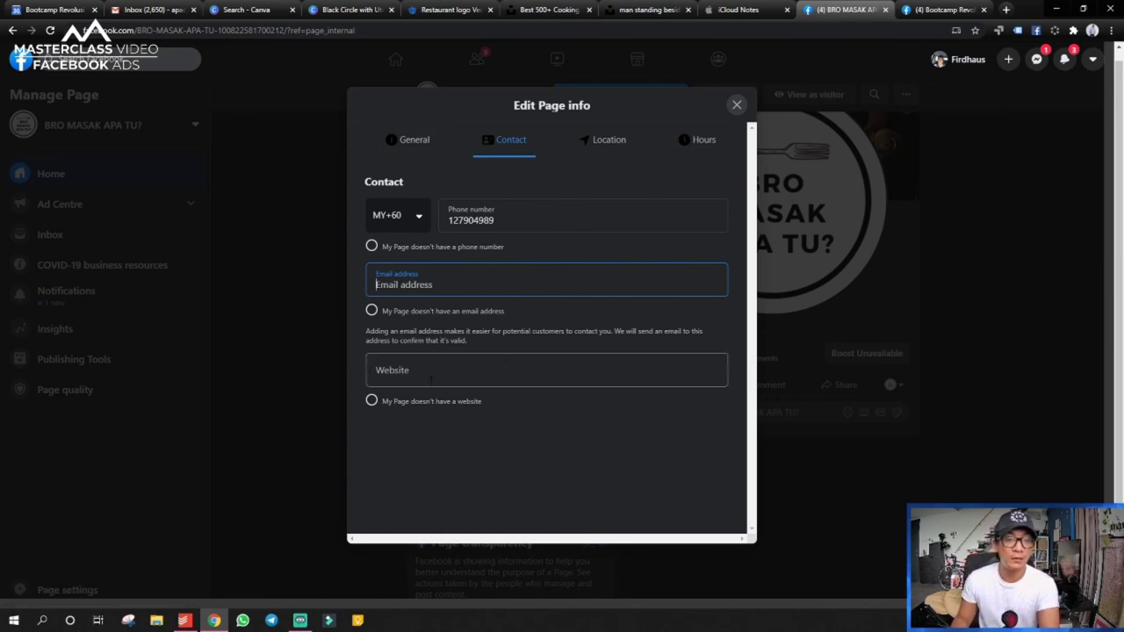
- Show the Location section and drag the map to reposition the location pin
left_click(628, 147)
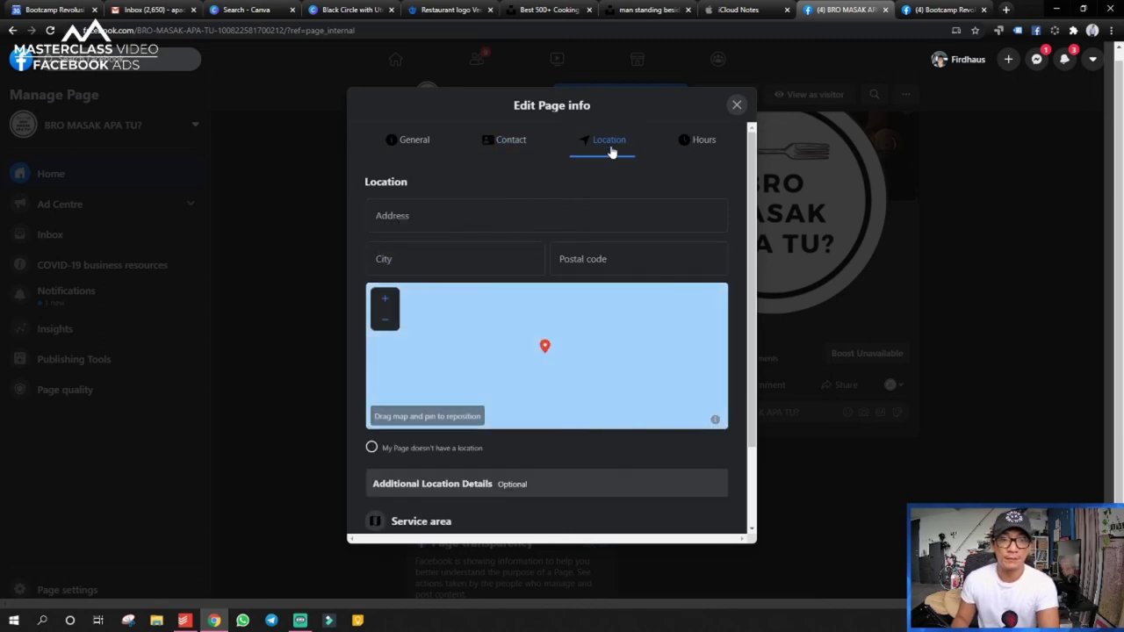
scroll(456, 220, "down", 1)
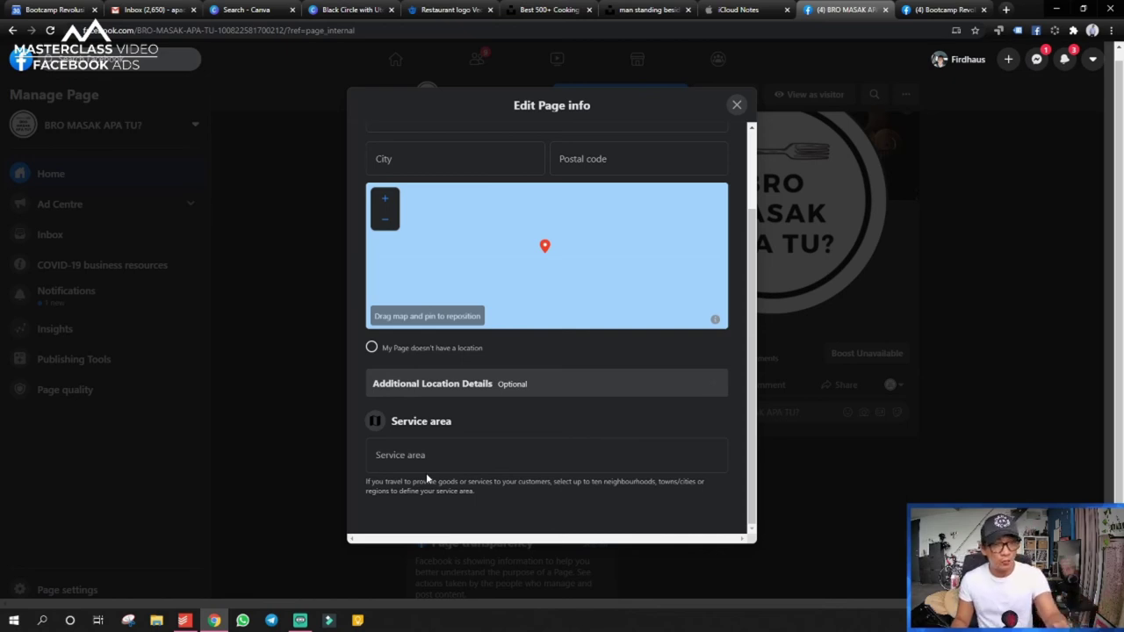
scroll(518, 292, "up", 2)
scroll(635, 258, "down", 2)
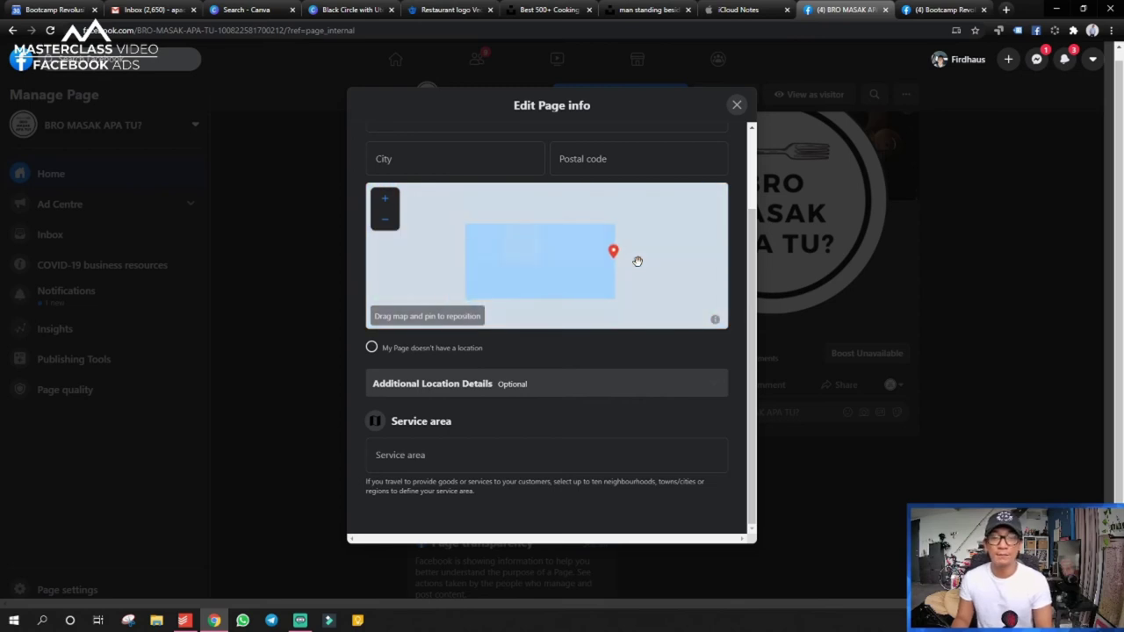
left_click_drag(635, 253, 559, 243)
scroll(595, 252, "down", 1)
scroll(595, 252, "up", 1)
scroll(595, 252, "down", 2)
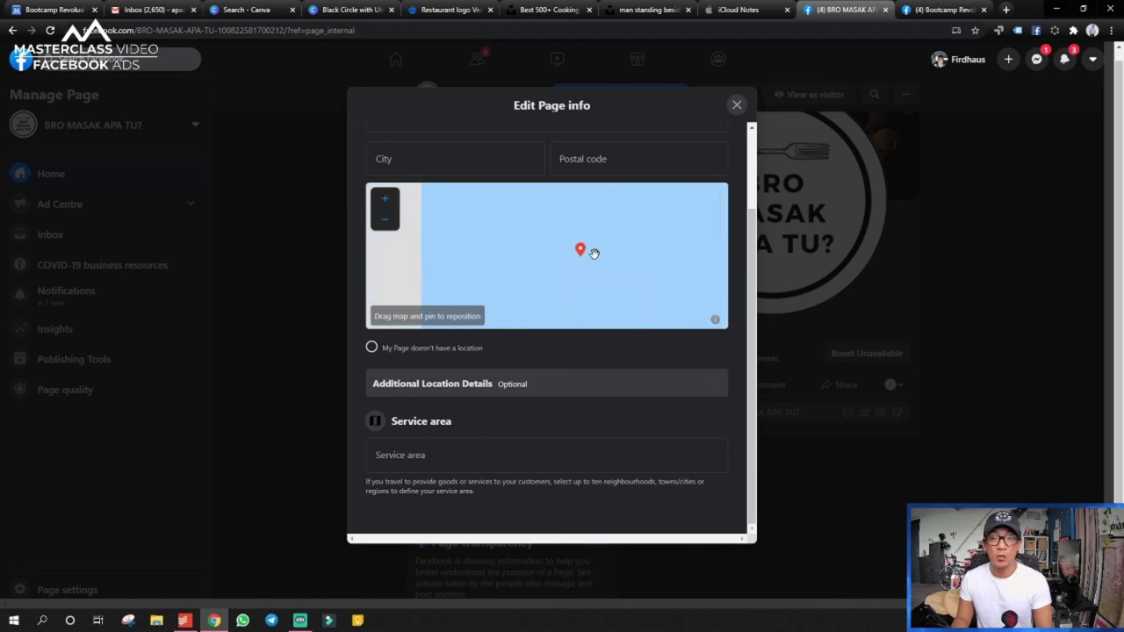
scroll(754, 244, "up", 2)
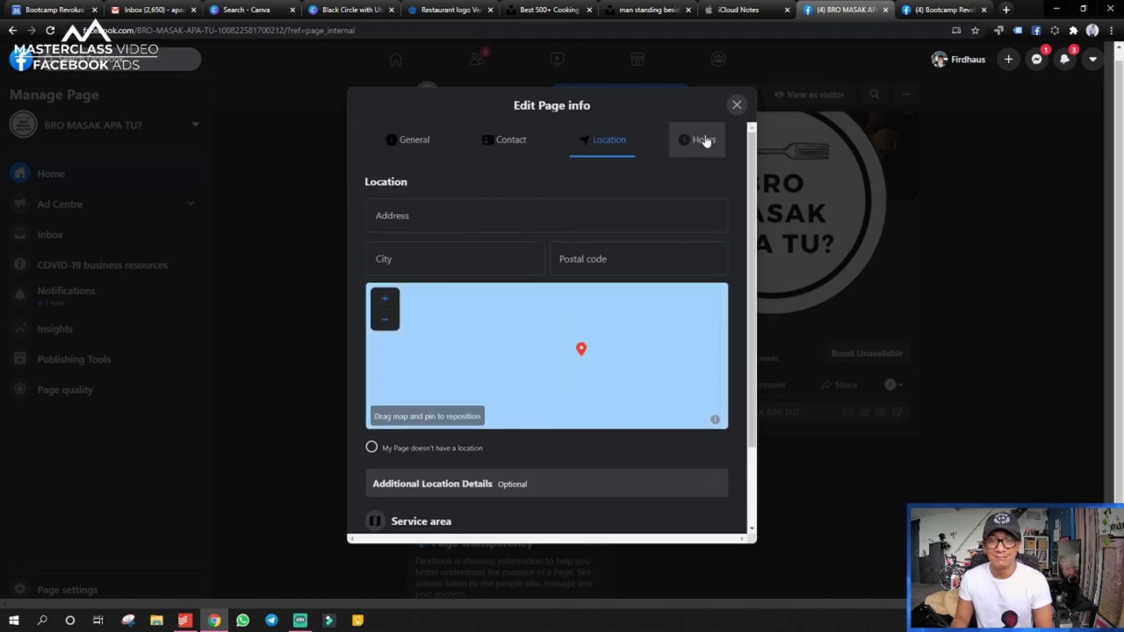
- Set the Page's Hours to No Hours Available, then return to the Contact section
left_click(706, 141)
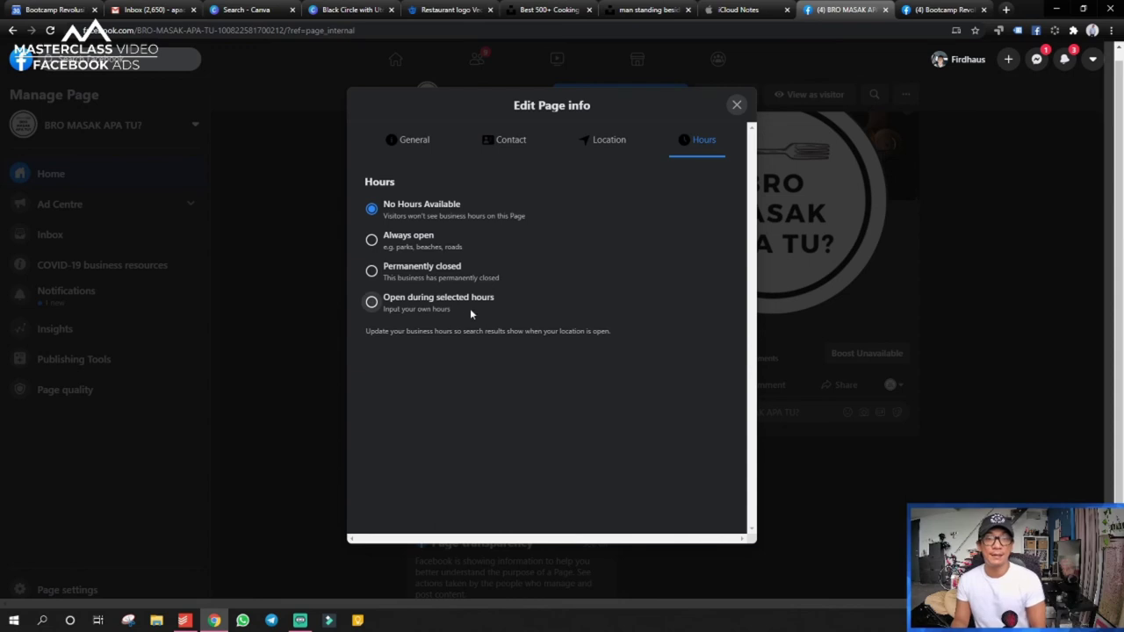
left_click(440, 300)
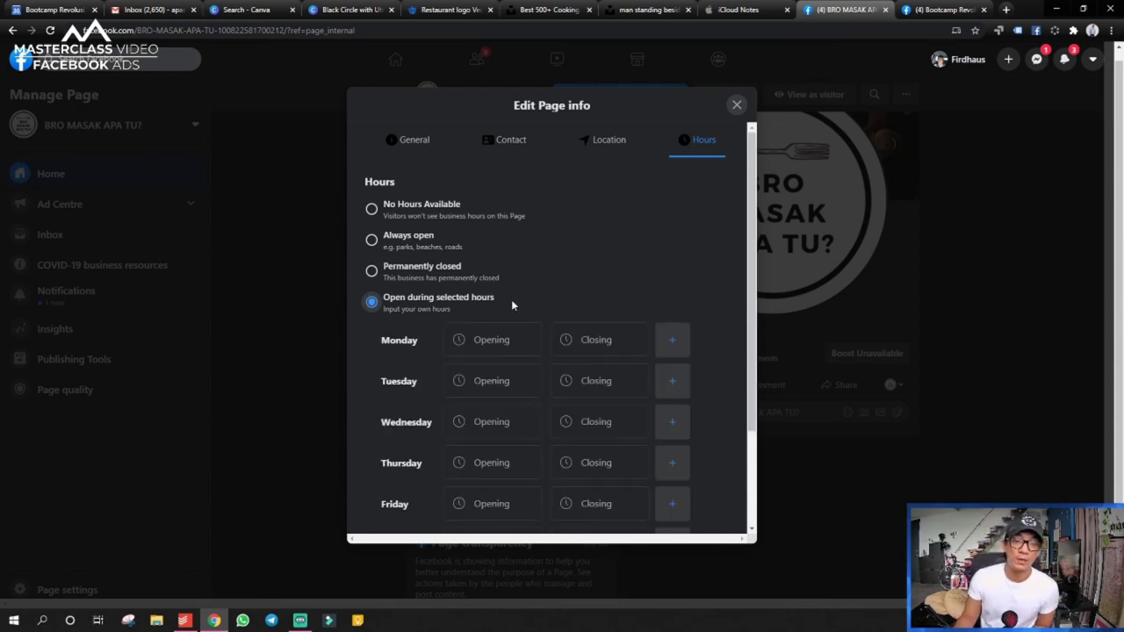
scroll(512, 305, "down", 2)
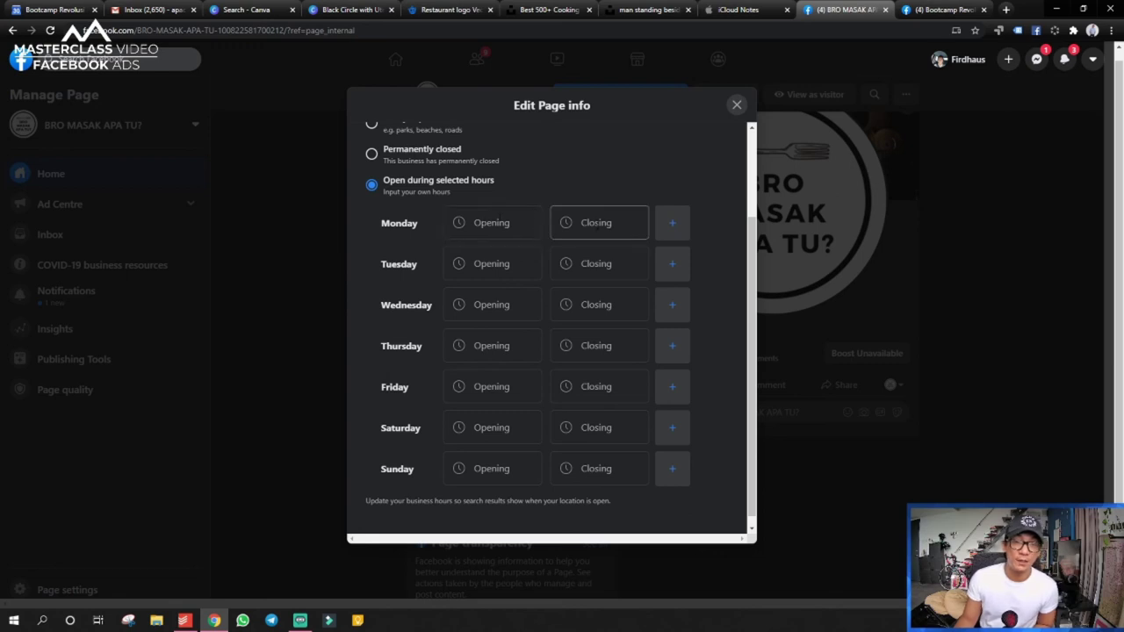
scroll(572, 274, "up", 1)
scroll(574, 273, "up", 1)
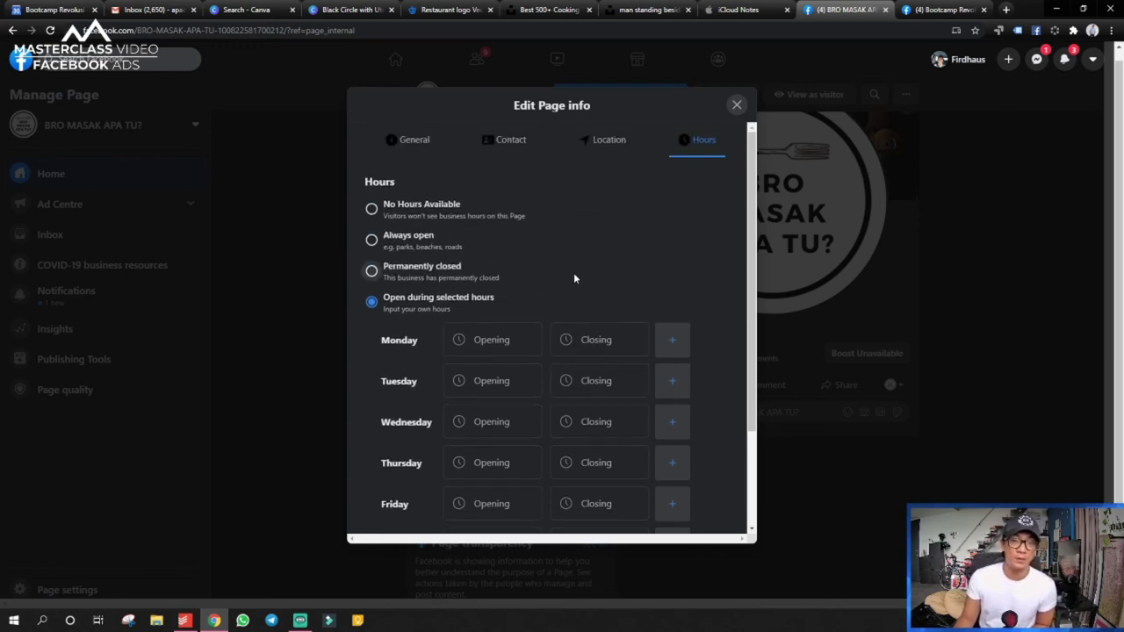
left_click(374, 243)
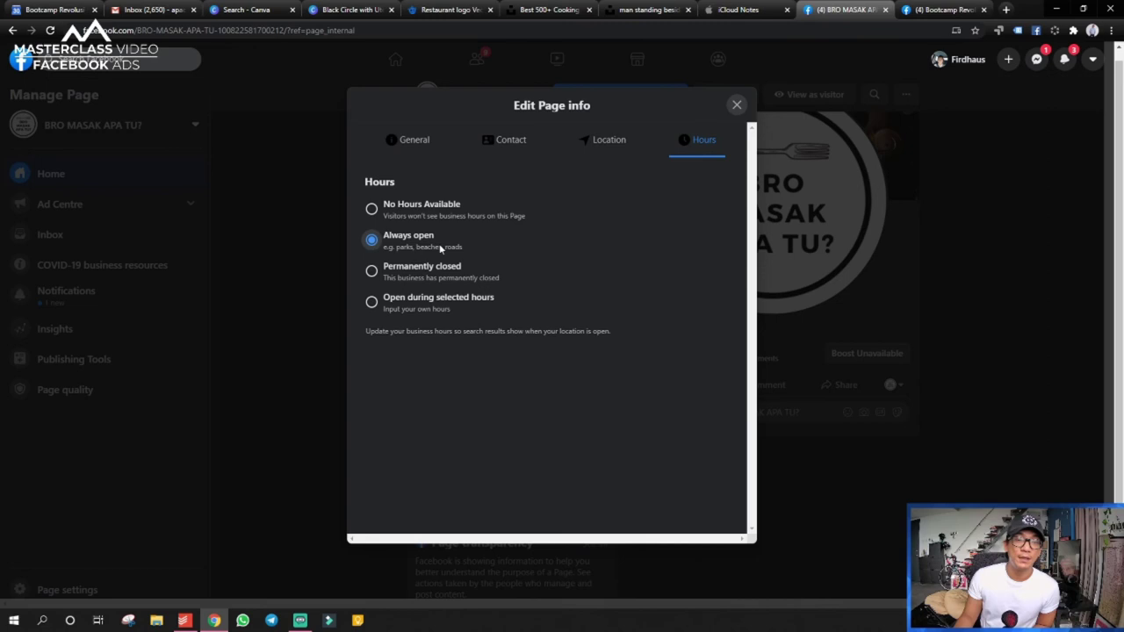
left_click(371, 208)
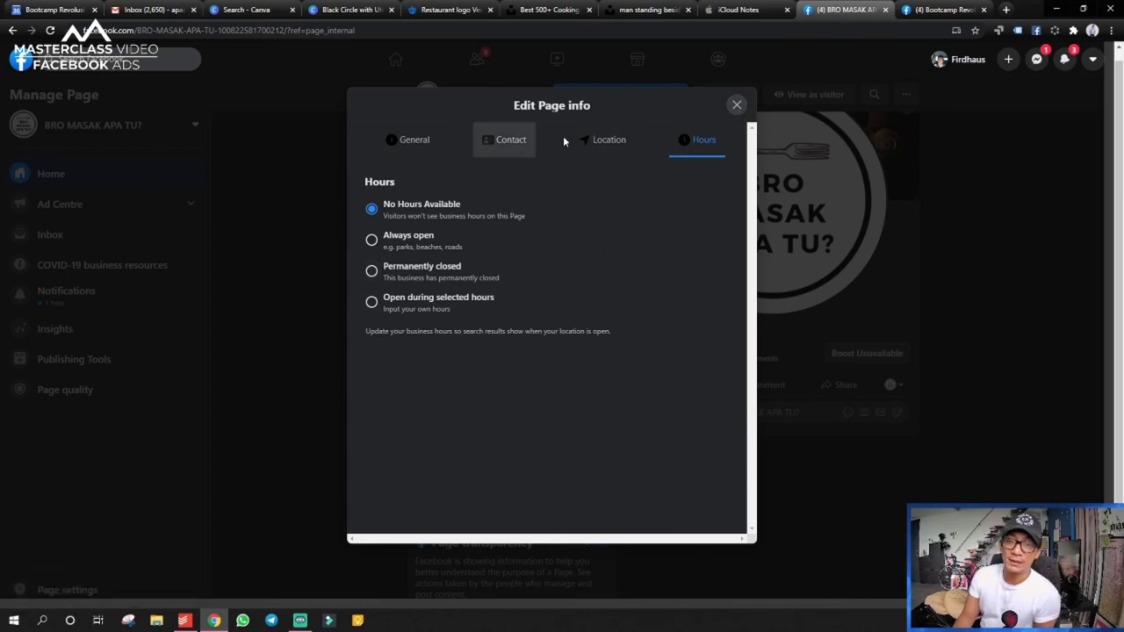
left_click(503, 145)
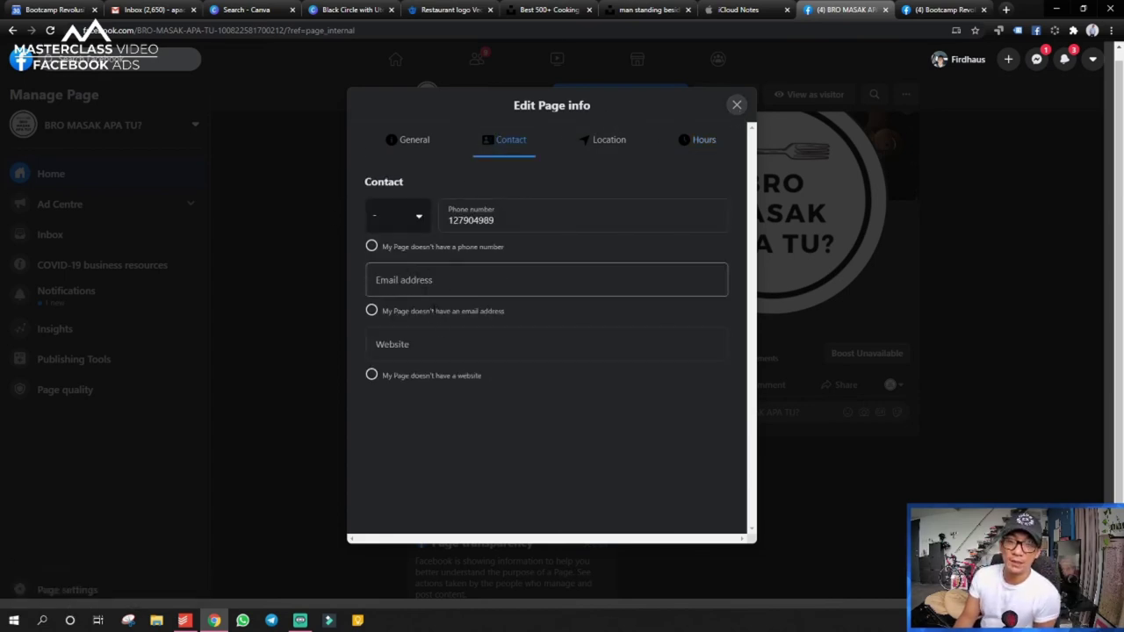
- Close Edit Page info and dismiss the Complete your Page information card
left_click(737, 105)
scroll(299, 284, "down", 1)
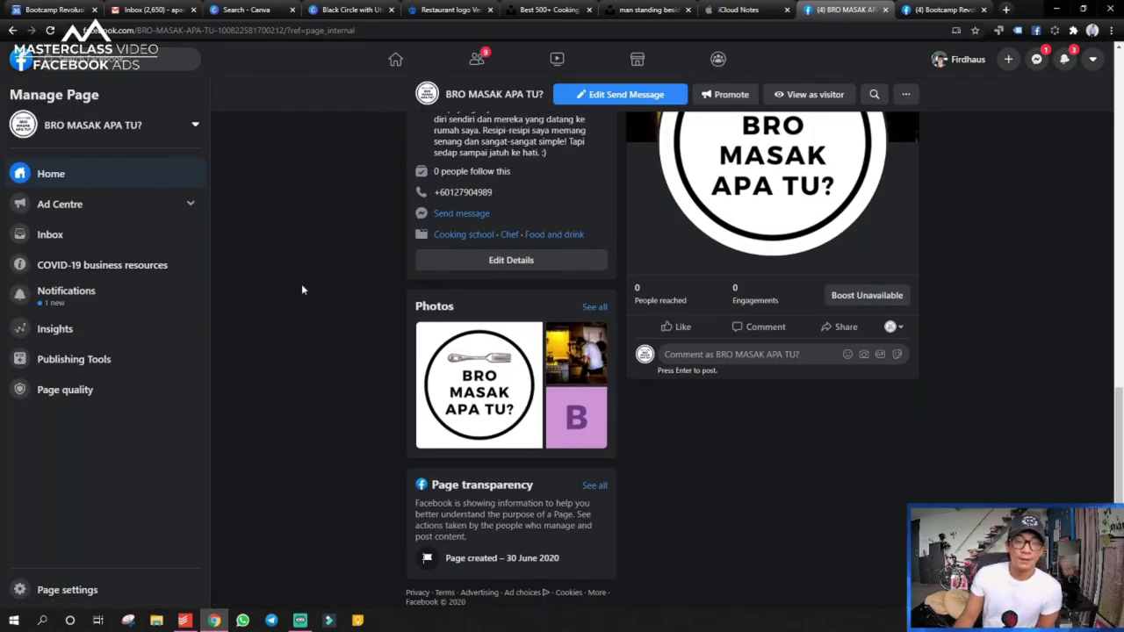
scroll(301, 288, "up", 6)
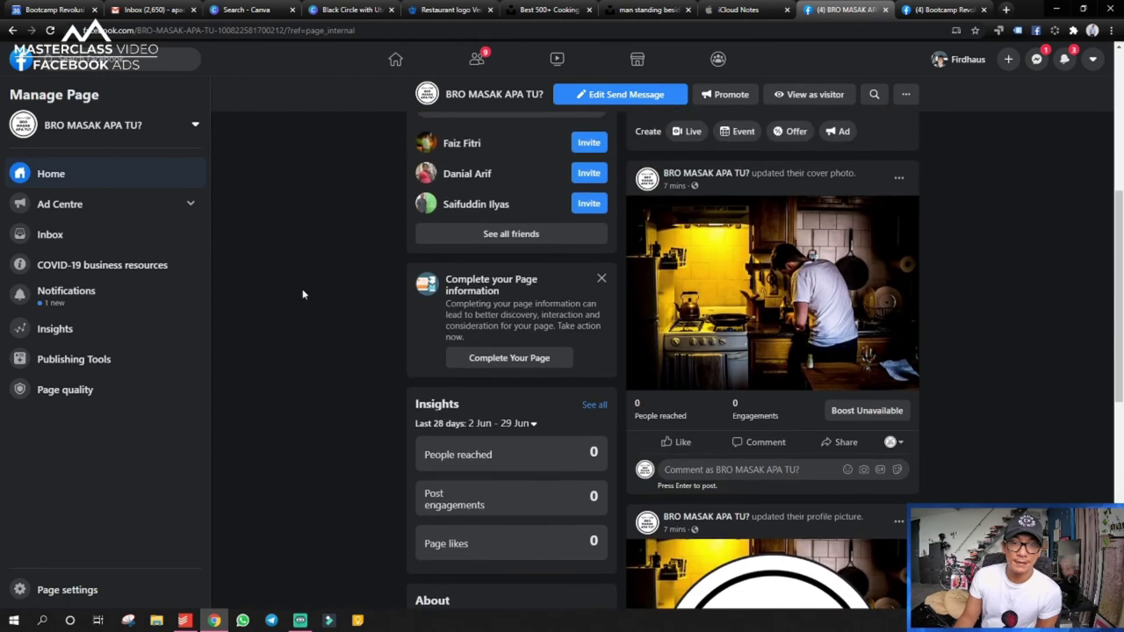
left_click(603, 279)
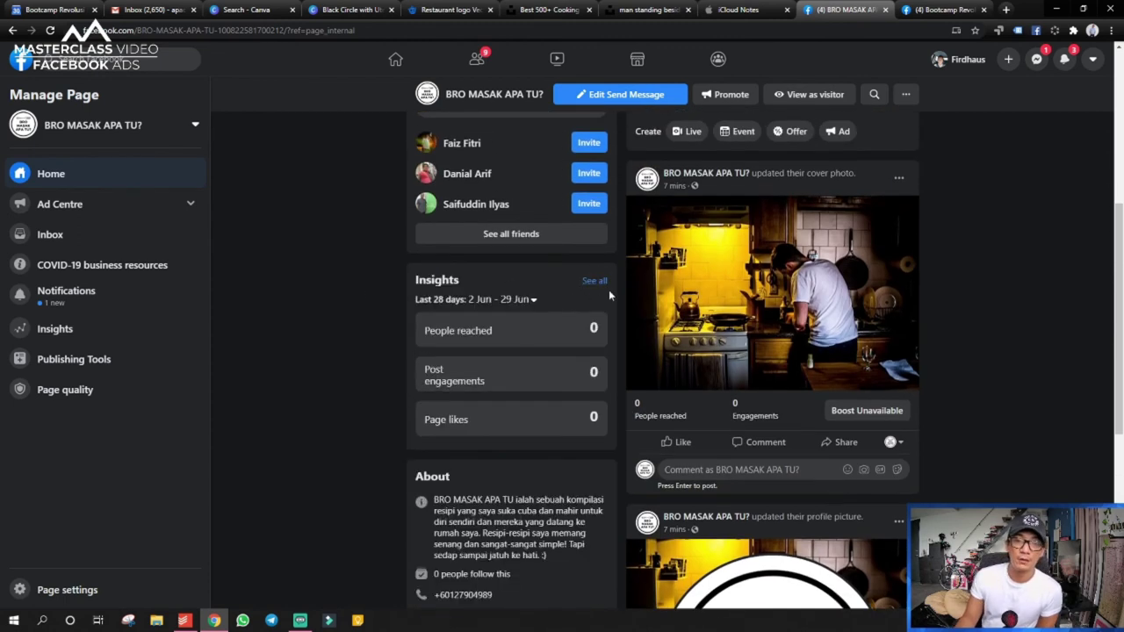
scroll(453, 300, "up", 4)
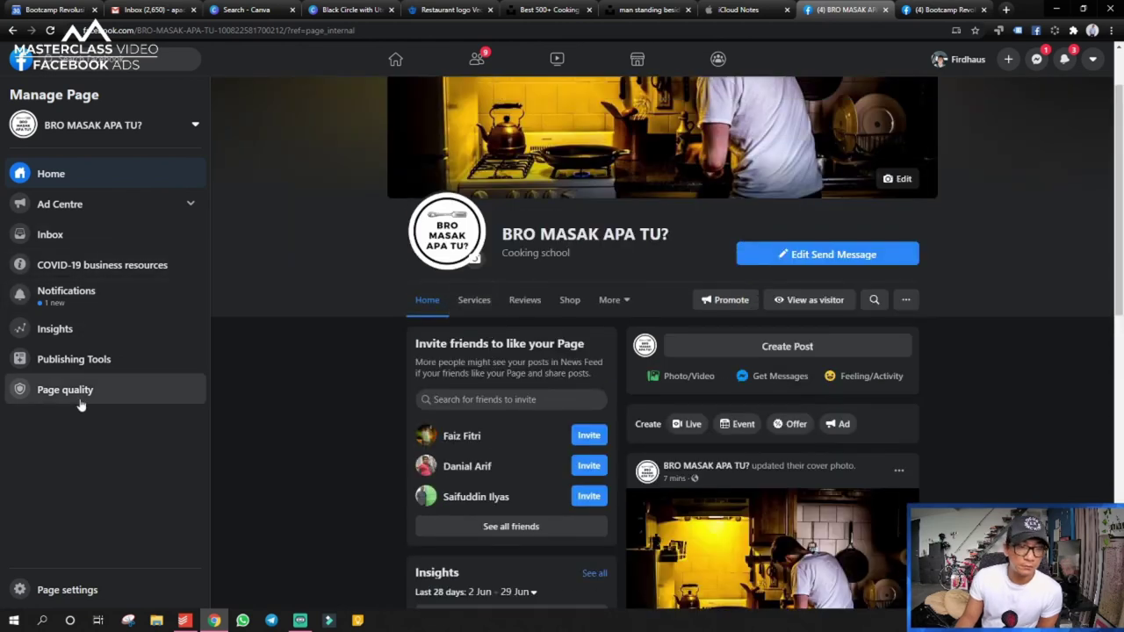
- Set Page visibility to Page published in the Page's General settings
left_click(75, 592)
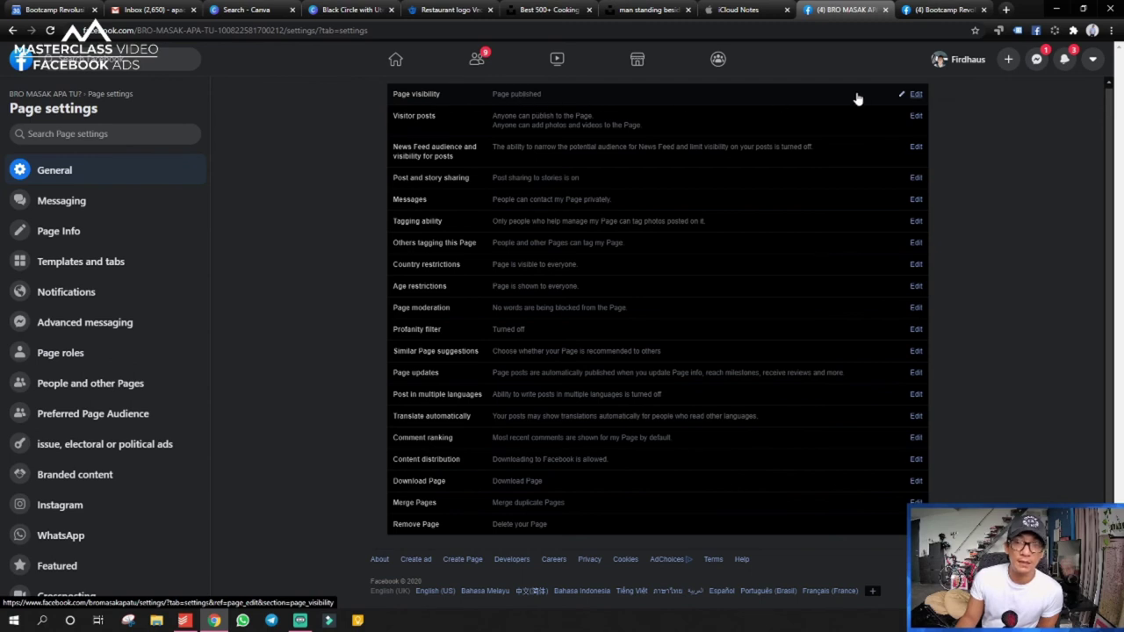
left_click(530, 100)
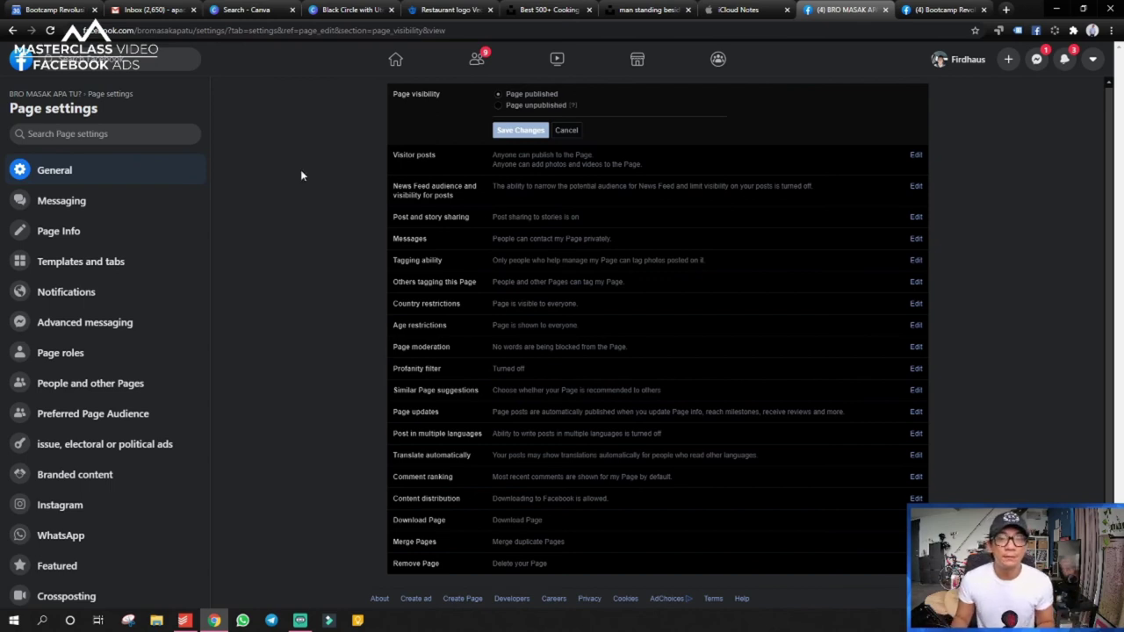
scroll(562, 179, "down", 1)
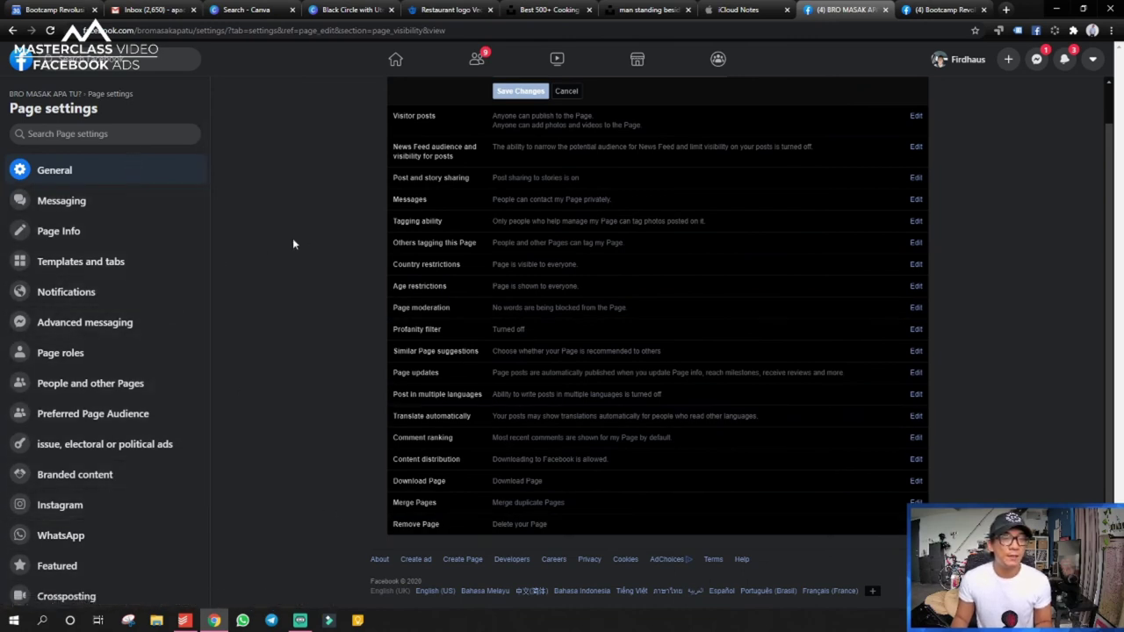
- Look over the Page Info, Templates and tabs, and Page roles settings sections
left_click(120, 235)
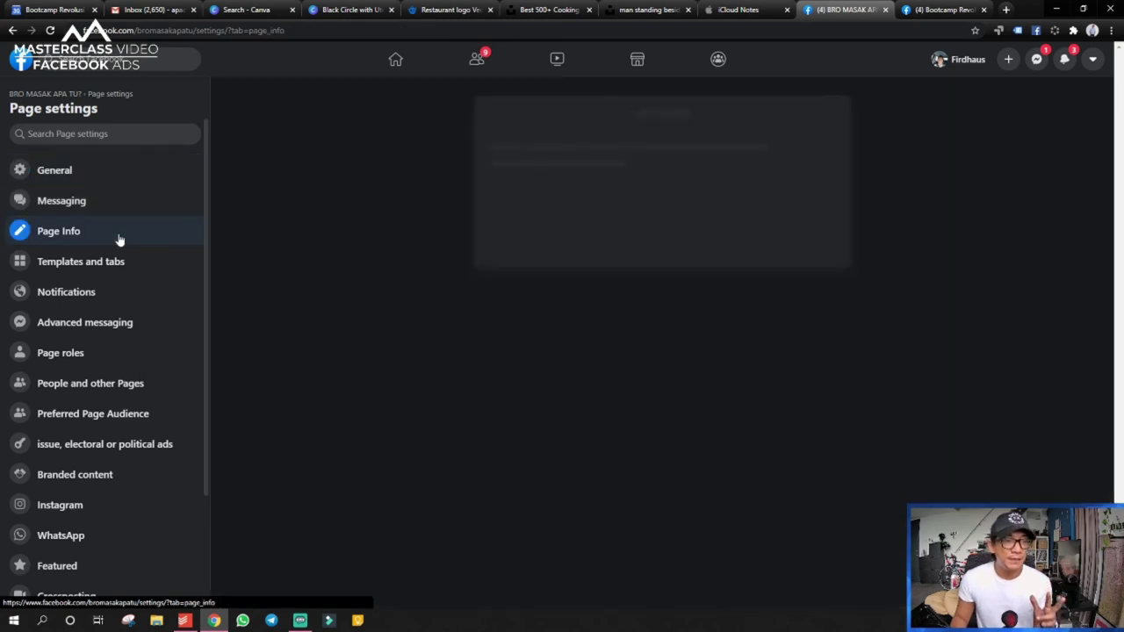
left_click(124, 271)
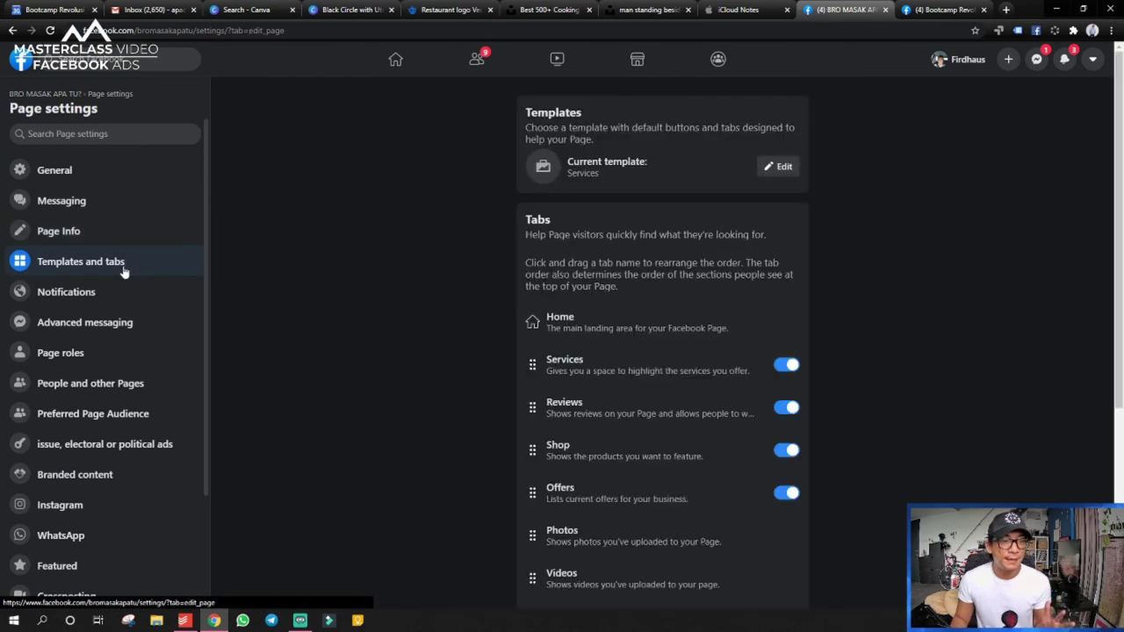
left_click(97, 354)
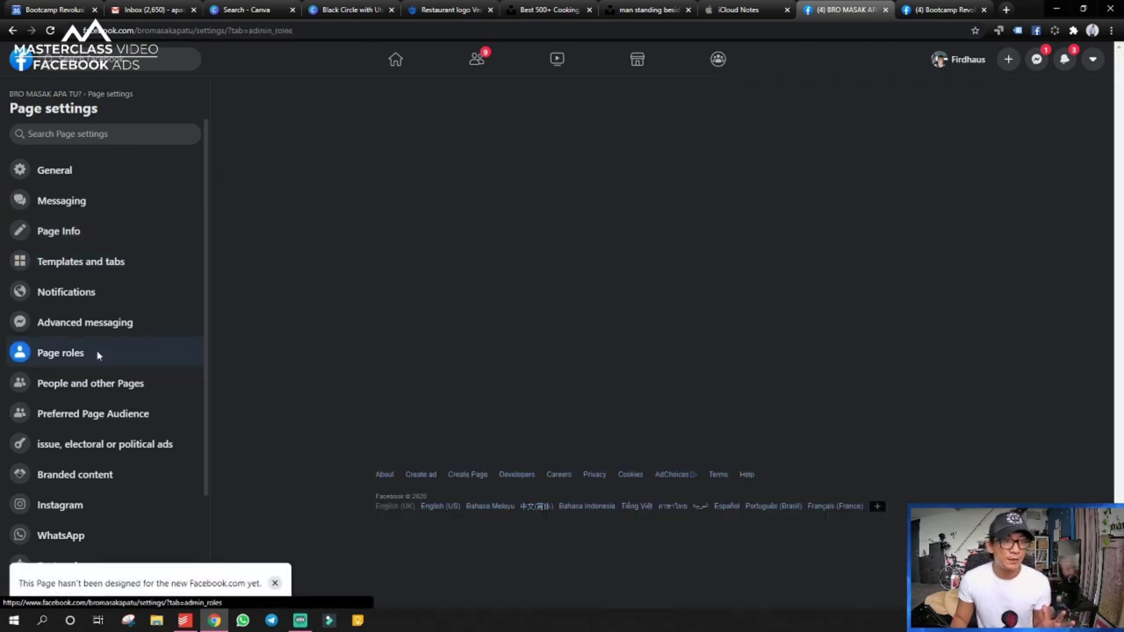
left_click(104, 233)
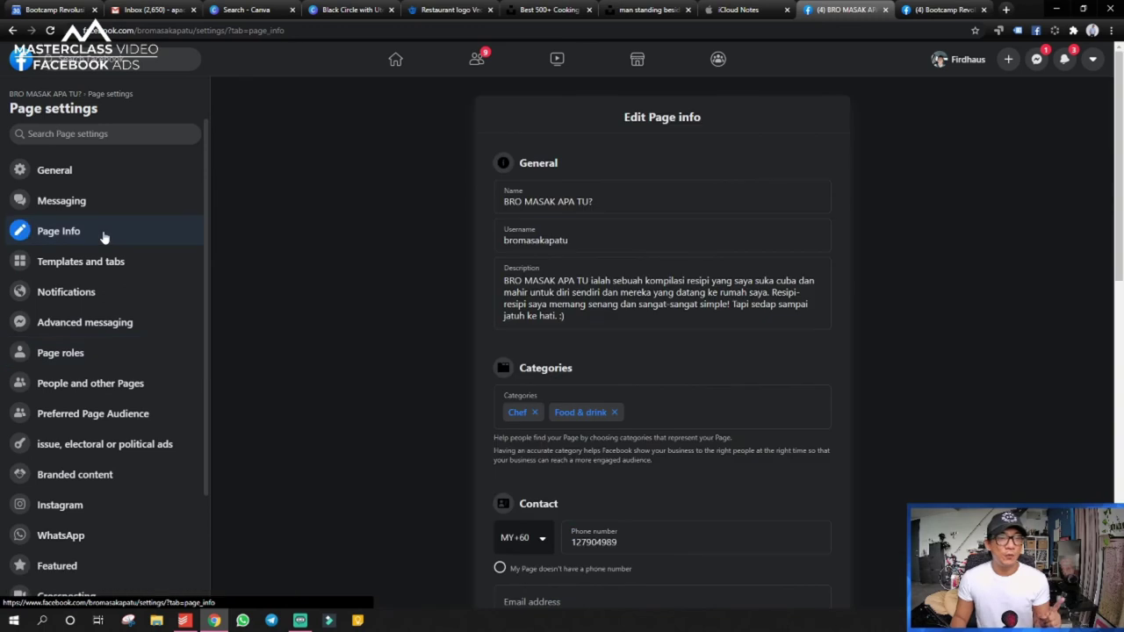
- Review the Page info name, description, Chef and Food & drink categories, contact, location and hours
scroll(536, 237, "down", 3)
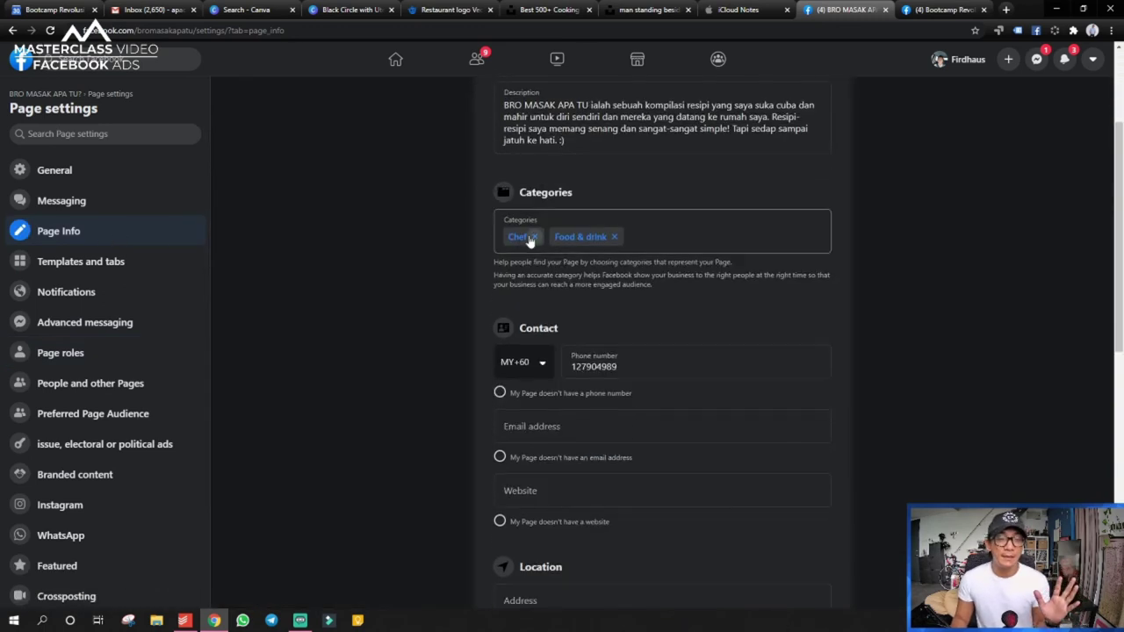
scroll(514, 263, "down", 1)
scroll(514, 263, "up", 4)
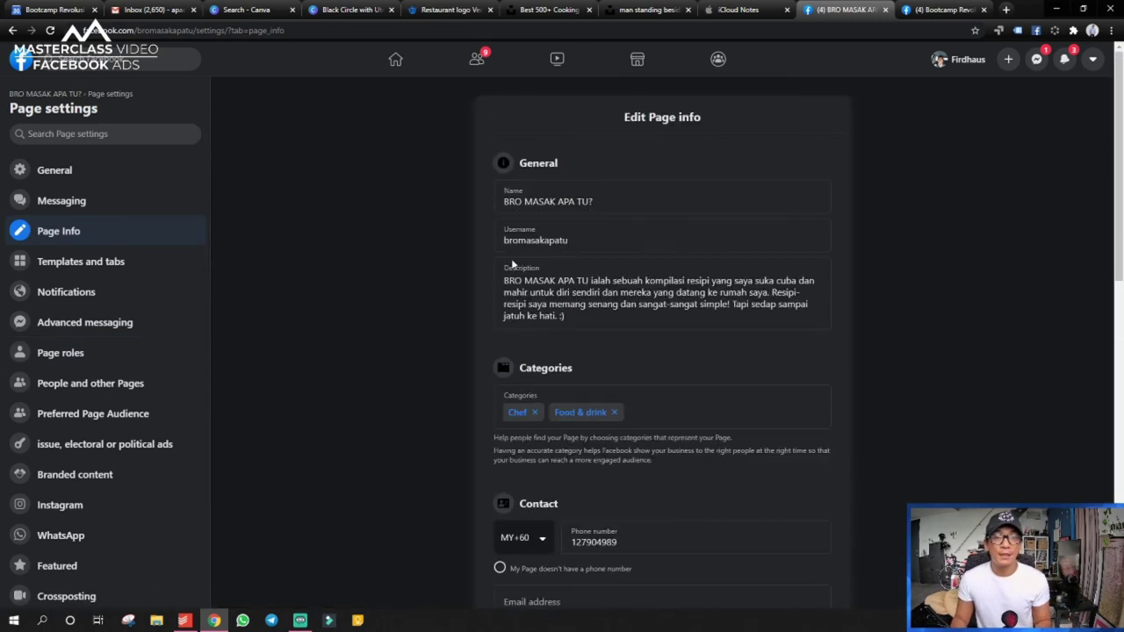
scroll(509, 258, "down", 1)
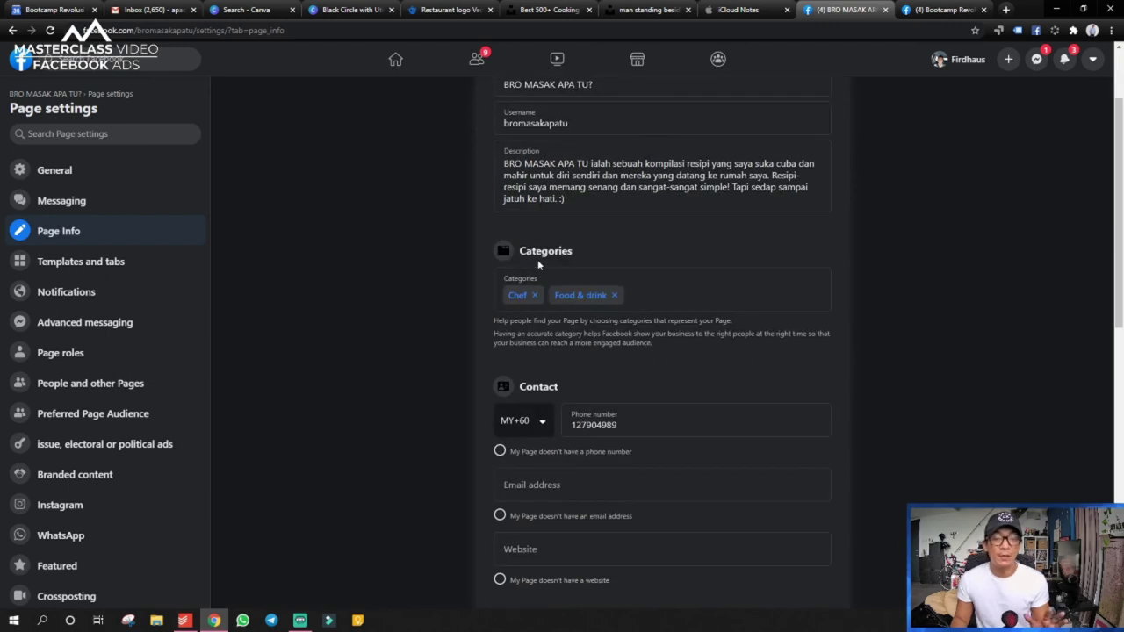
scroll(537, 259, "down", 1)
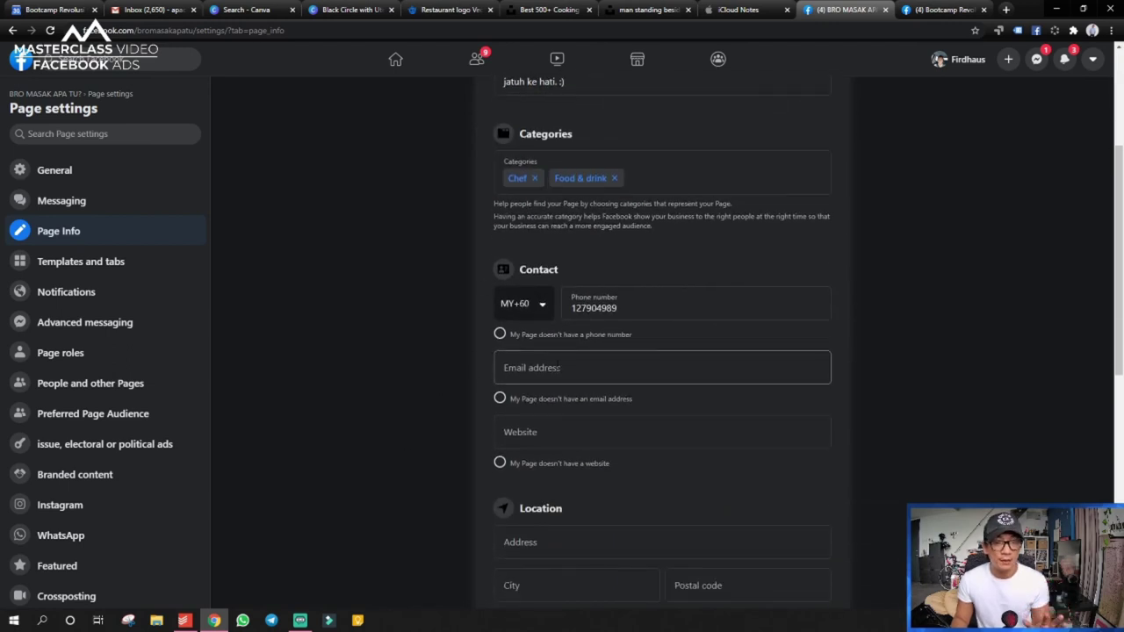
scroll(544, 369, "down", 1)
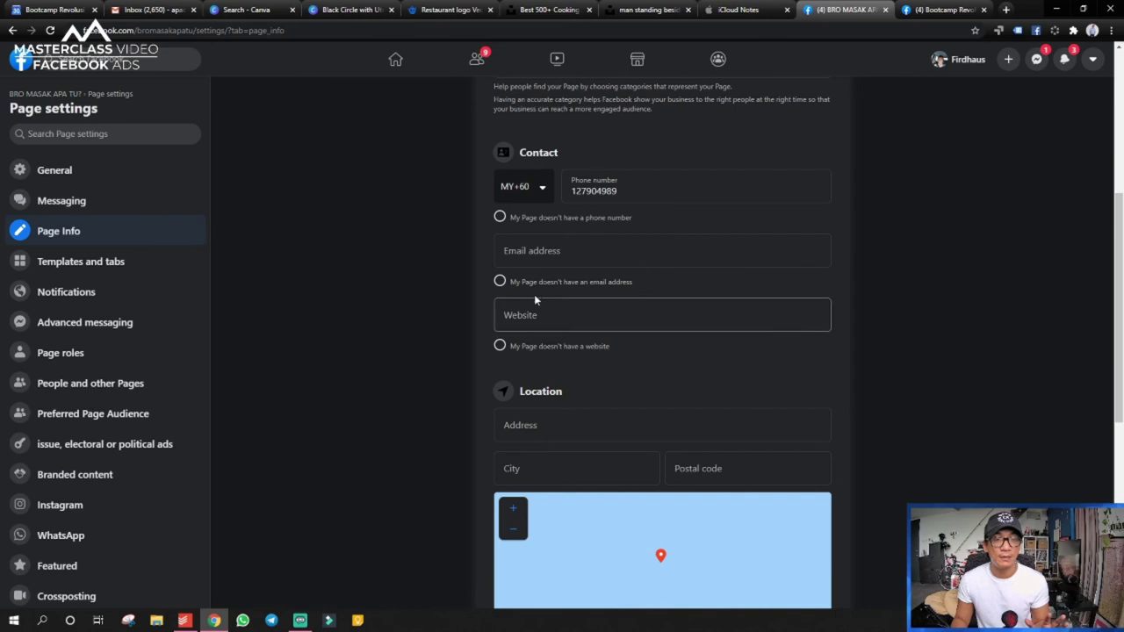
scroll(527, 339, "down", 1)
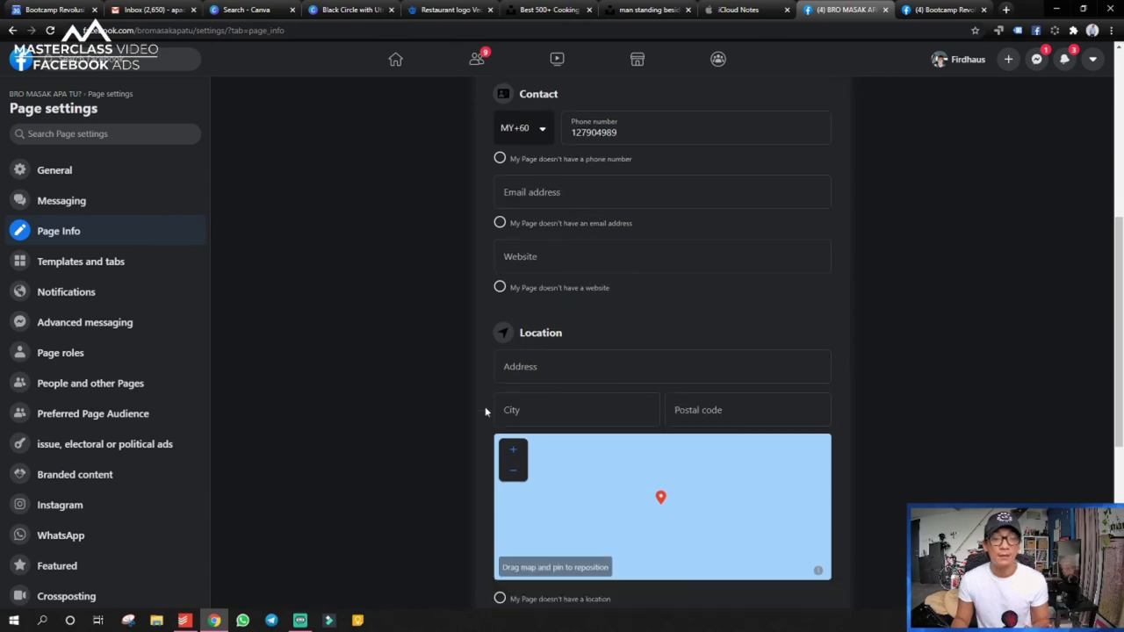
scroll(485, 412, "down", 1)
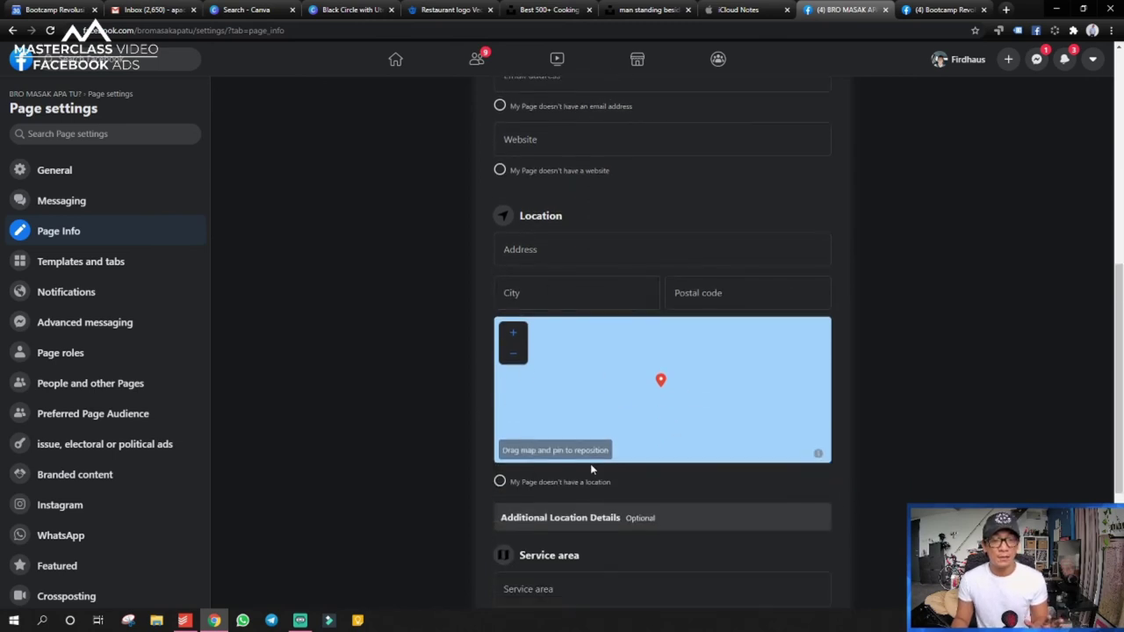
scroll(591, 464, "down", 2)
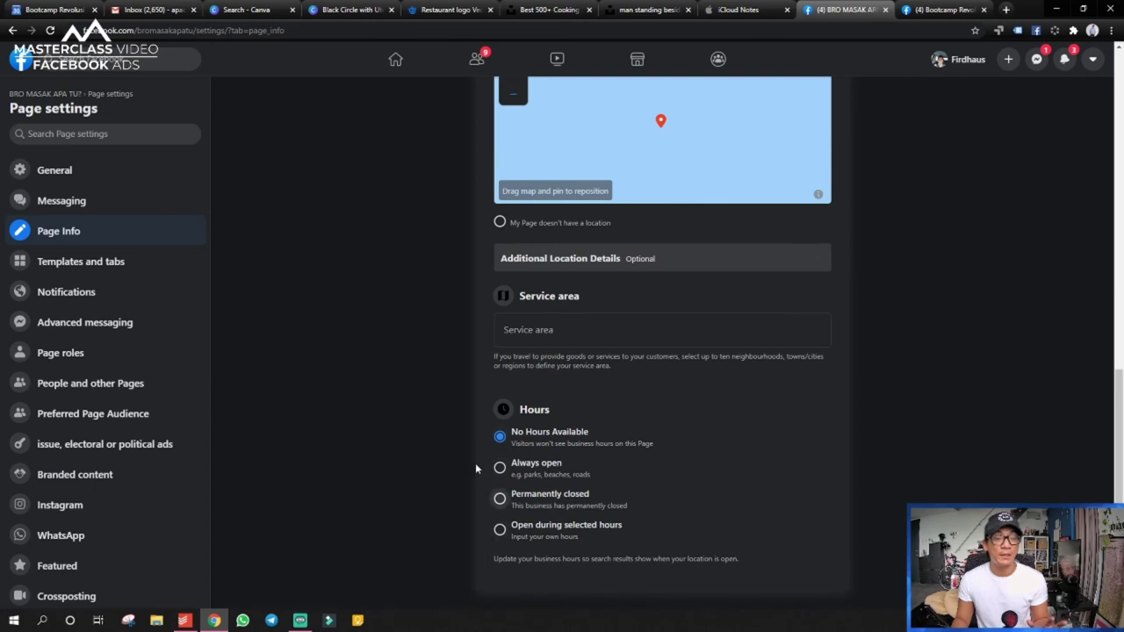
left_click(104, 263)
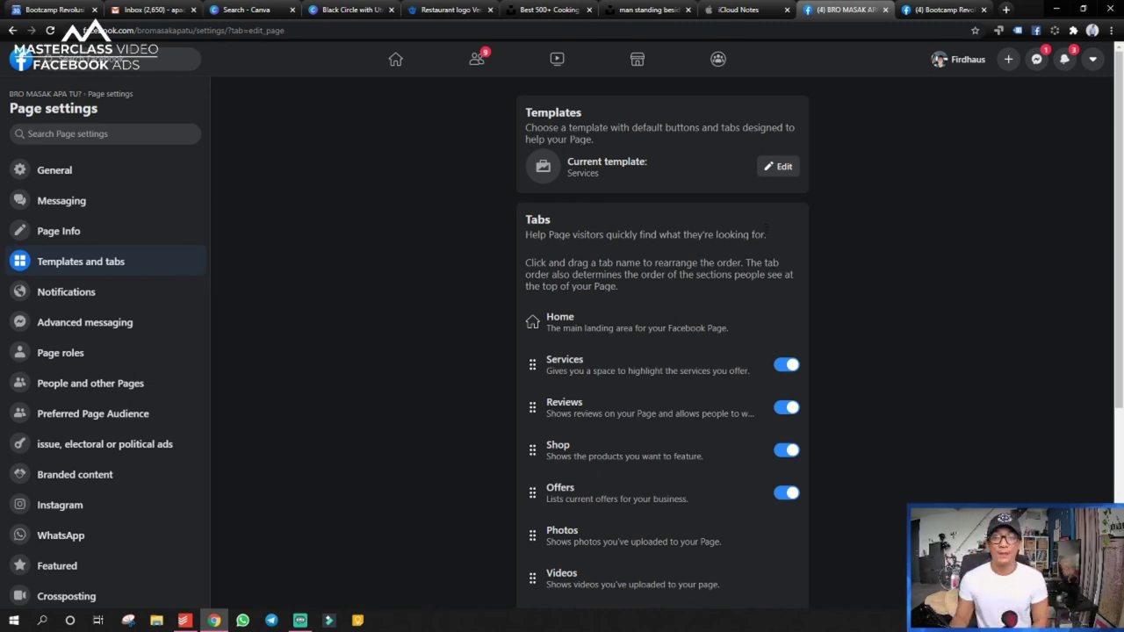
- Open the Templates list and preview the Shopping template's buttons and tabs
left_click(783, 167)
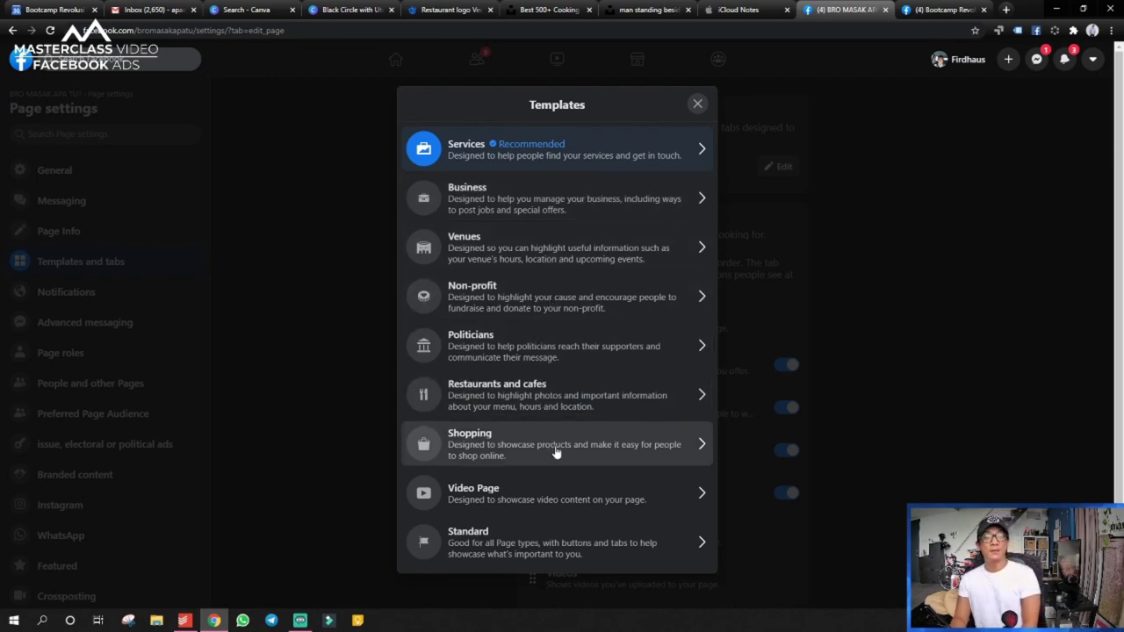
scroll(556, 495, "down", 1)
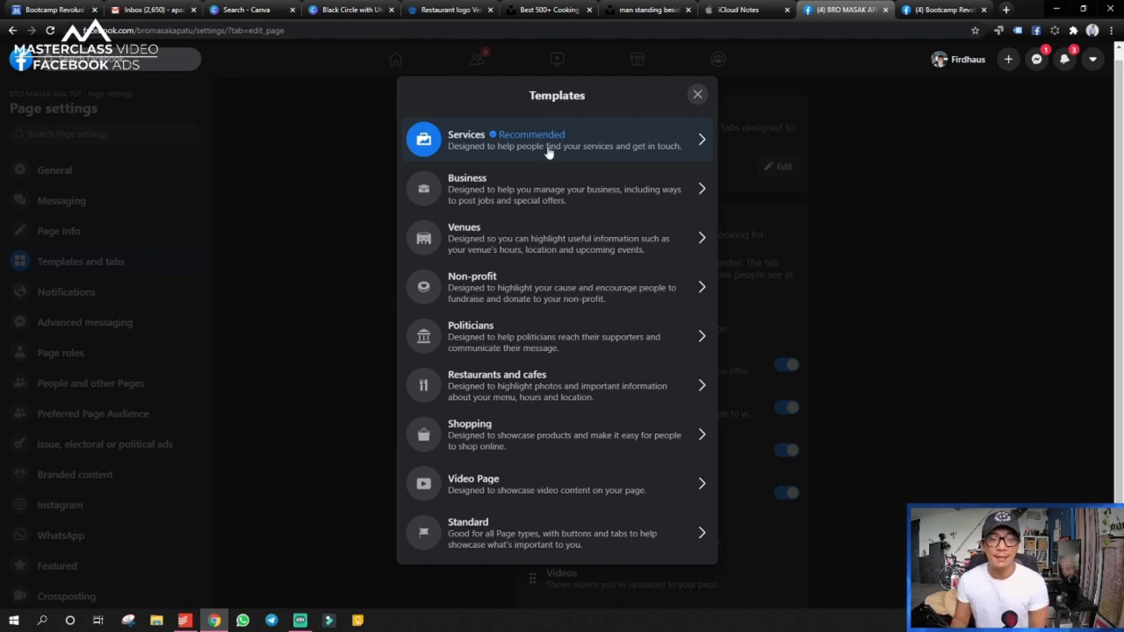
left_click(541, 437)
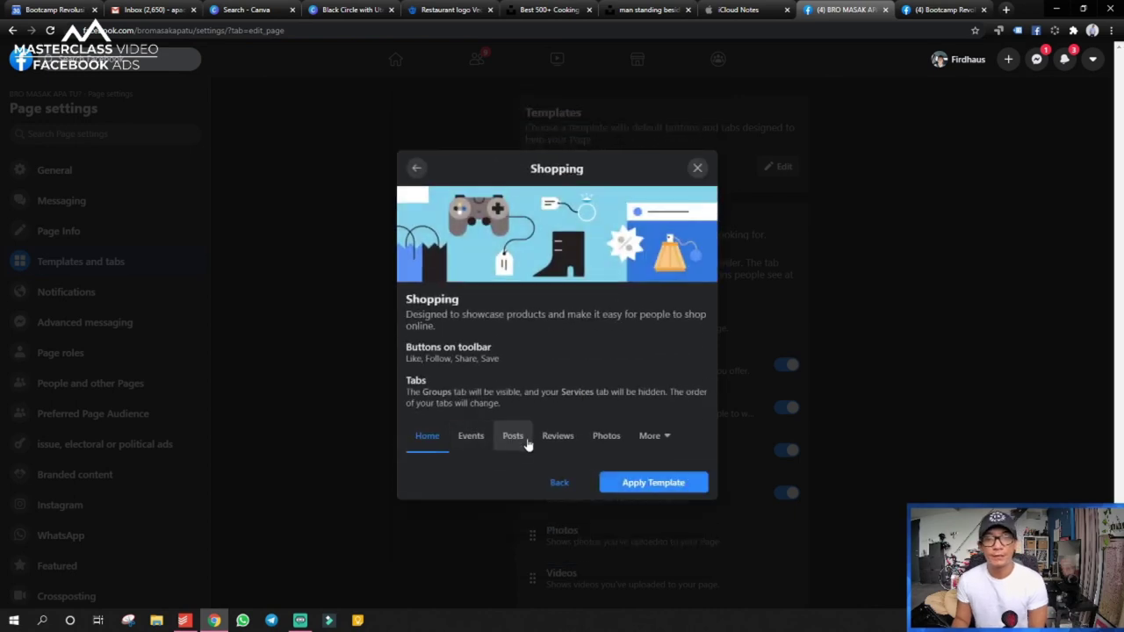
- Inspect all tabs of the Shopping and Services templates, returning to the template list
left_click(667, 438)
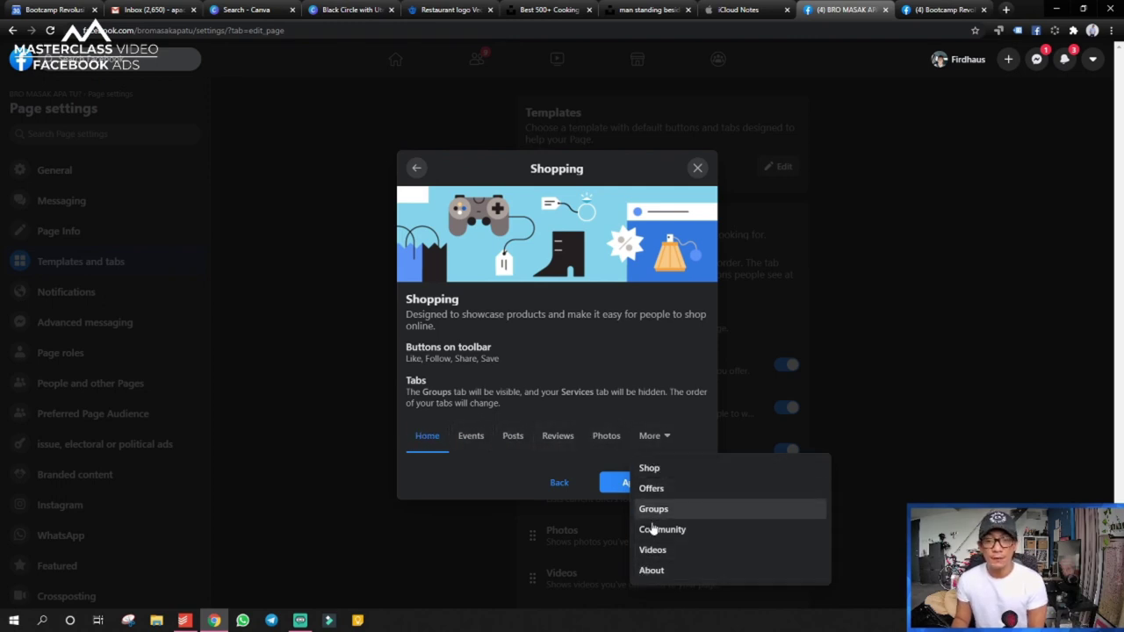
left_click(559, 482)
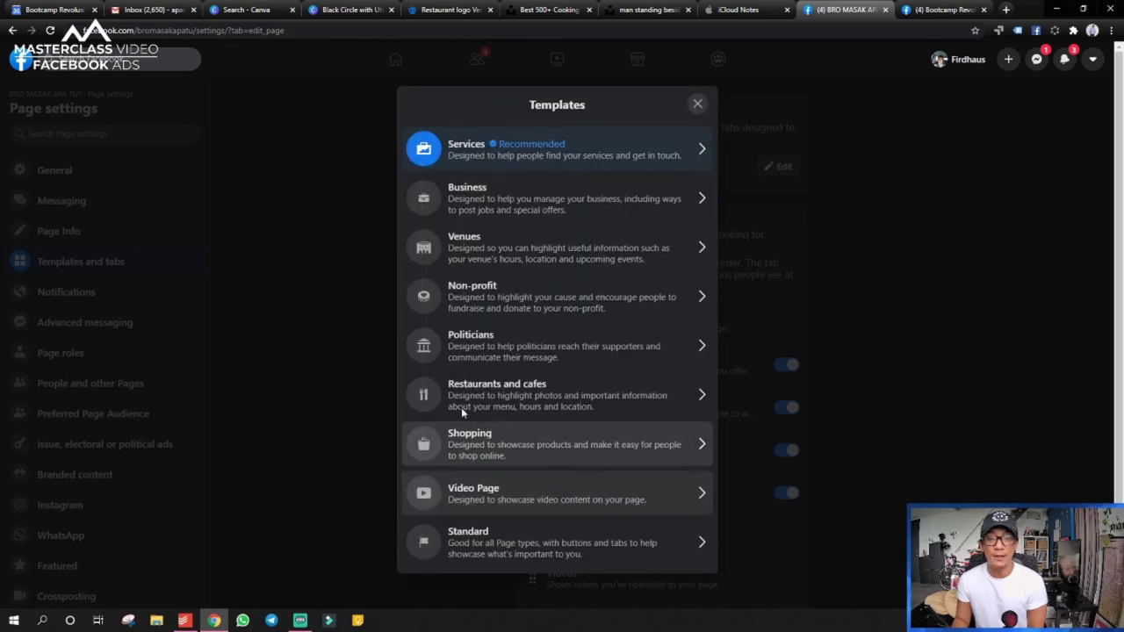
left_click(612, 156)
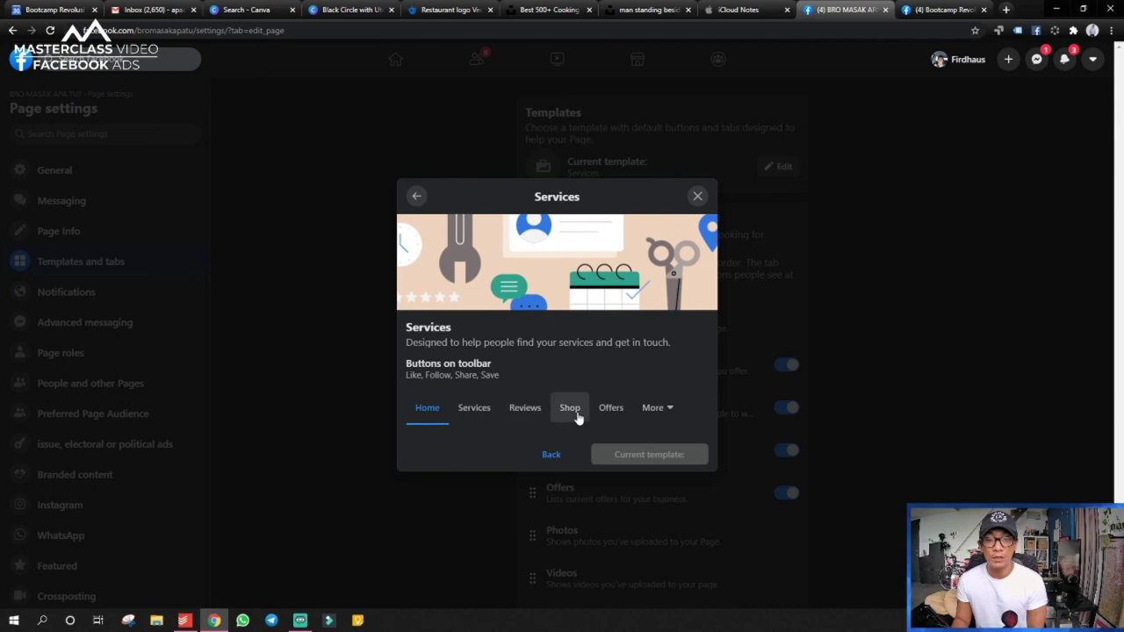
left_click(672, 413)
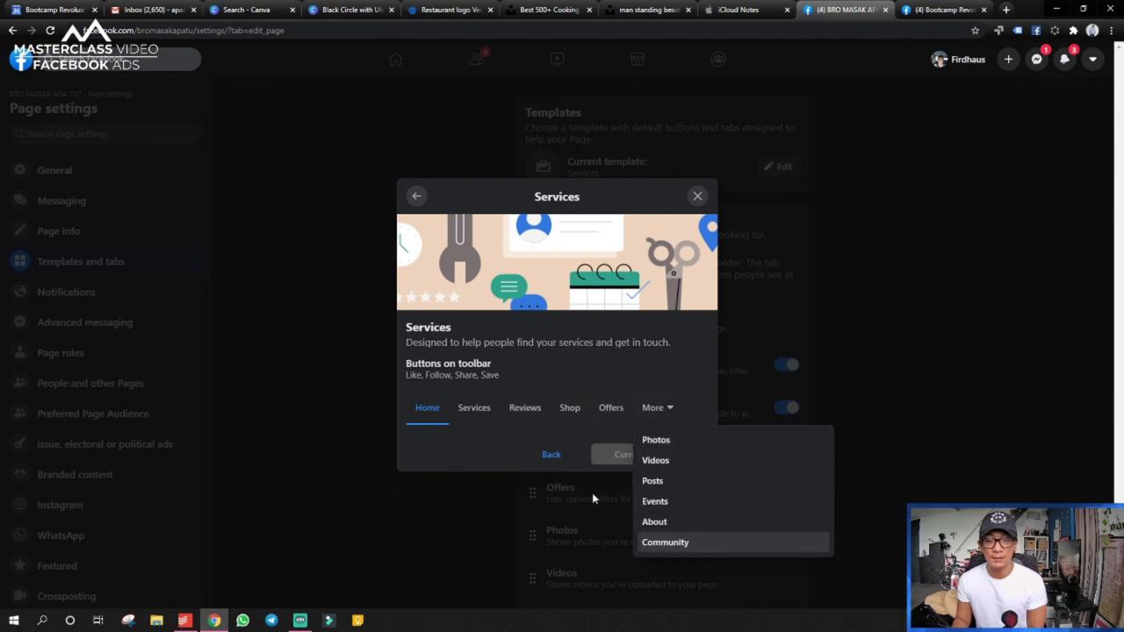
left_click(553, 454)
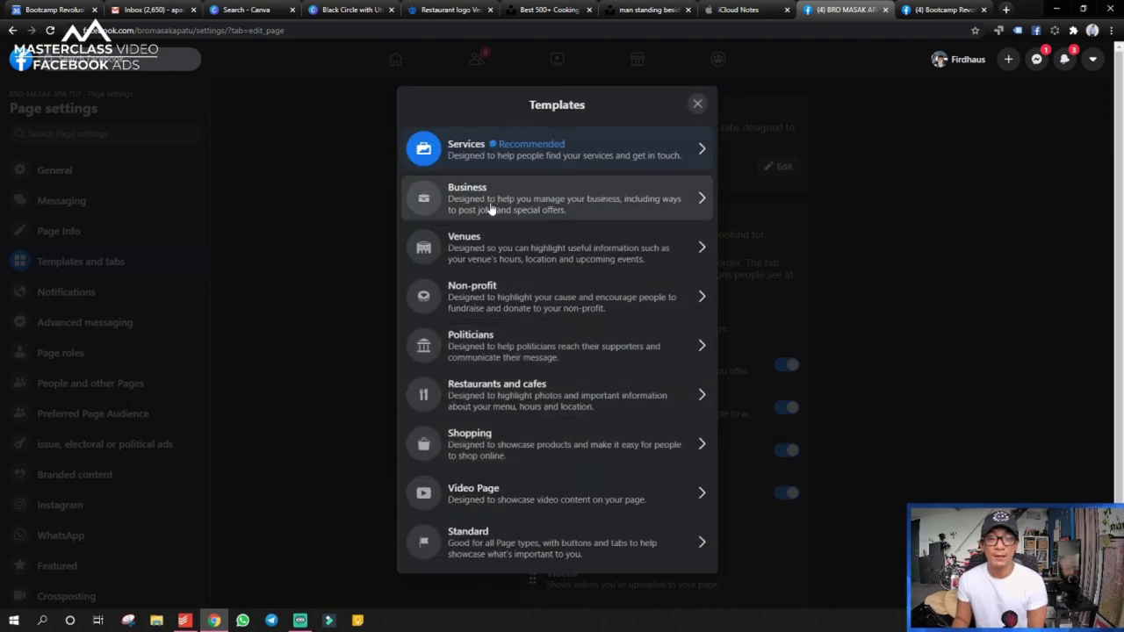
- Preview Venues and Services again, then close the Templates dialog keeping the Services template
left_click(495, 254)
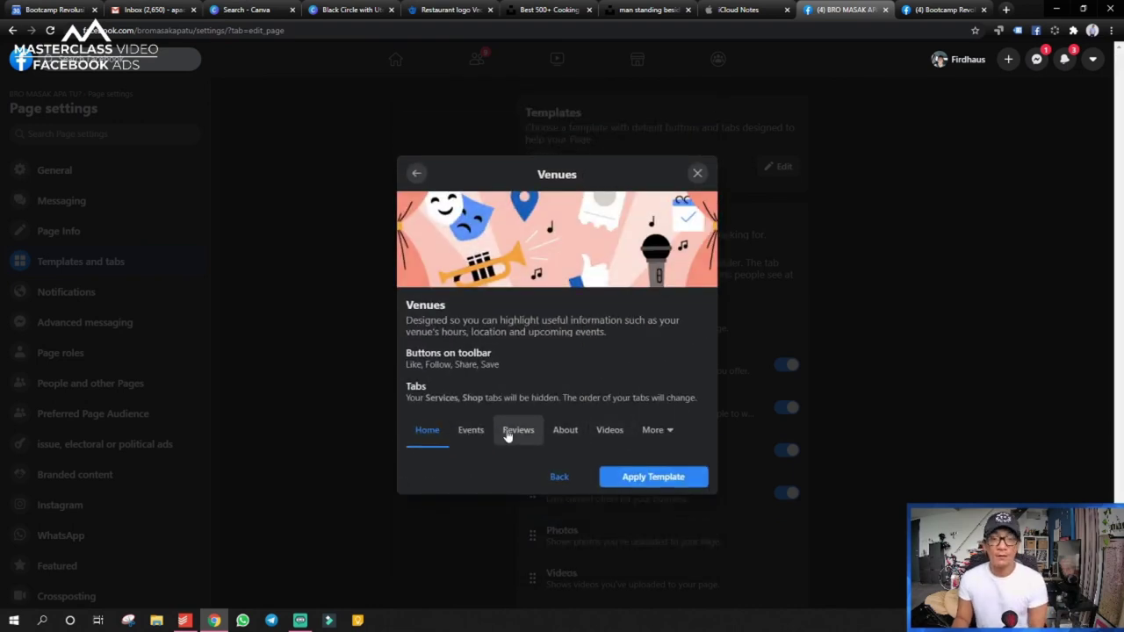
left_click(659, 430)
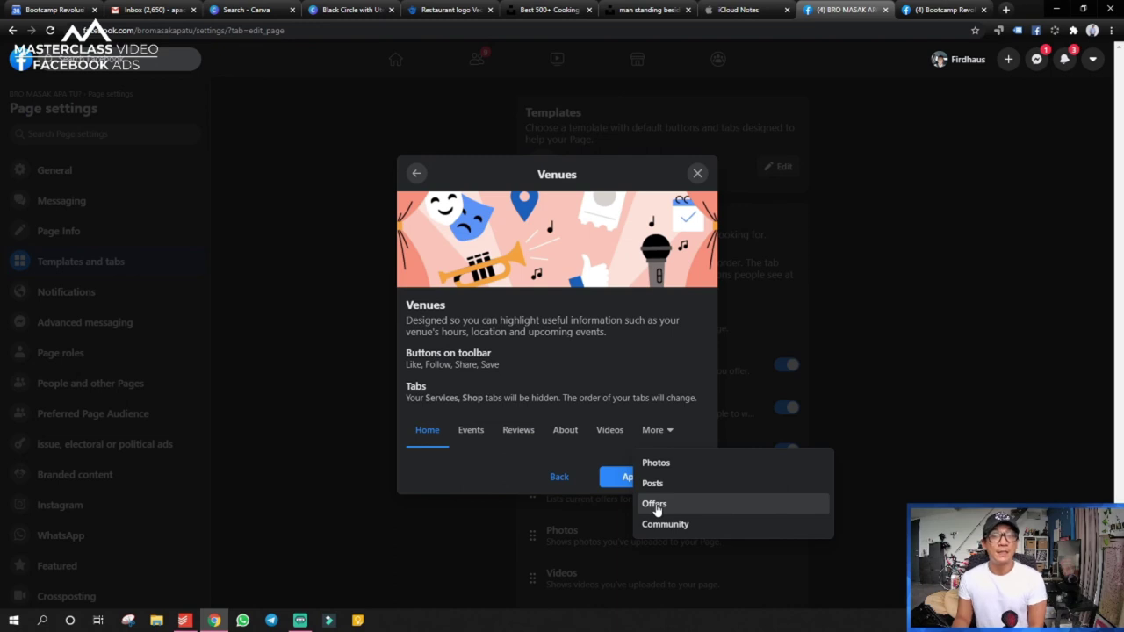
left_click(557, 484)
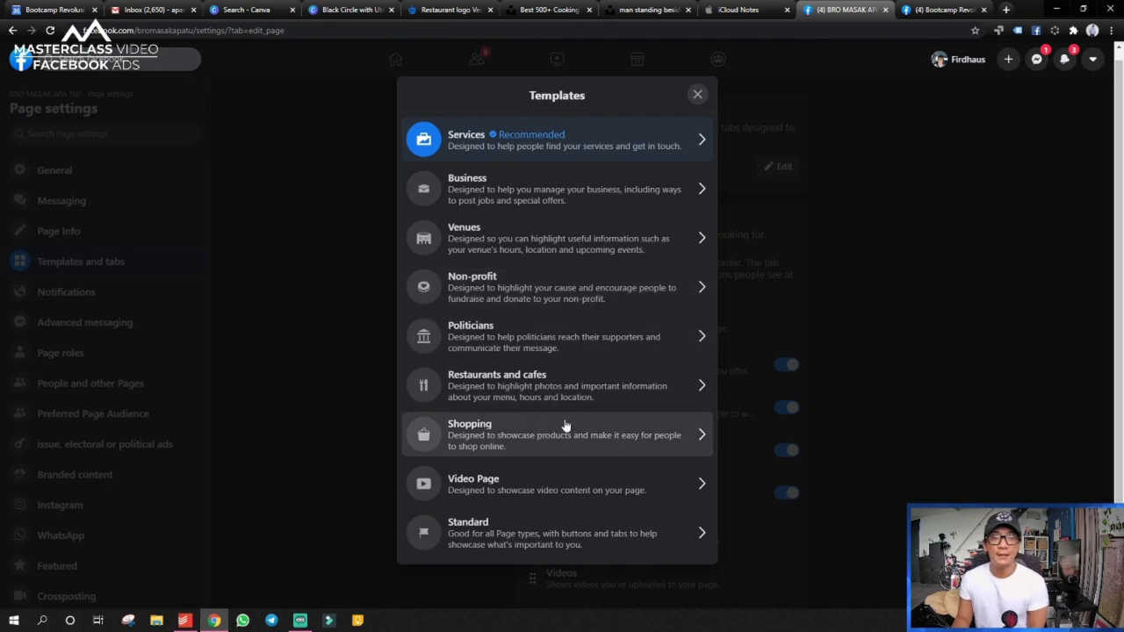
left_click(527, 152)
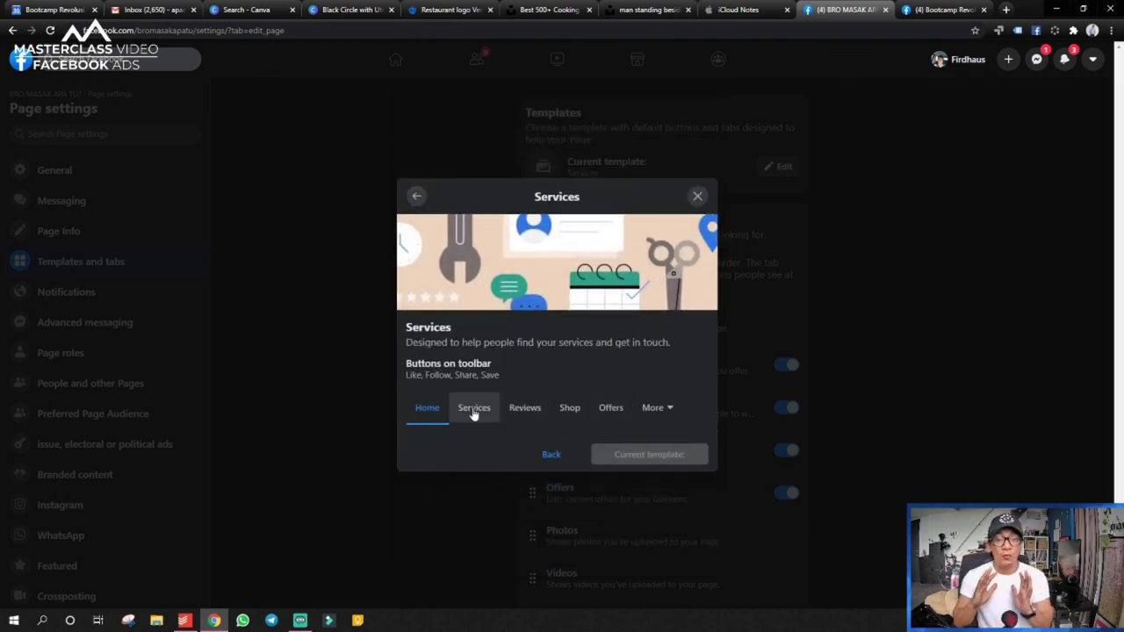
left_click(551, 456)
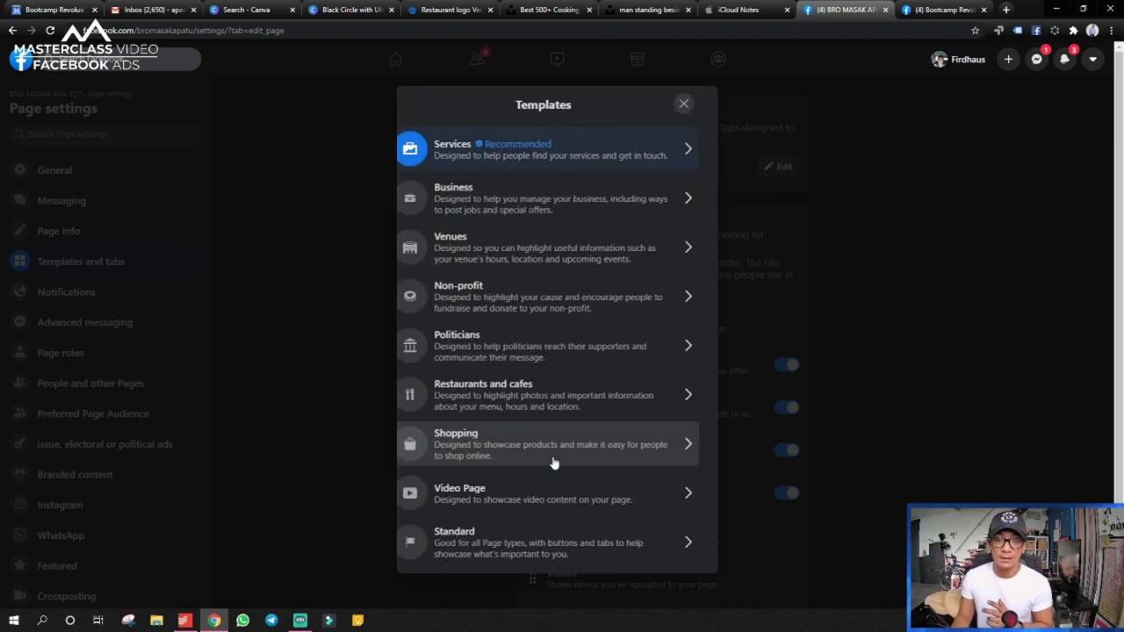
left_click(697, 103)
scroll(740, 278, "down", 2)
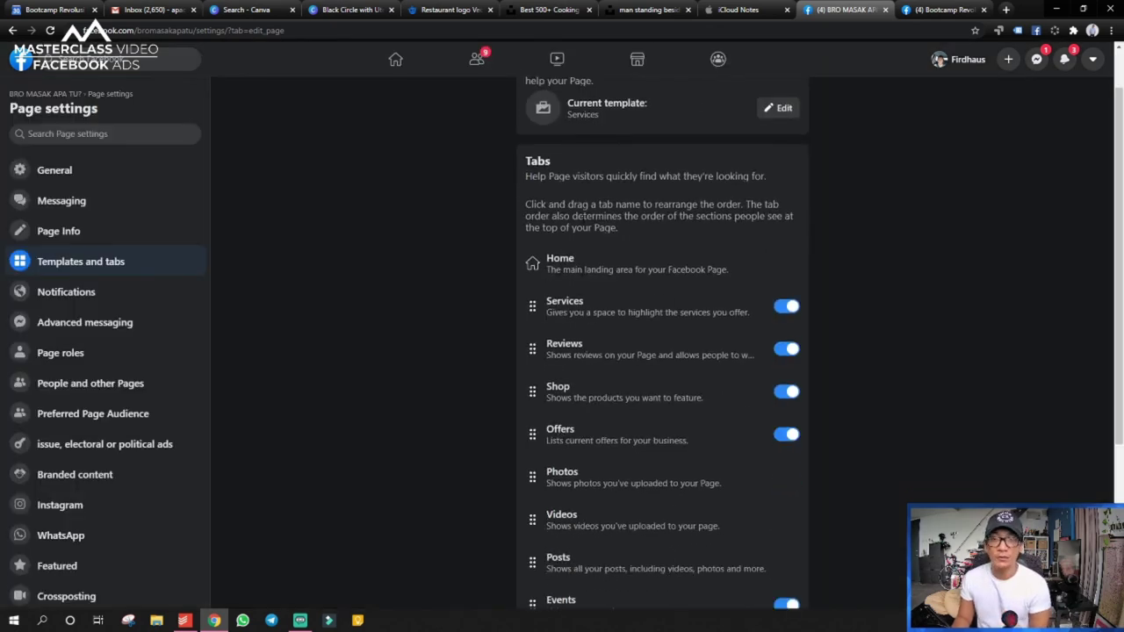
scroll(662, 342, "down", 1)
left_click(910, 14)
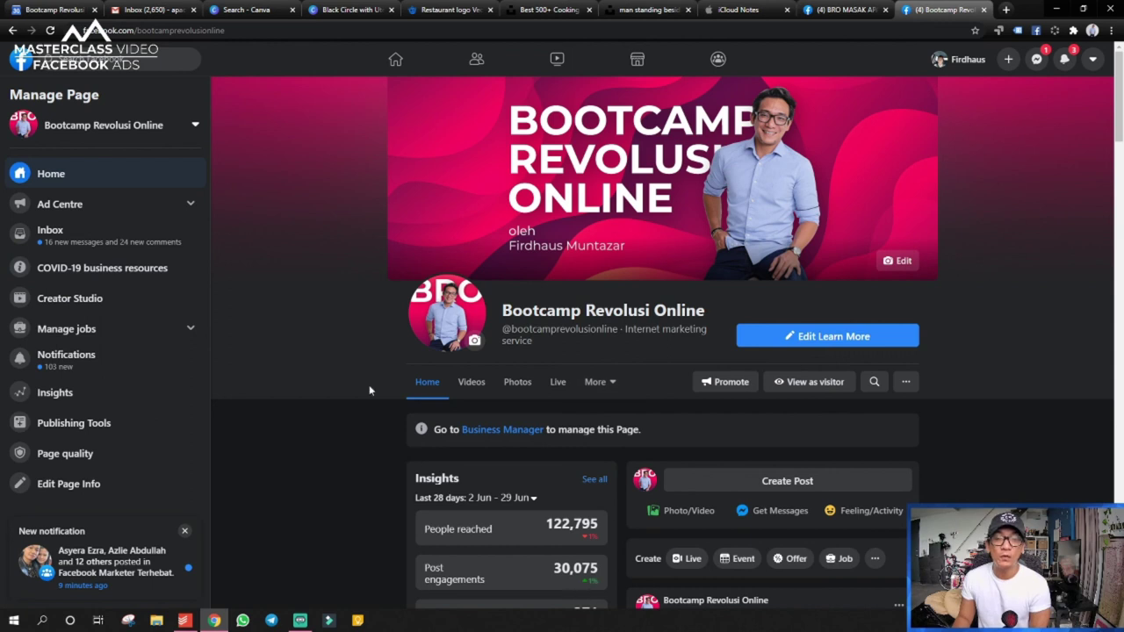
left_click(802, 383)
scroll(439, 351, "up", 1)
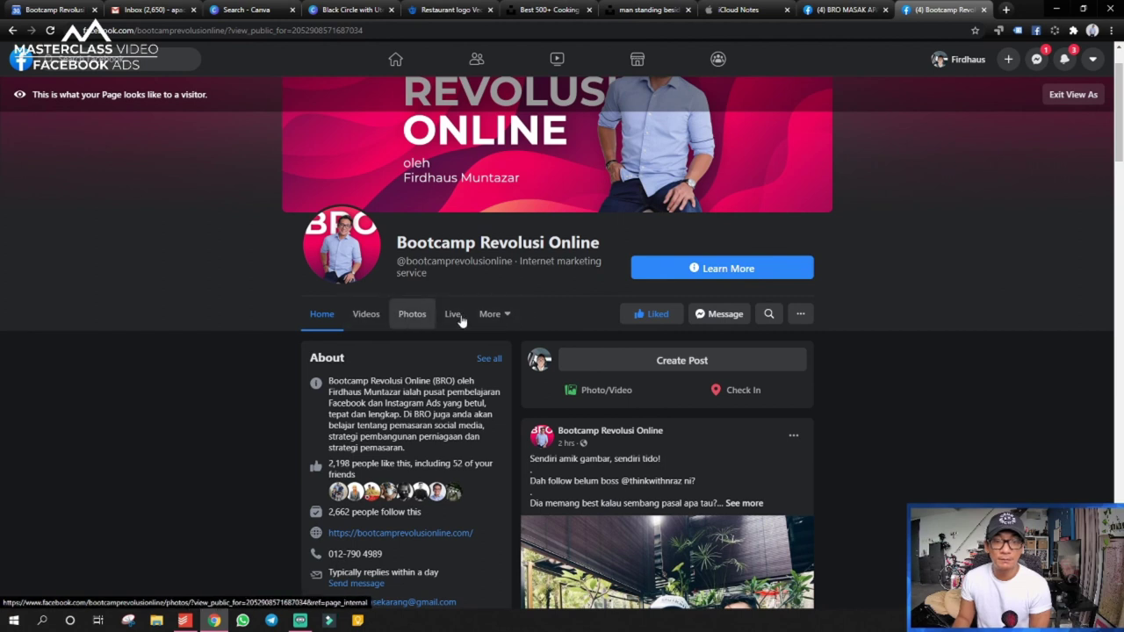
left_click(497, 316)
key("ctrl+shift+Tab")
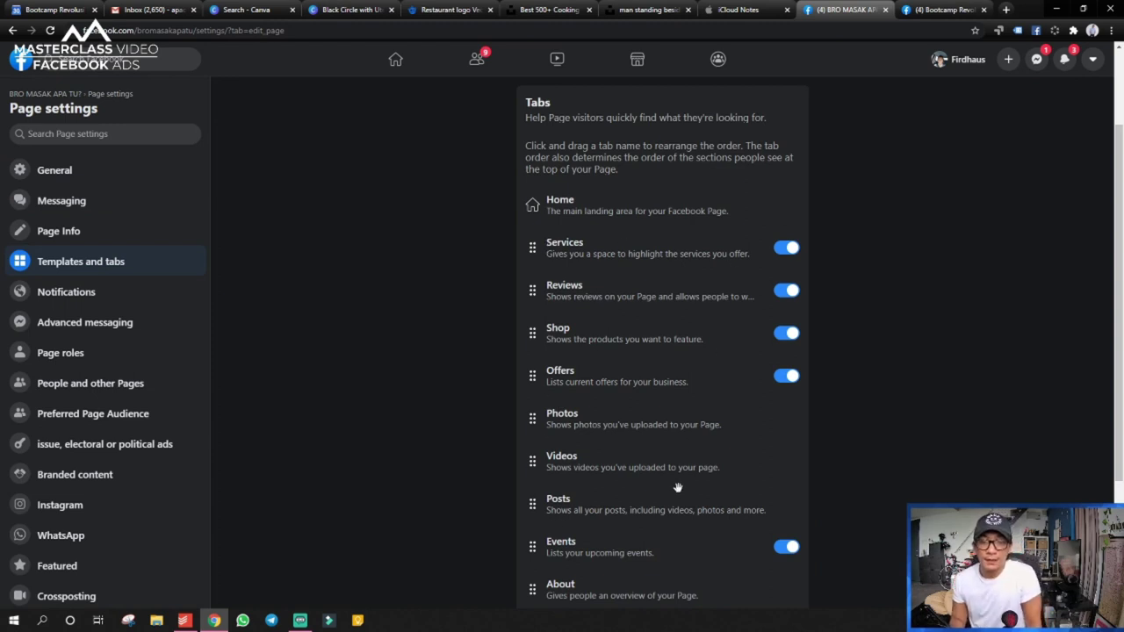
- Turn the Events tab off, turn Live and Groups on, and move them higher
scroll(678, 487, "down", 2)
scroll(680, 477, "down", 1)
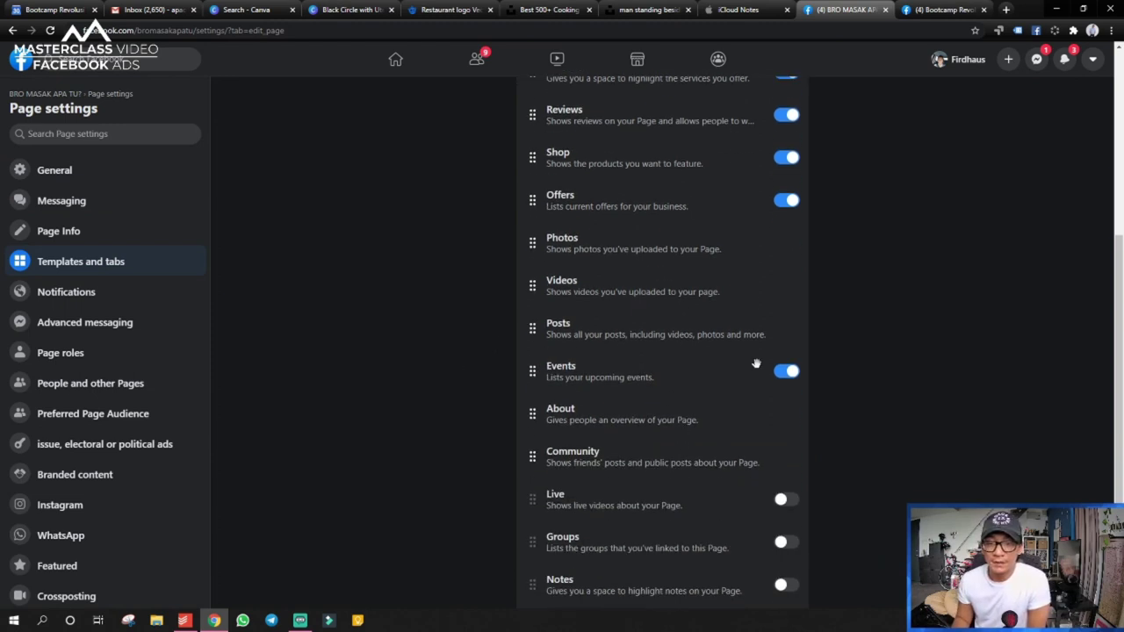
left_click(786, 371)
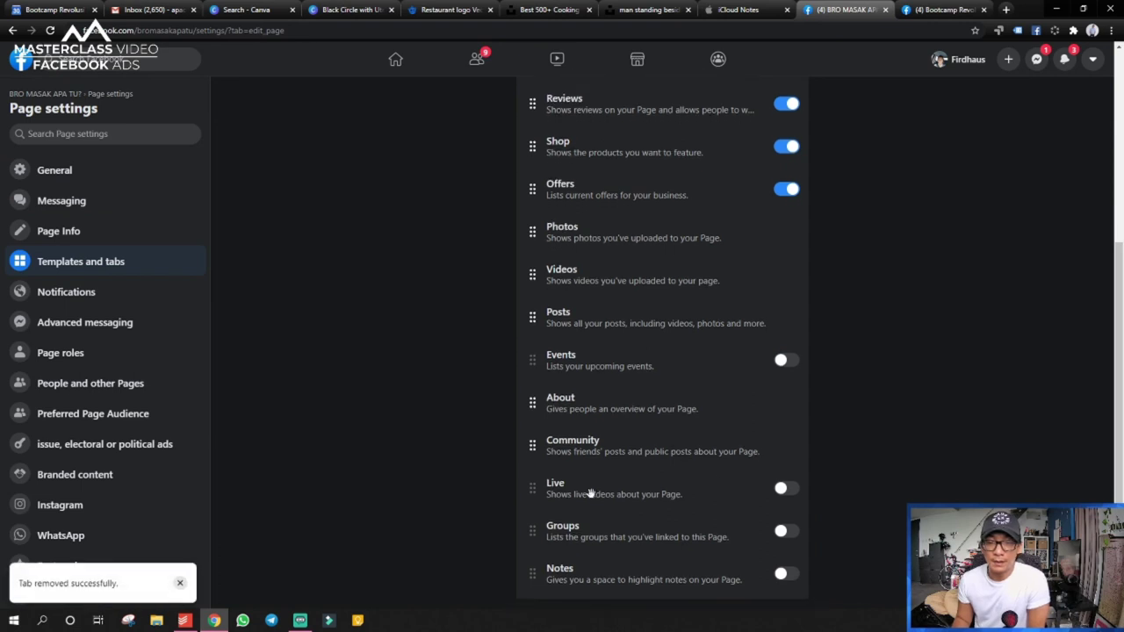
left_click(785, 490)
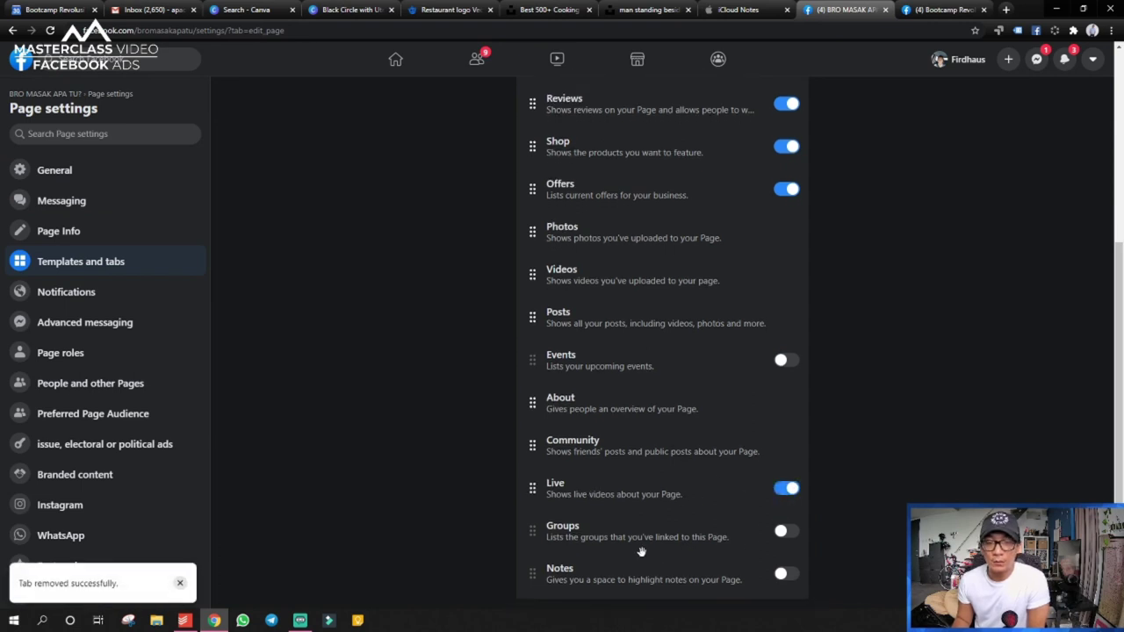
left_click(782, 533)
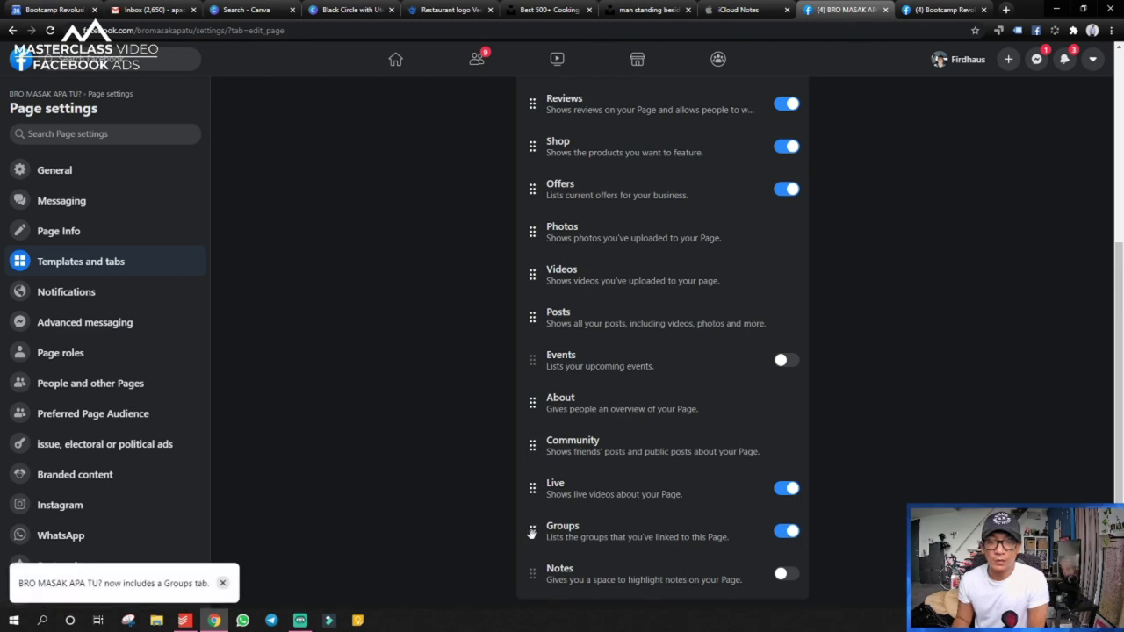
left_click_drag(531, 490, 542, 231)
left_click_drag(531, 532, 522, 268)
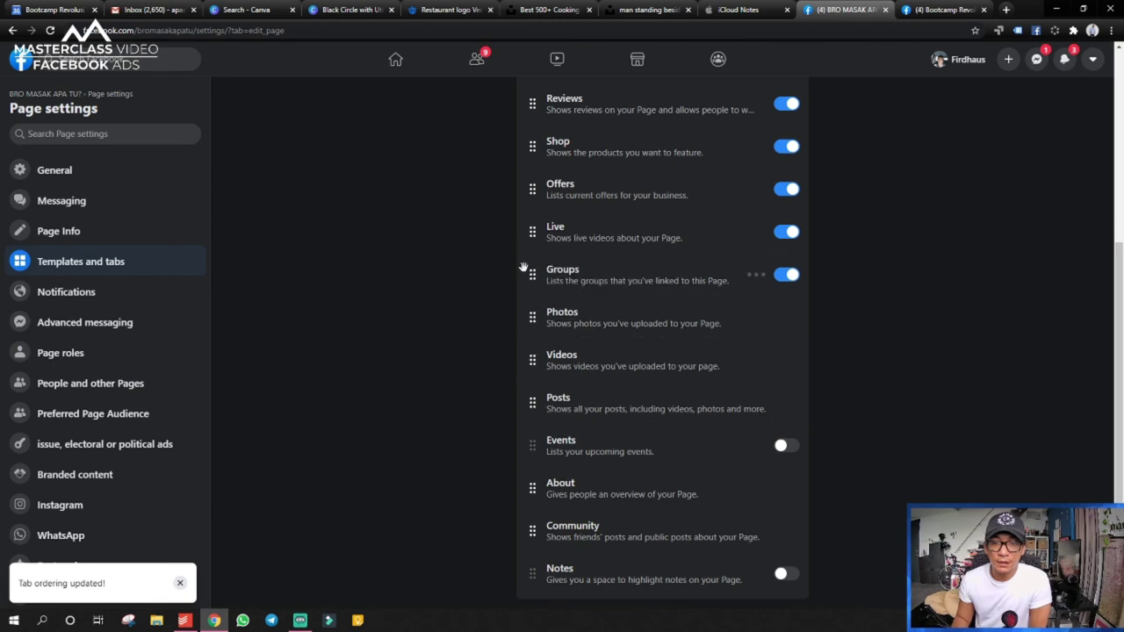
- Turn off Services, Reviews, Shop and Offers; order Photos, Videos, Live, Groups under Home
scroll(527, 264, "up", 3)
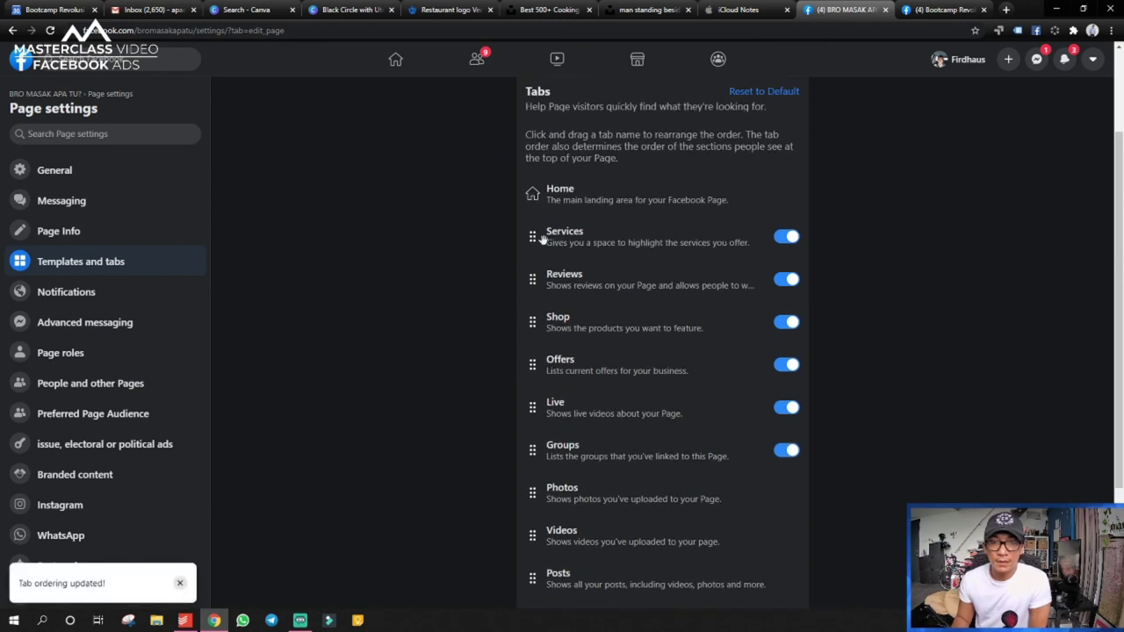
left_click(787, 238)
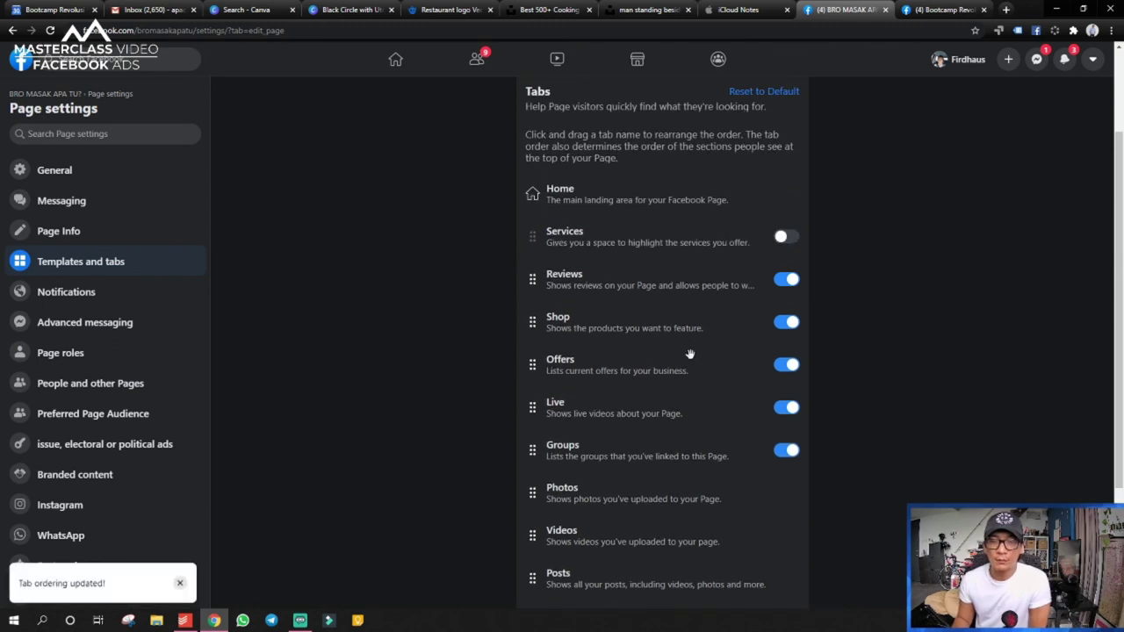
left_click(786, 281)
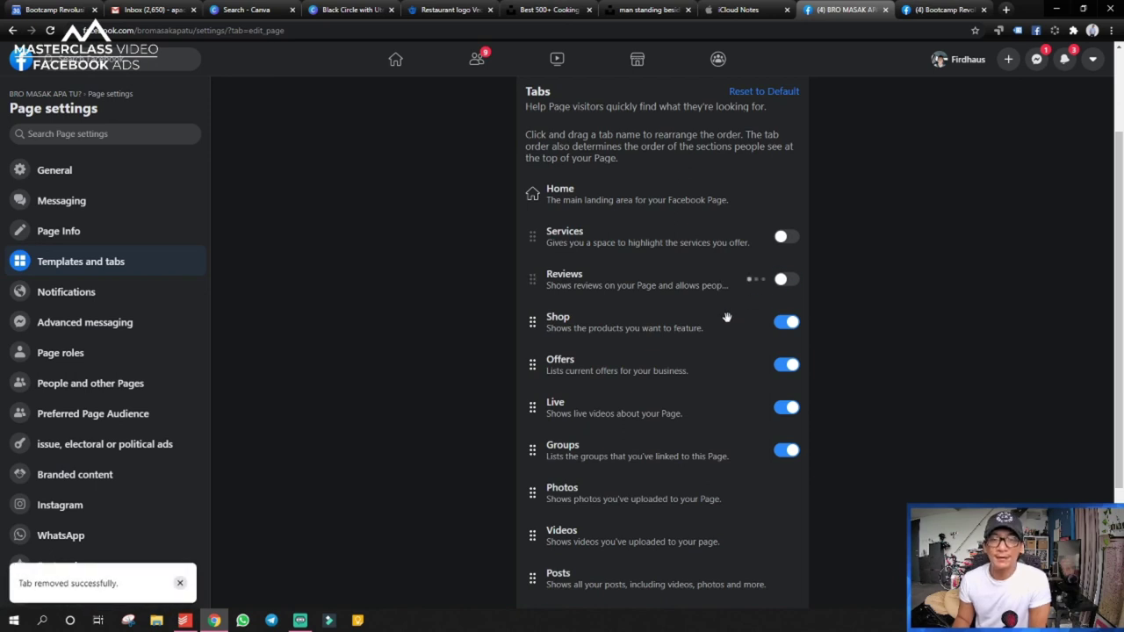
left_click(790, 323)
left_click(787, 366)
left_click_drag(533, 408, 533, 233)
left_click_drag(532, 448, 524, 273)
left_click_drag(539, 513, 533, 232)
left_click_drag(533, 536, 533, 279)
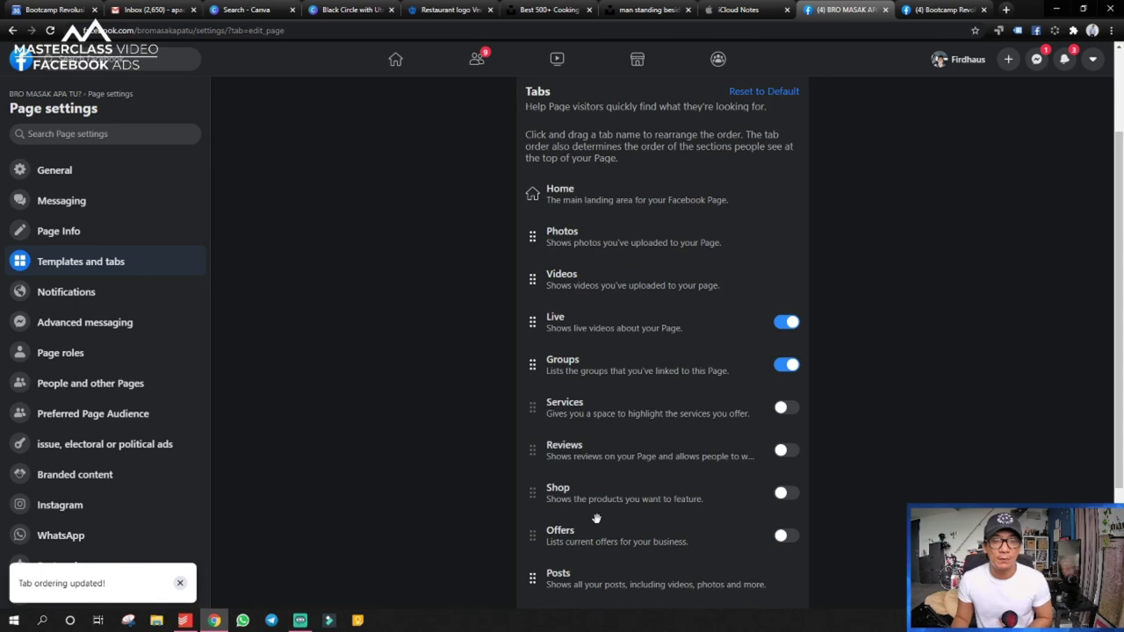
- Re-enable Shop and Services, place Shop after Services, and move About below Shop
scroll(636, 470, "down", 2)
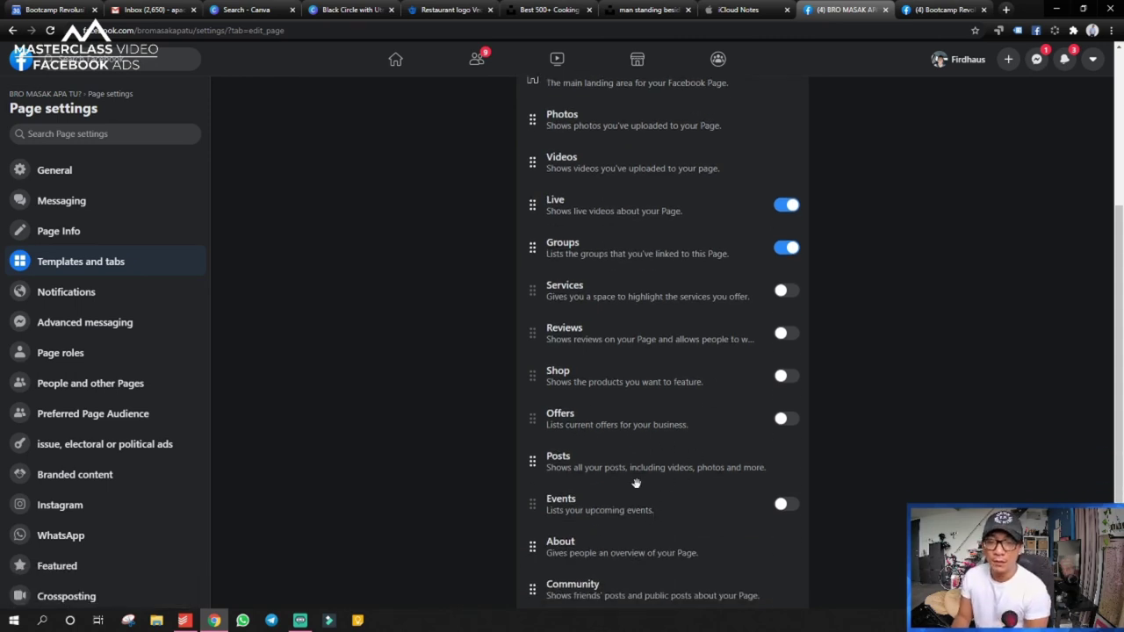
left_click(785, 377)
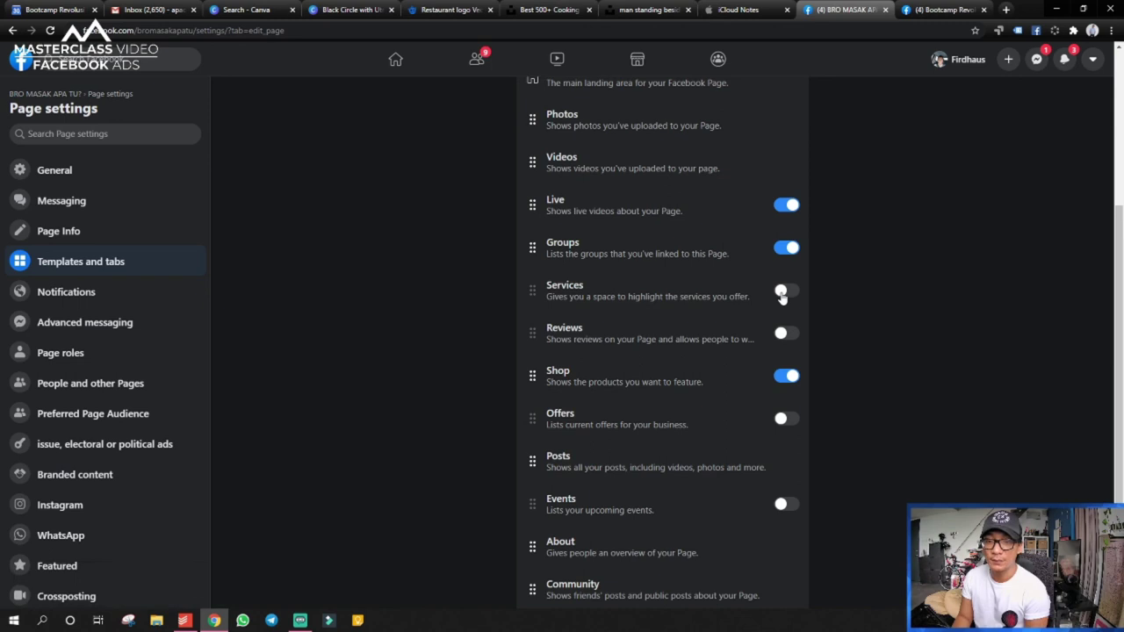
left_click(782, 295)
left_click_drag(534, 376, 532, 334)
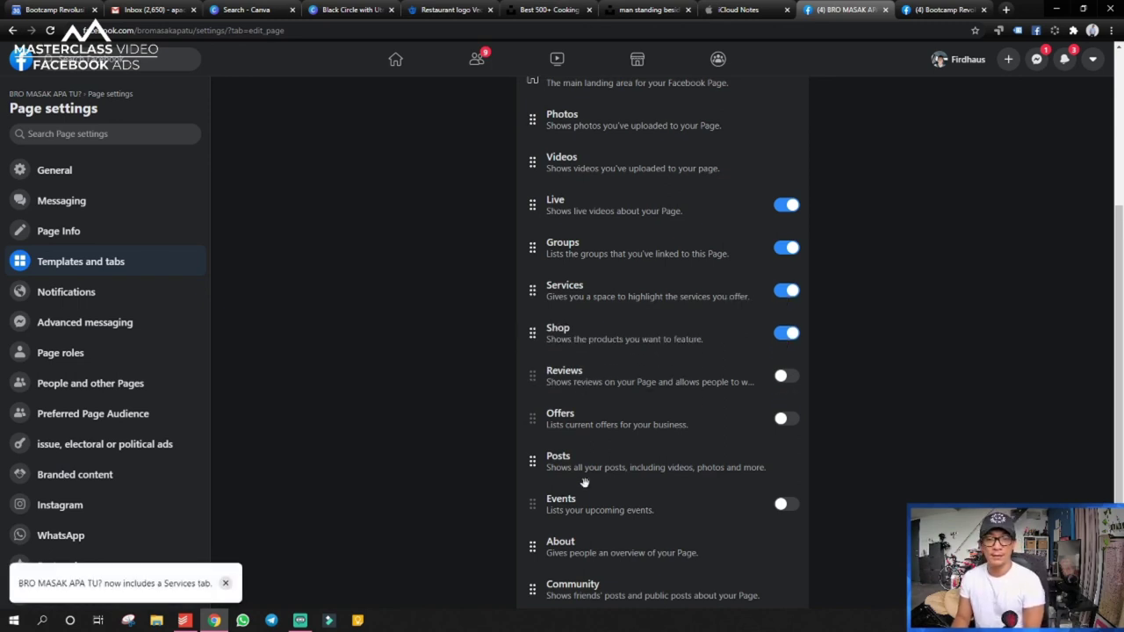
left_click_drag(531, 546, 537, 377)
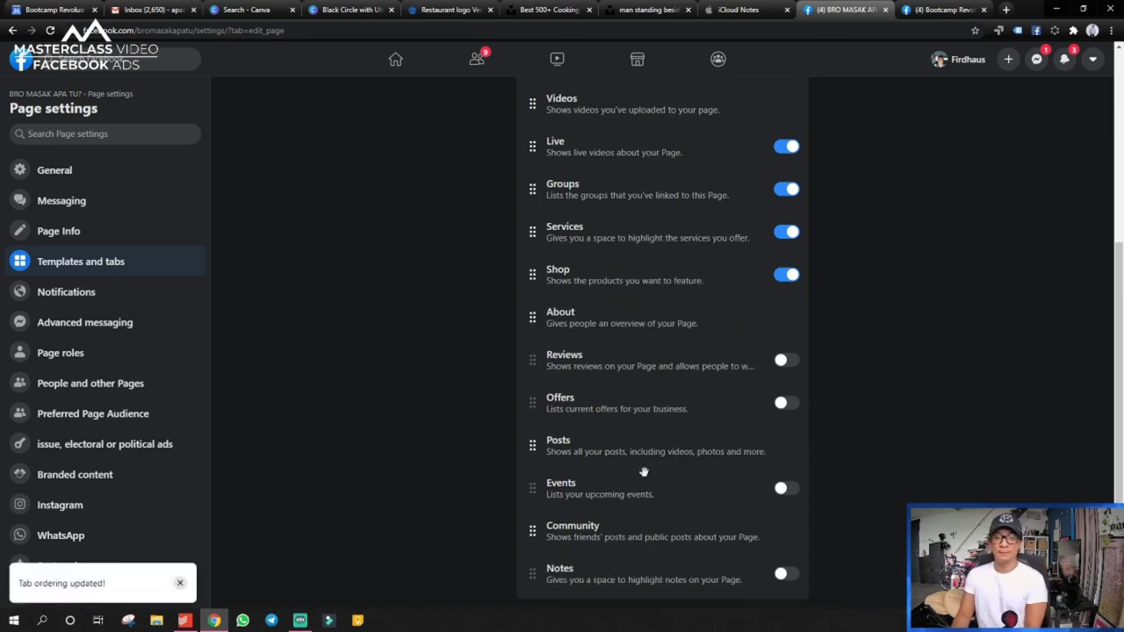
scroll(644, 472, "up", 3)
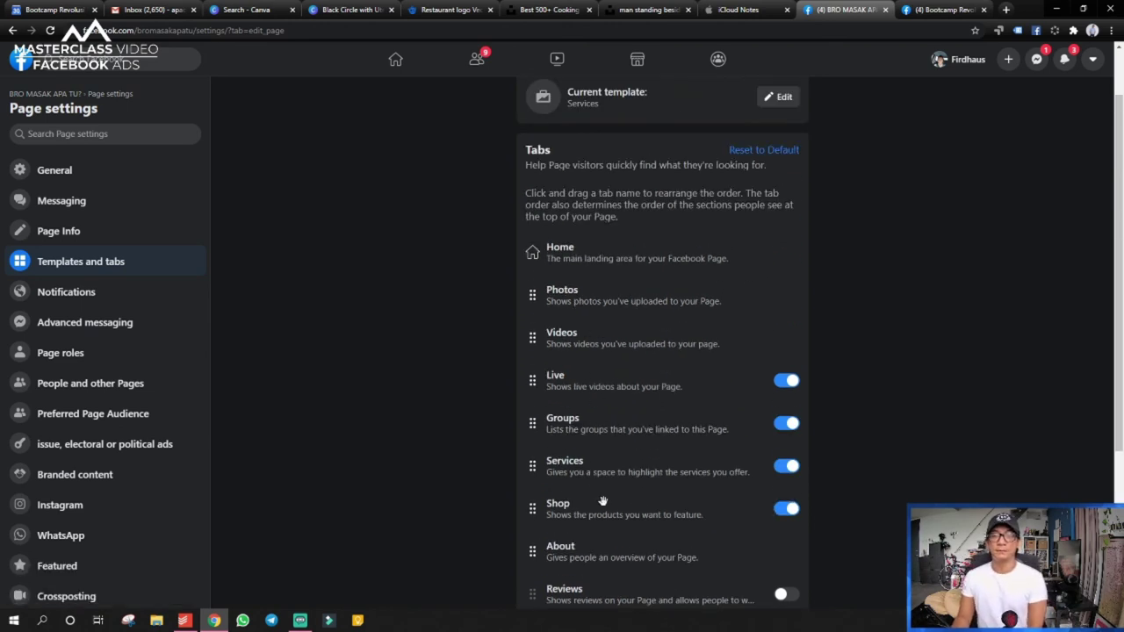
scroll(848, 290, "down", 2)
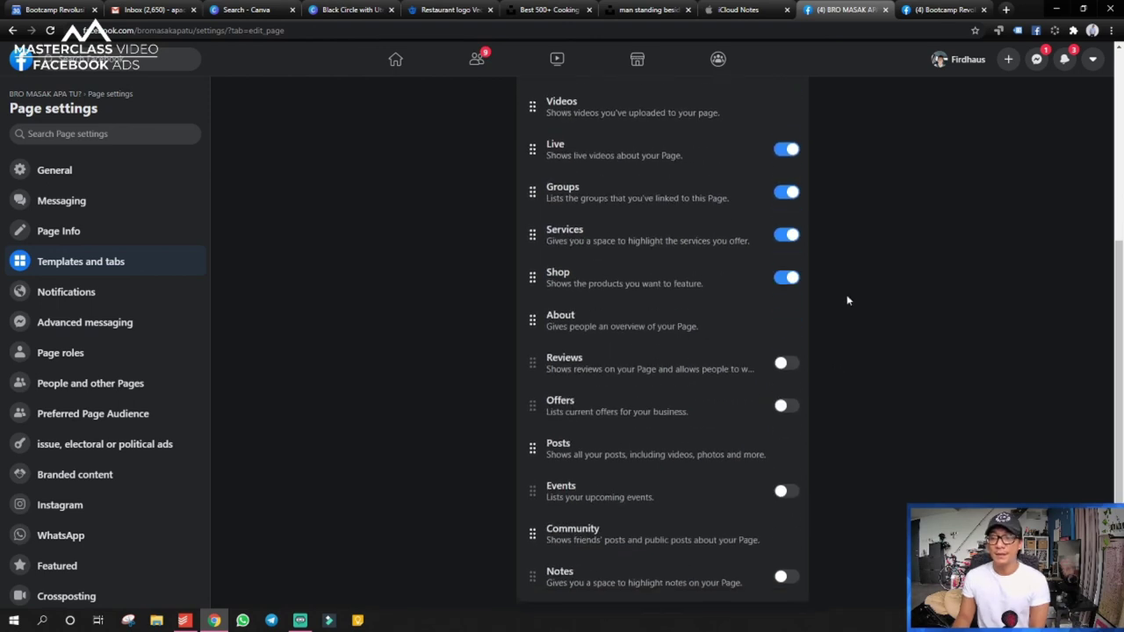
scroll(838, 316, "up", 3)
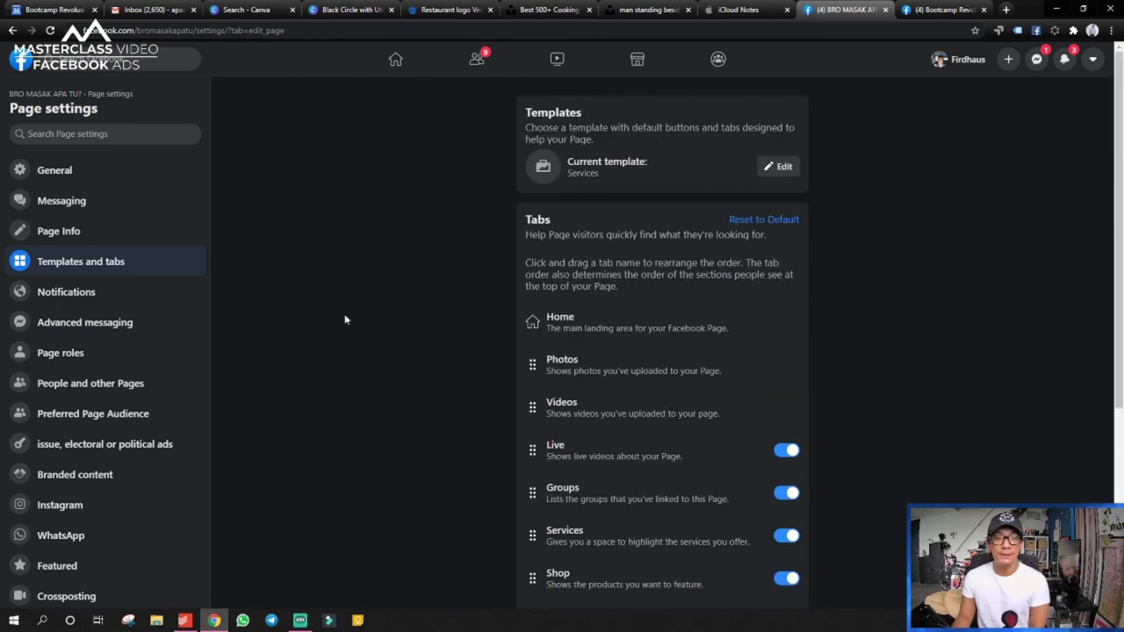
- Check Page role levels in Page roles, then view the BRO MASAK APA TU? Page as a visitor
left_click(63, 356)
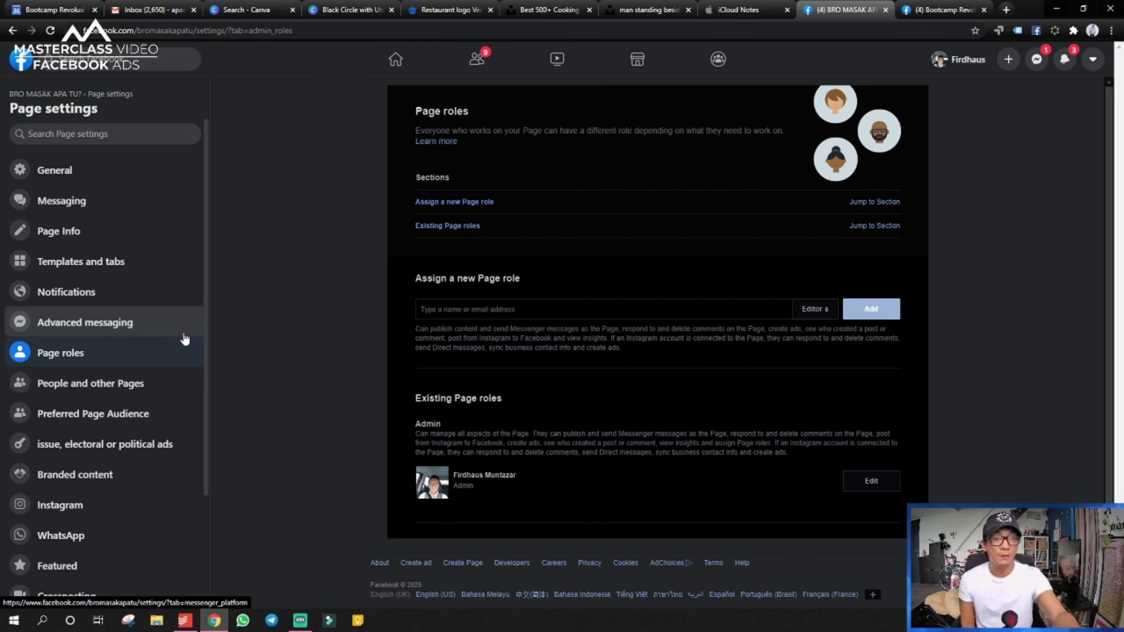
left_click(506, 309)
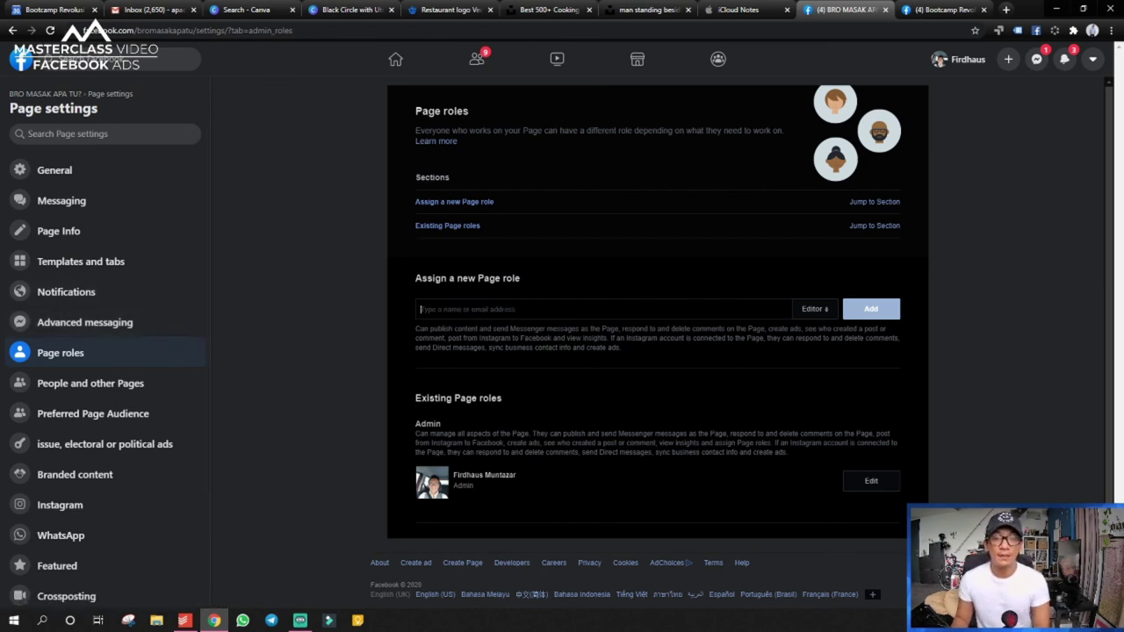
left_click(820, 310)
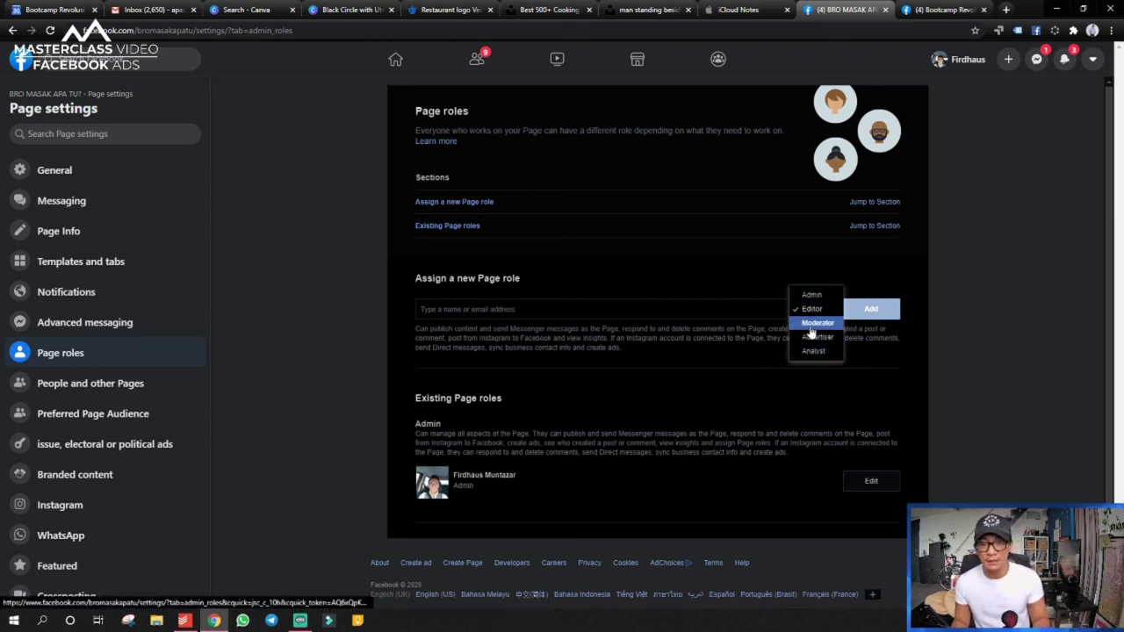
left_click(735, 357)
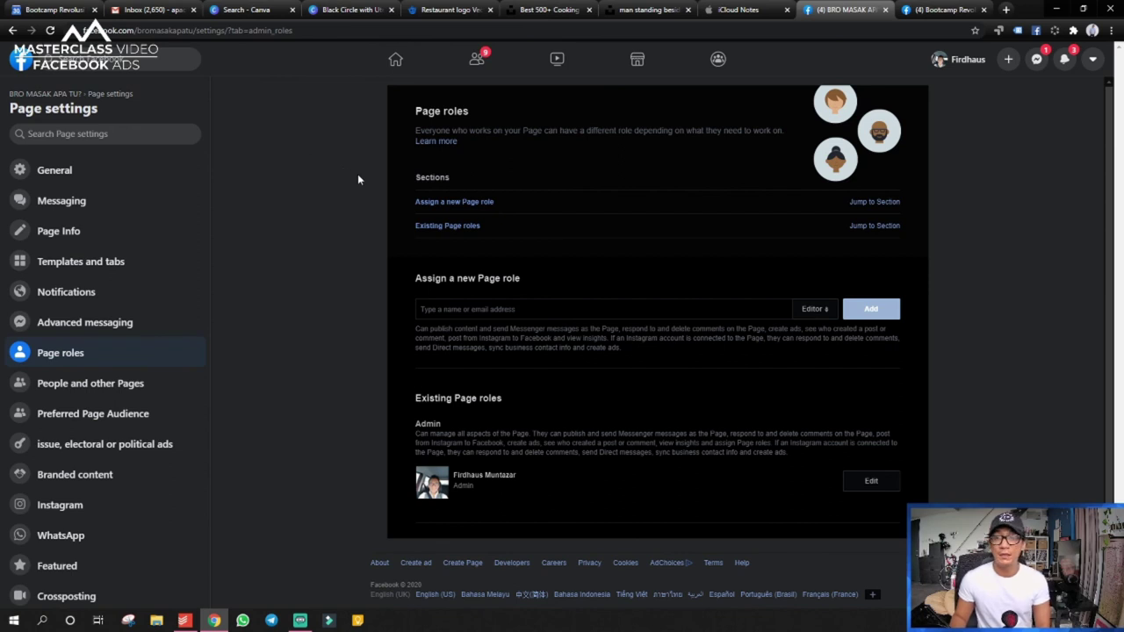
left_click(46, 94)
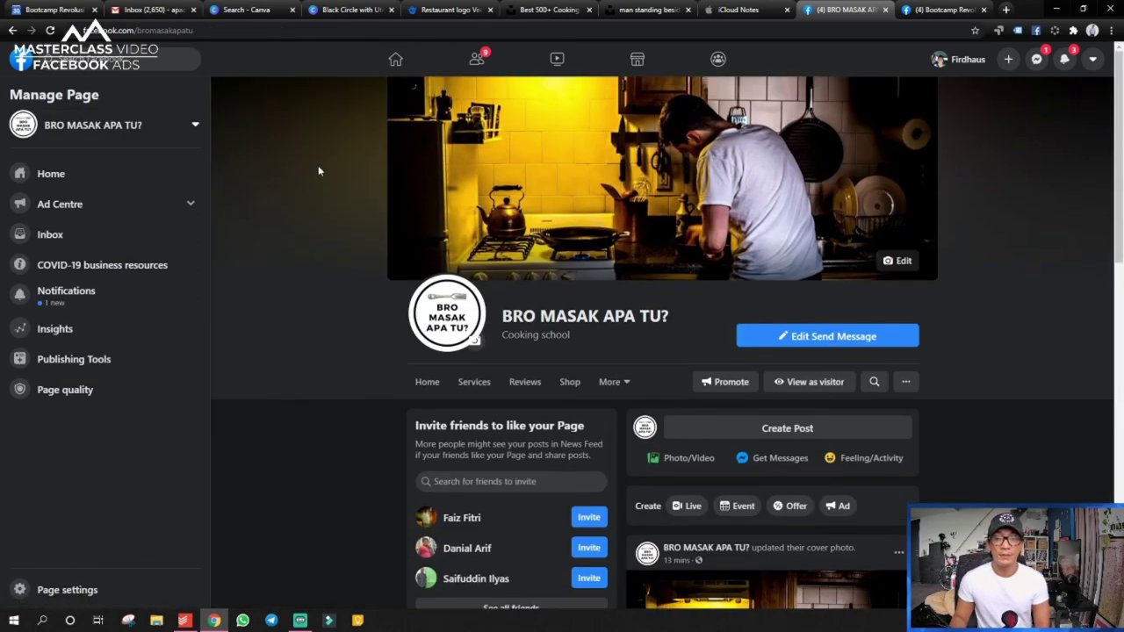
left_click(824, 381)
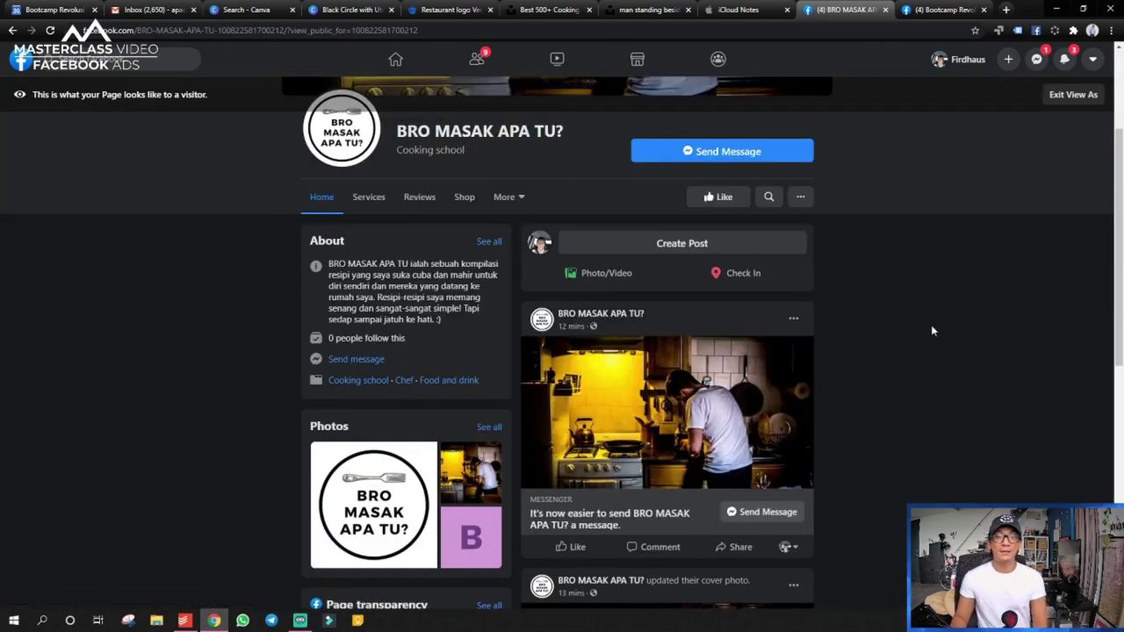